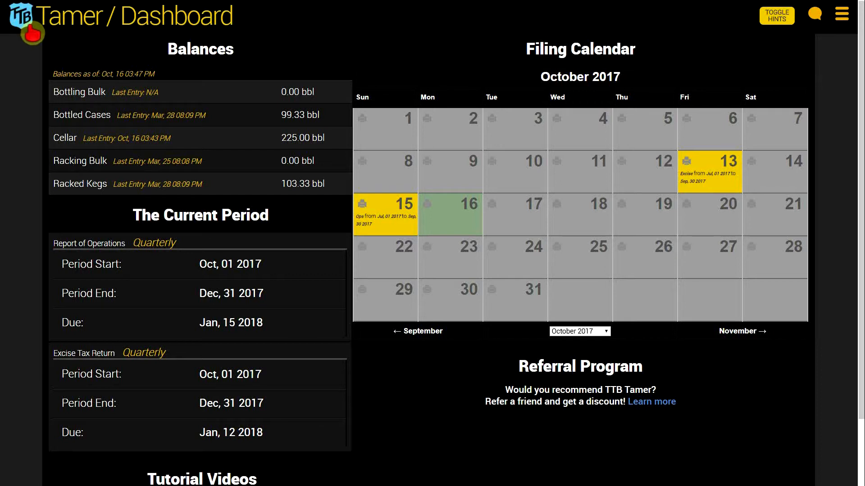
Step: Go to the entry-making area and open the New Make Entries page
left_click(33, 32)
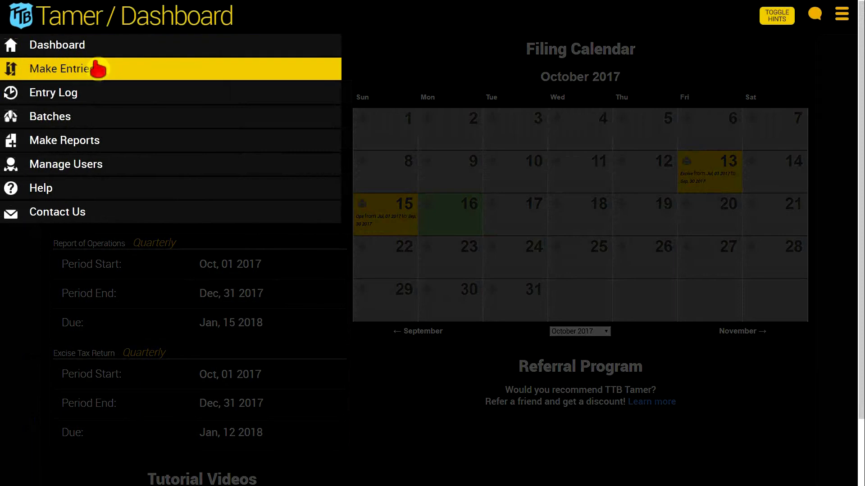
left_click(98, 69)
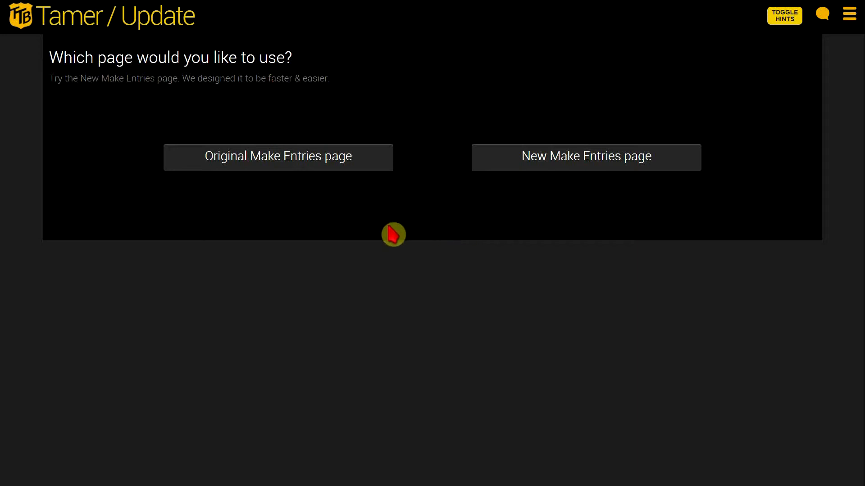
left_click(262, 168)
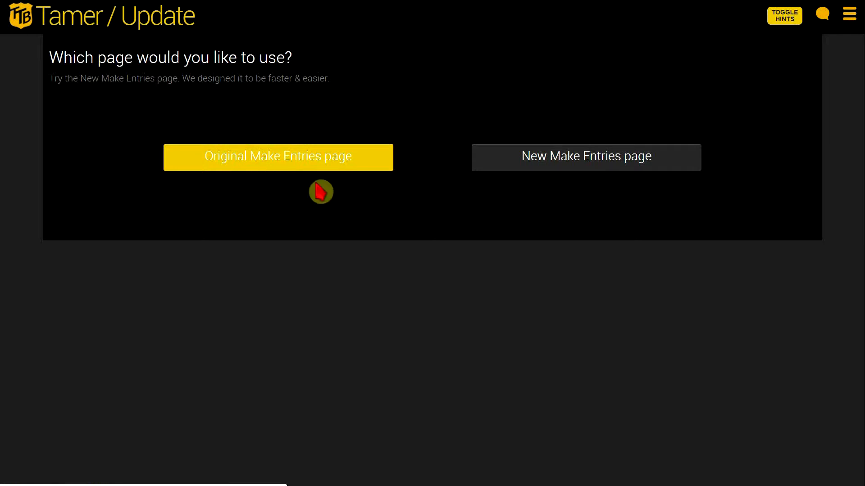
left_click(565, 173)
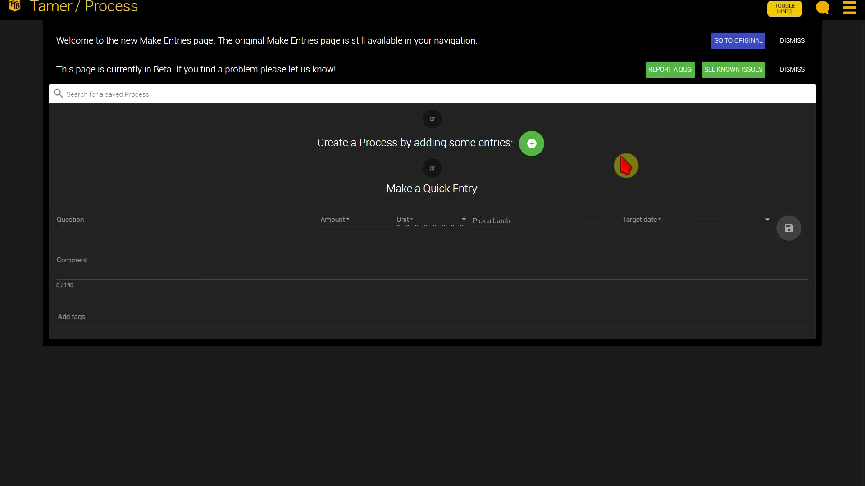
Step: View the Beta page's known issues and return to the new Make Entries page
left_click(733, 71)
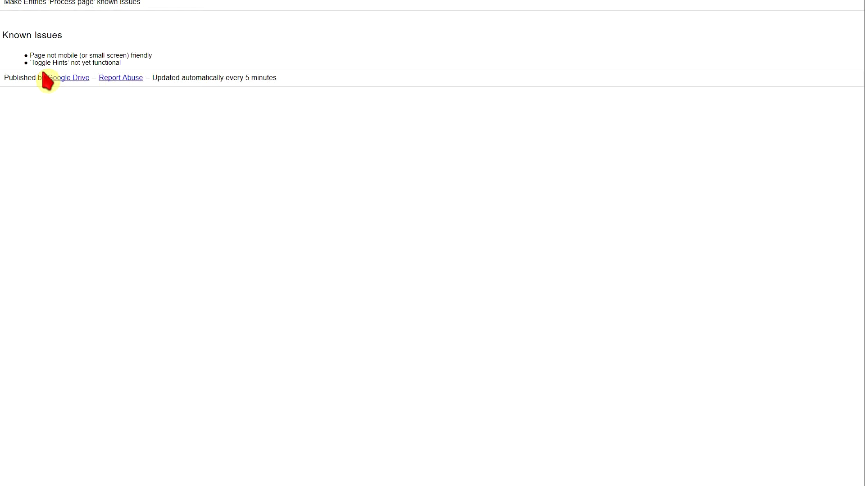
left_click(52, 1)
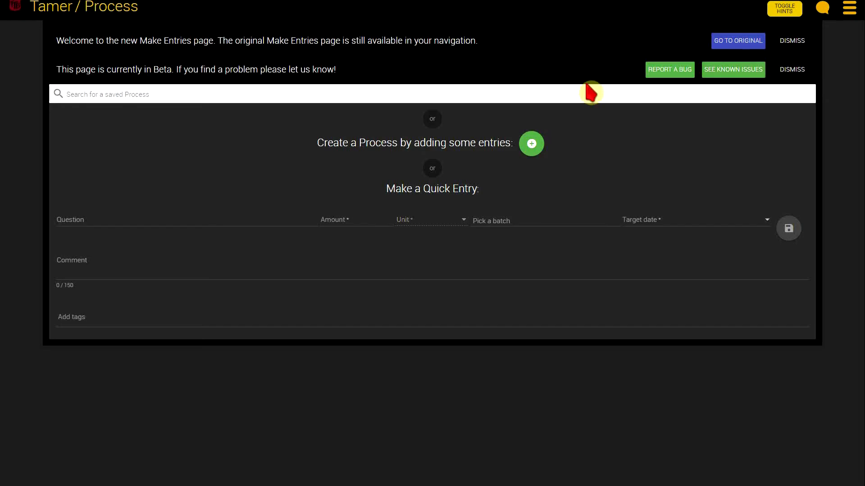
left_click(667, 80)
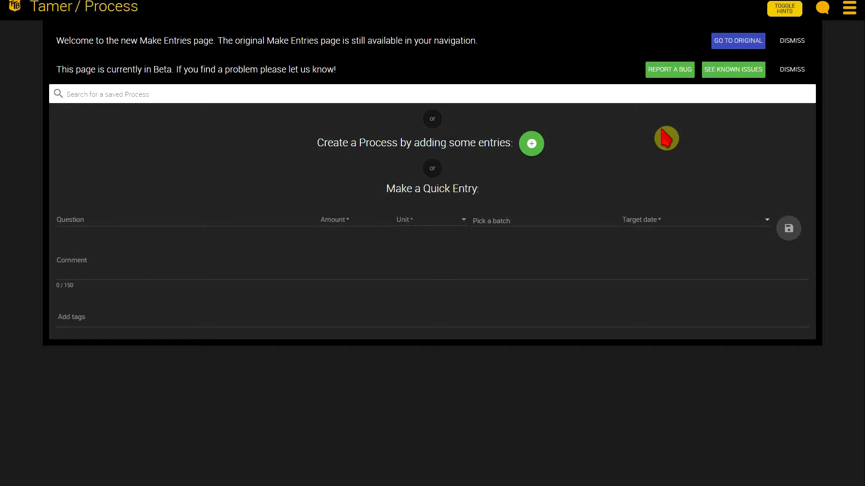
Step: Dismiss the welcome notice and the Beta notice
left_click(792, 45)
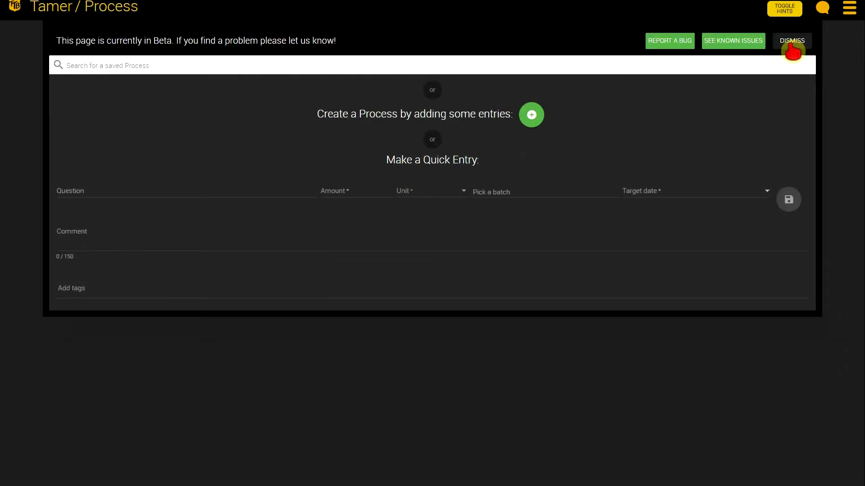
left_click(792, 45)
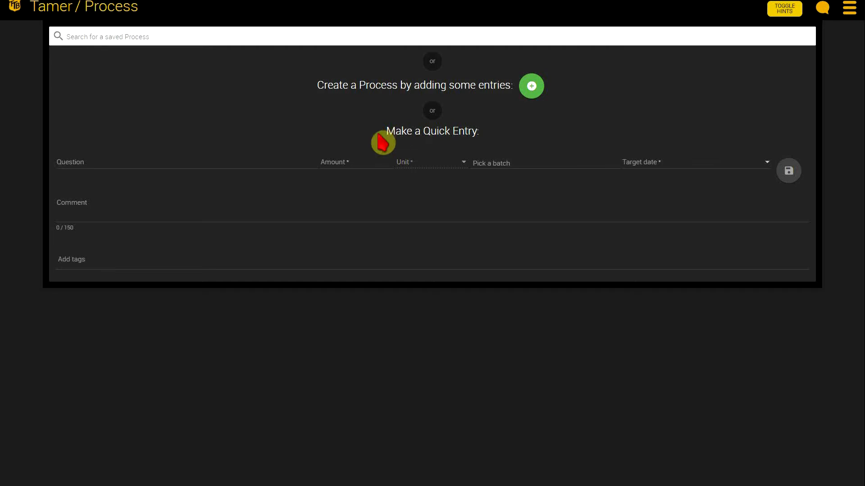
Step: Browse the quick entry's questions, choose Beer Fermented, and set the amount to 20 barrels
left_click(151, 163)
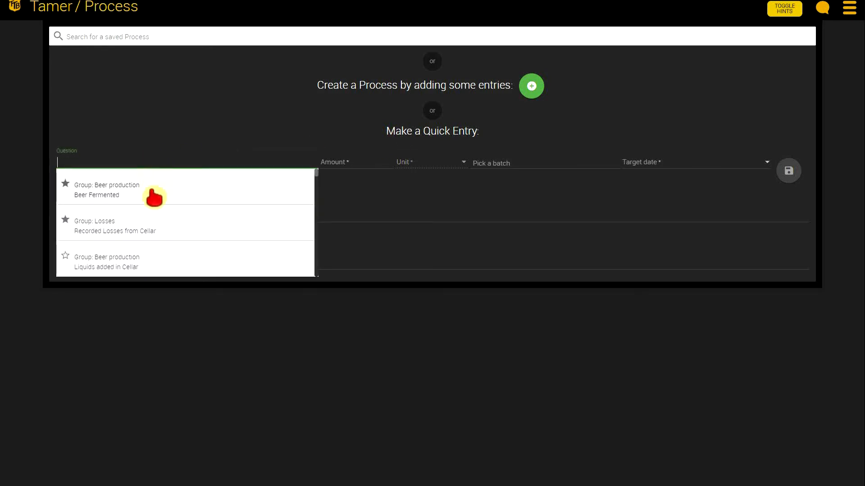
scroll(162, 226, "down", 4)
scroll(161, 225, "down", 3)
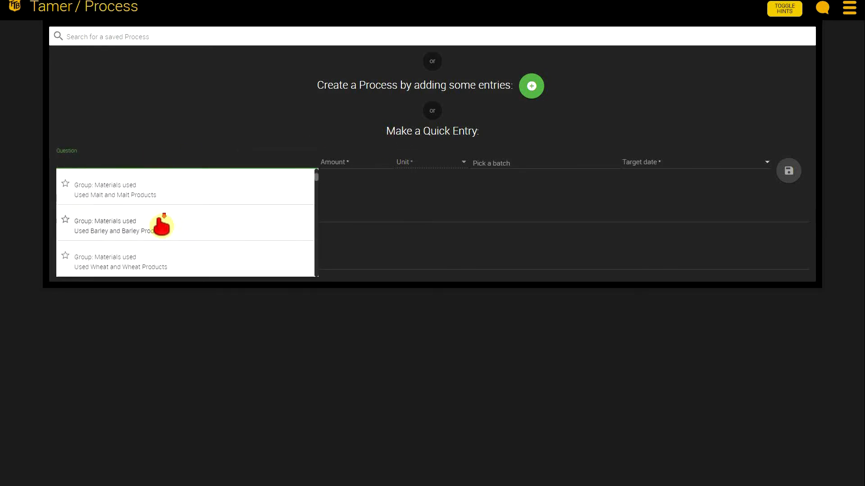
scroll(160, 231, "up", 7)
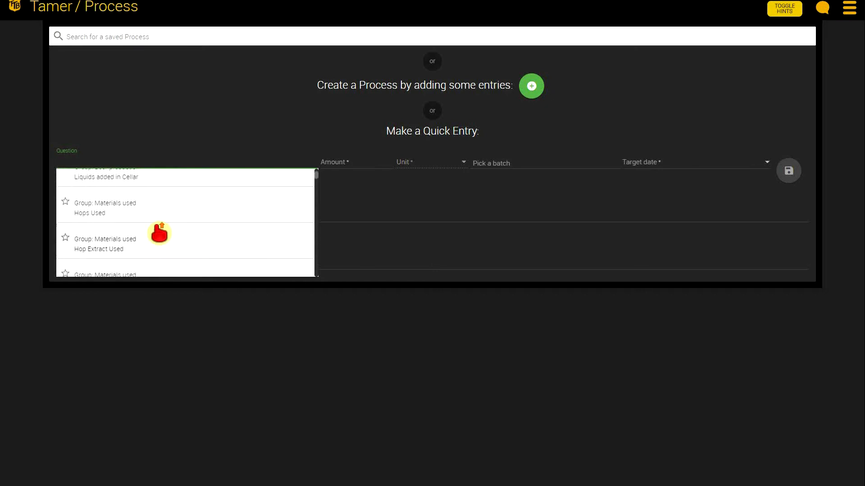
scroll(166, 221, "down", 4)
scroll(168, 221, "down", 1)
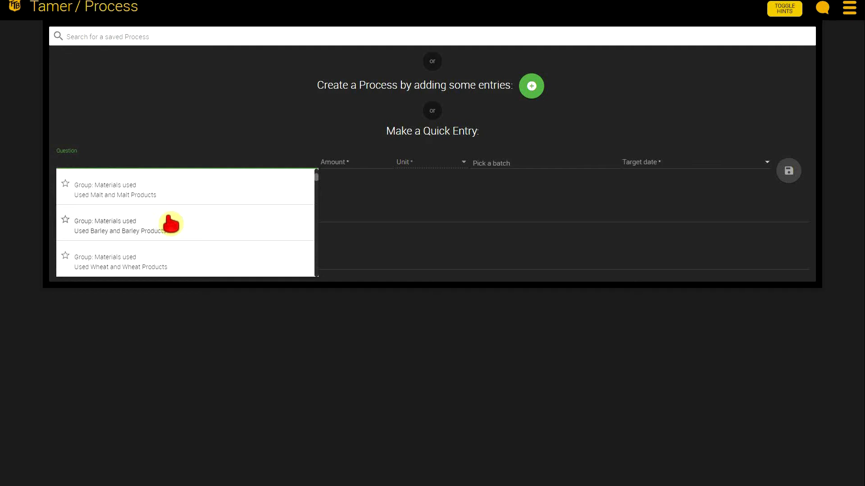
scroll(173, 225, "up", 1)
scroll(174, 225, "up", 5)
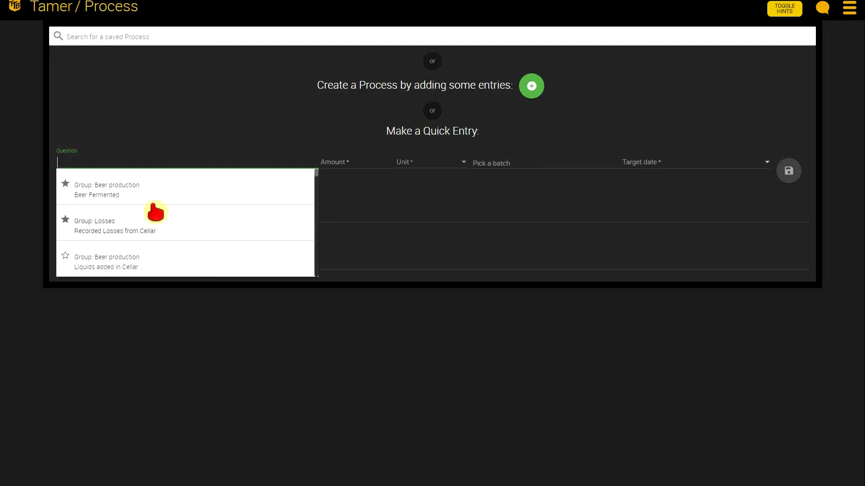
left_click(128, 192)
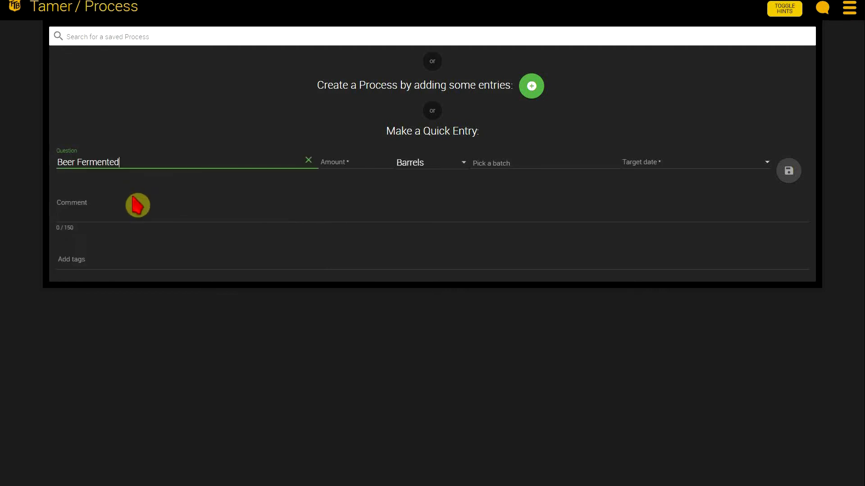
left_click(334, 164)
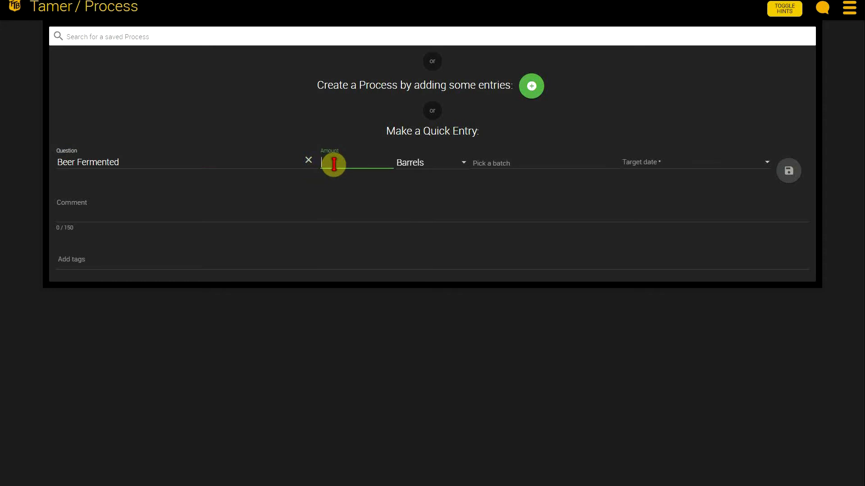
type("20")
Step: Assign the quick entry to a newly created batch named "new batch 2" and set the target date to 10/16/2017
left_click(572, 163)
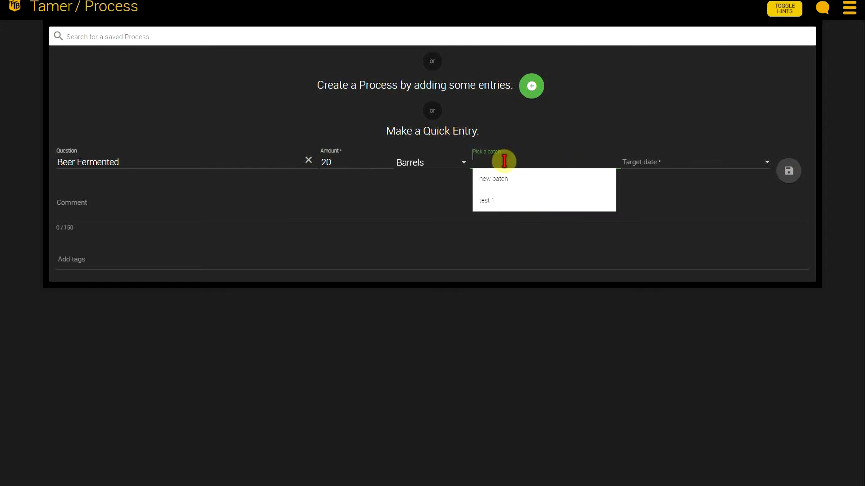
type("new")
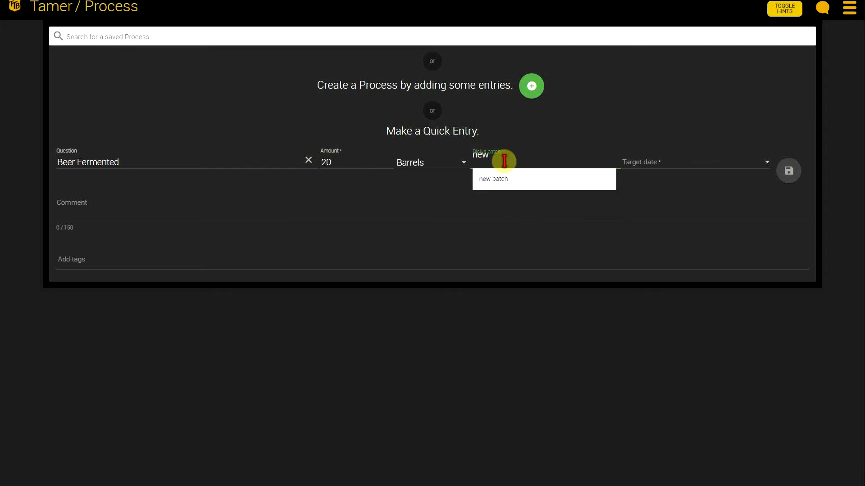
type(" batch 2")
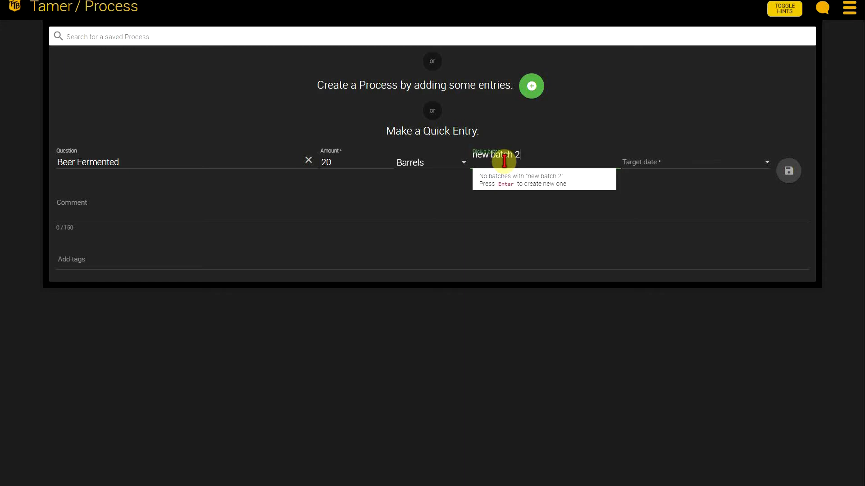
key("Return")
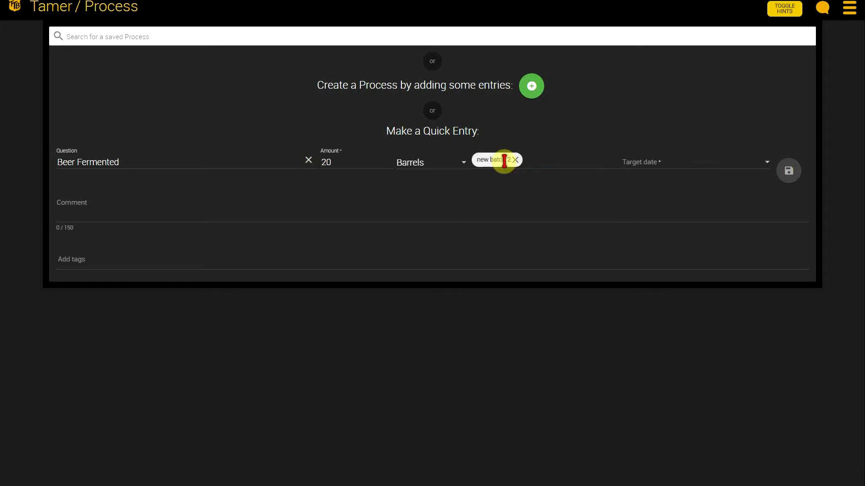
left_click(733, 160)
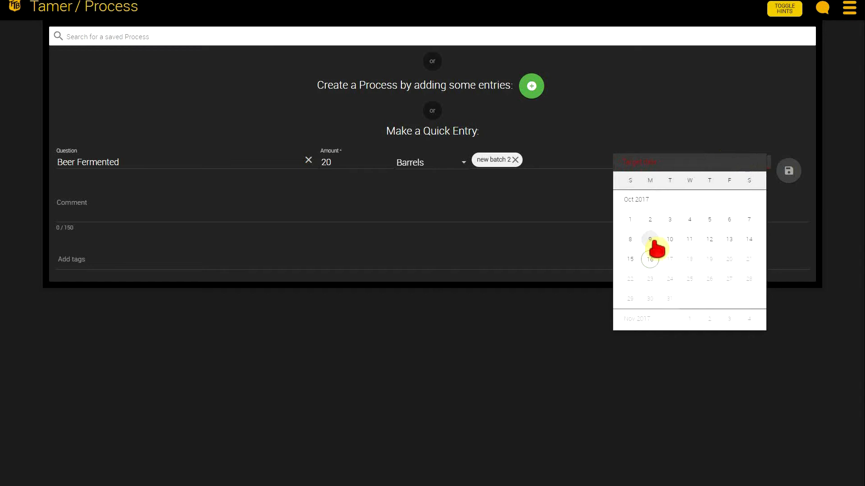
left_click(651, 260)
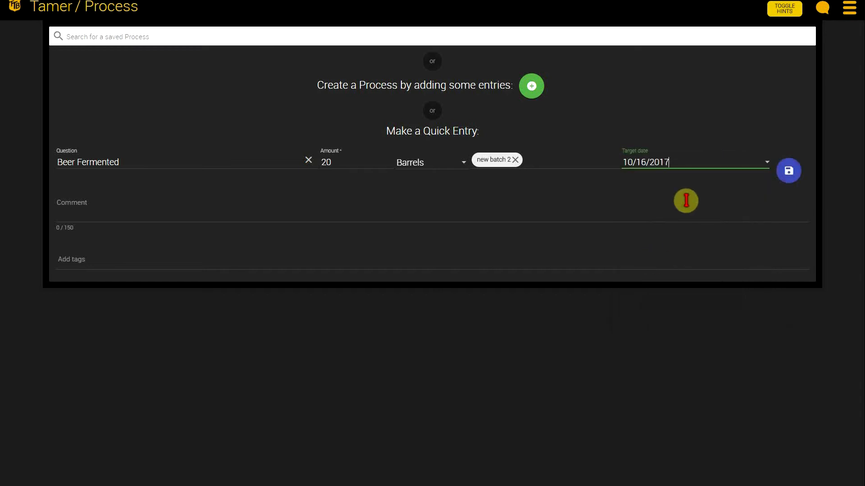
Step: Add the comment "any comments go here" to the quick entry and save it
left_click(184, 210)
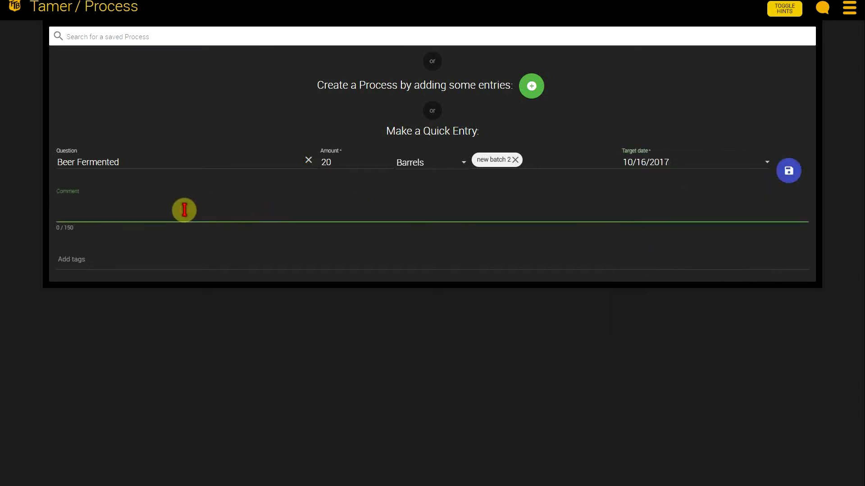
type("any comments go here")
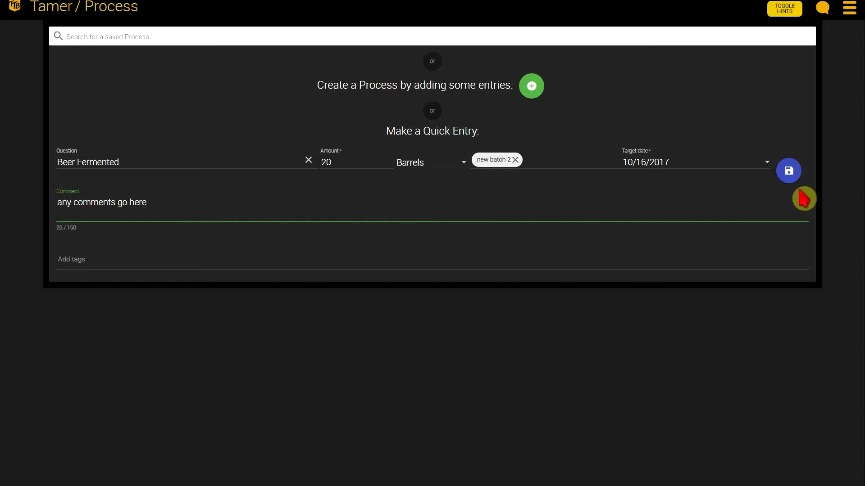
left_click(787, 180)
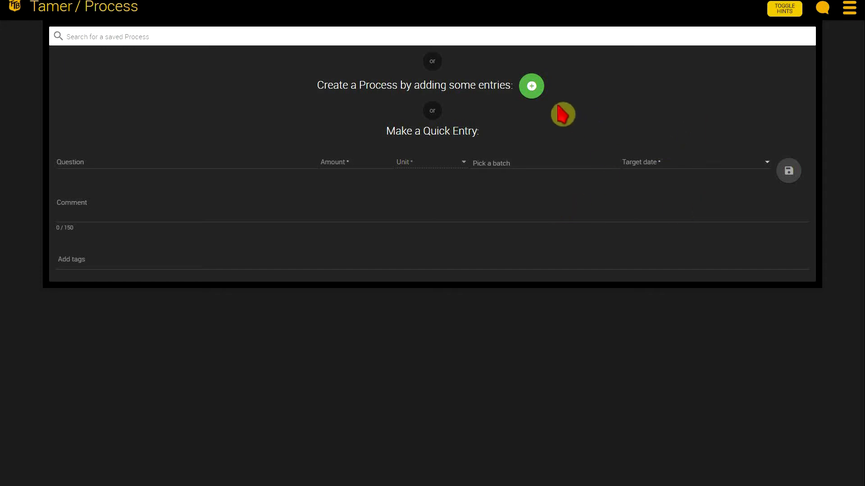
Step: Open the list of entries for a new Process, then remove Beer Fermented from the favorites and star it again
left_click(533, 96)
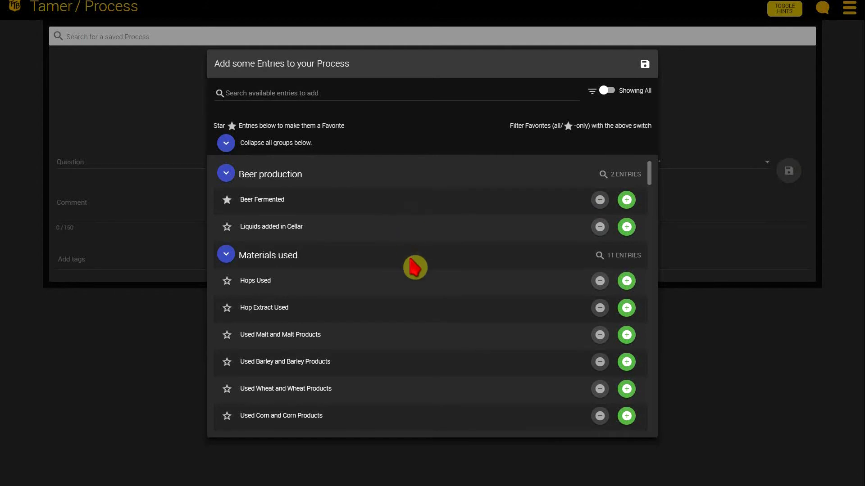
scroll(415, 268, "down", 15)
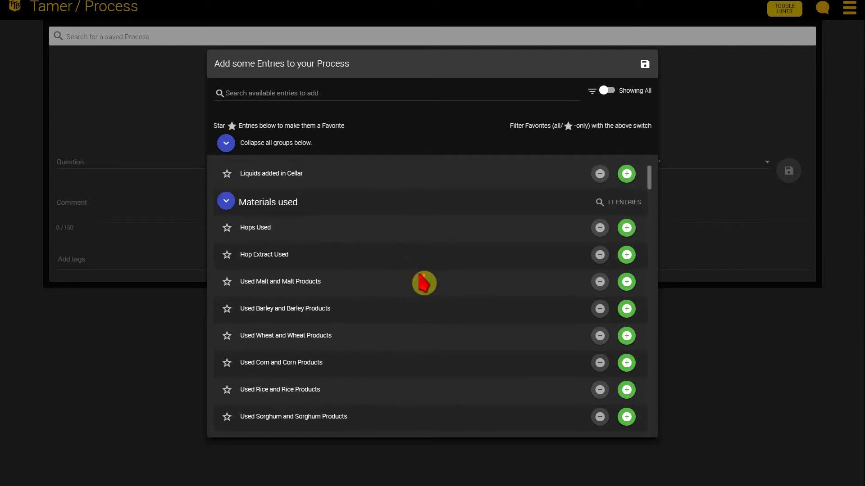
scroll(435, 286, "up", 15)
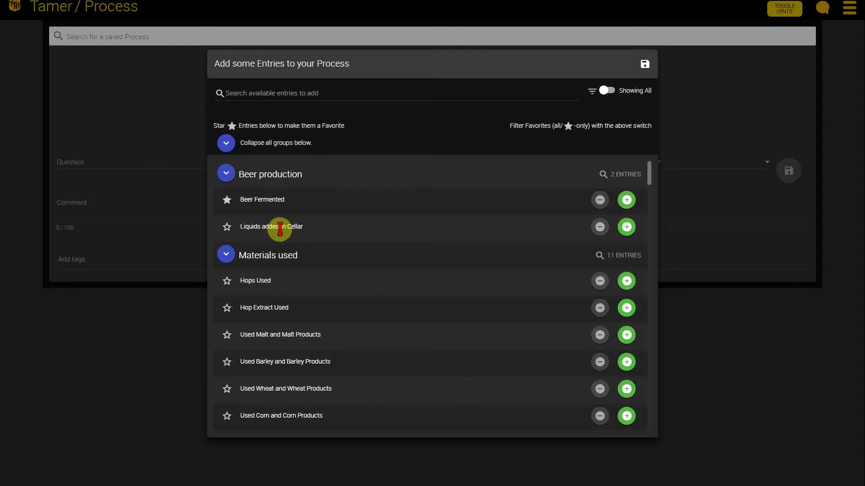
left_click(227, 200)
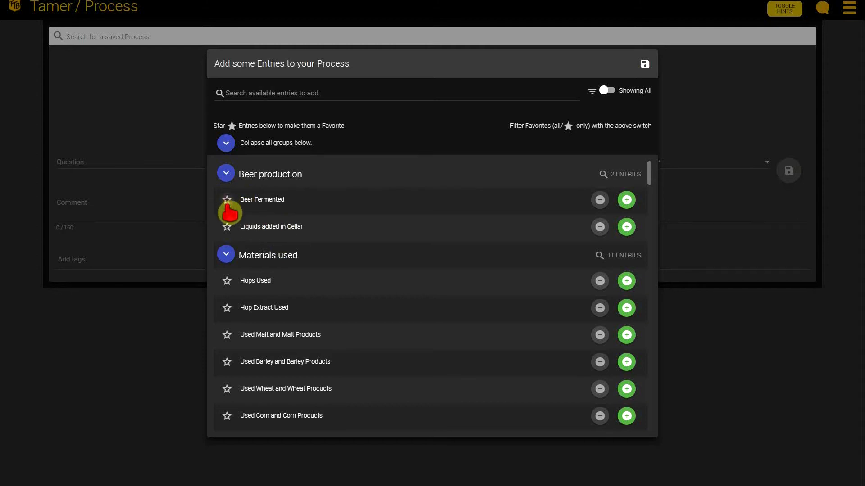
left_click(227, 200)
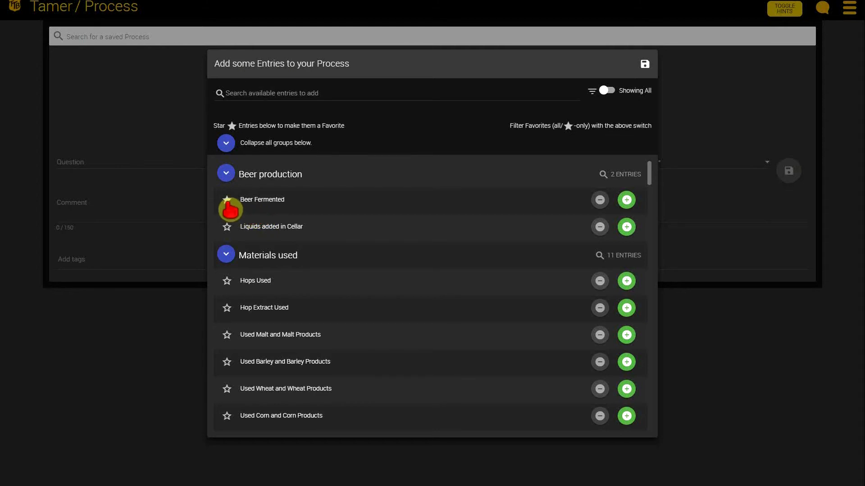
Step: Close the entries dialog and check where favorites are placed in the quick entry's question list
left_click(165, 330)
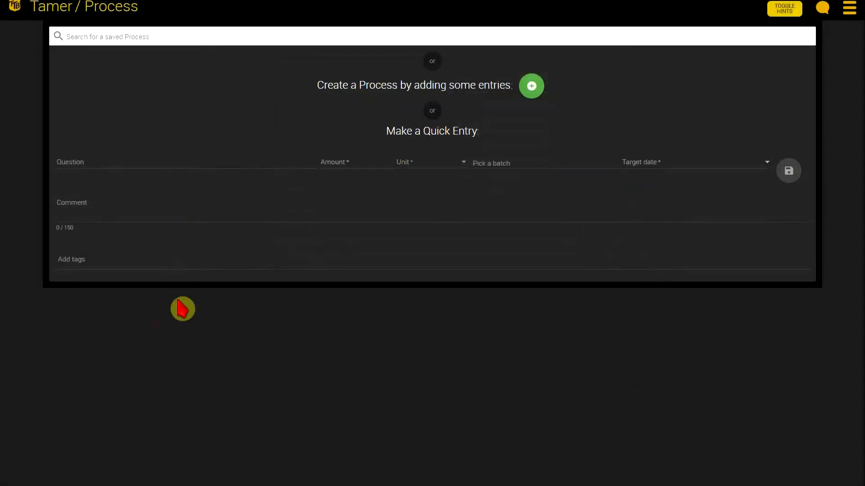
left_click(91, 163)
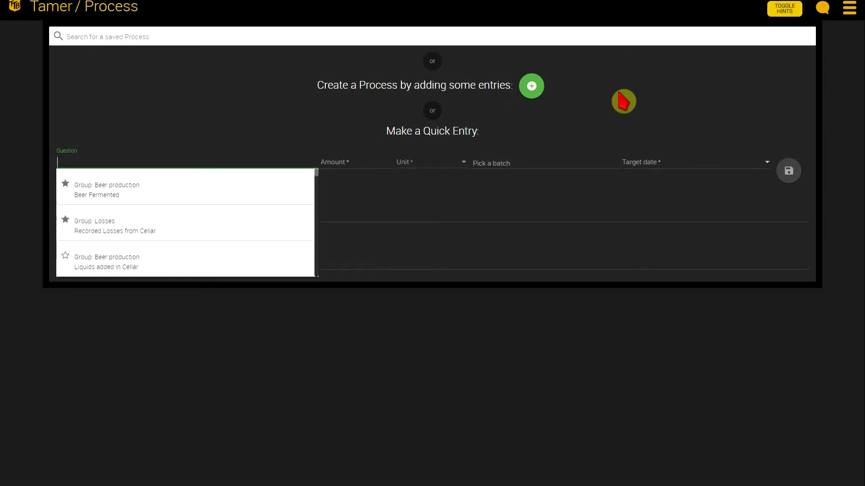
left_click(532, 102)
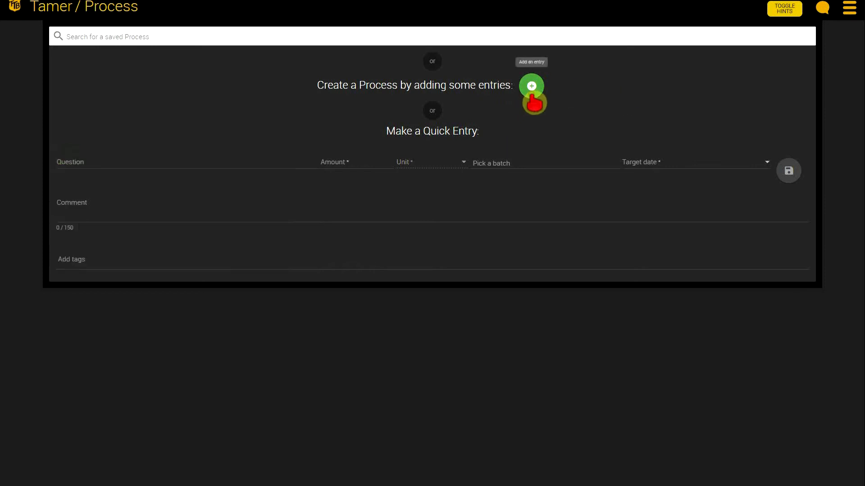
Step: Reopen the entries dialog for creating a Process and look through its groups down to Losses
left_click(533, 95)
scroll(406, 275, "down", 10)
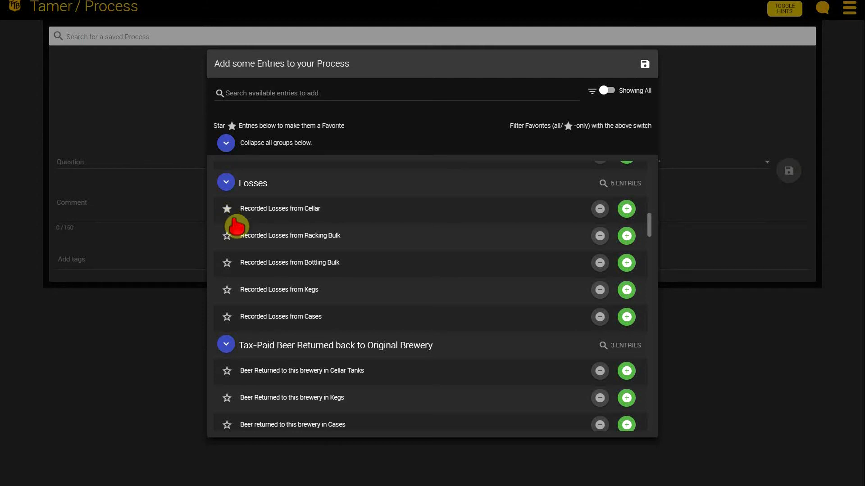
scroll(299, 243, "up", 10)
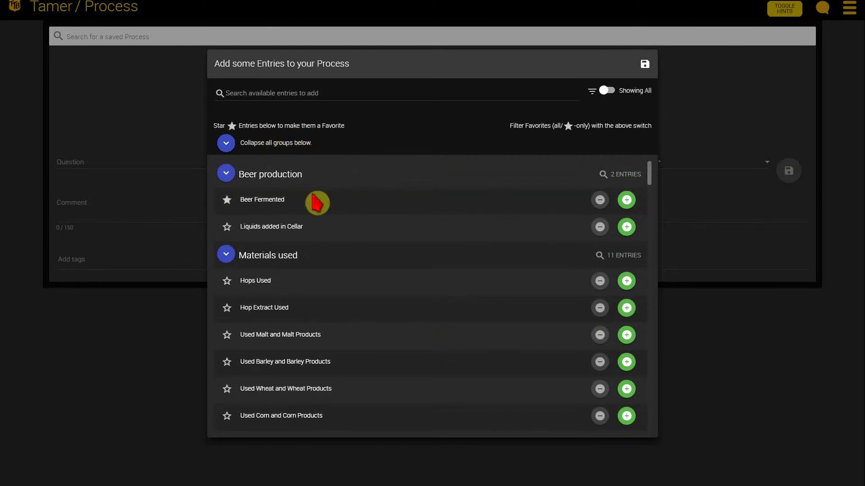
Step: Collapse all entry groups, briefly open and close Beer production, and look through the group names
left_click(226, 143)
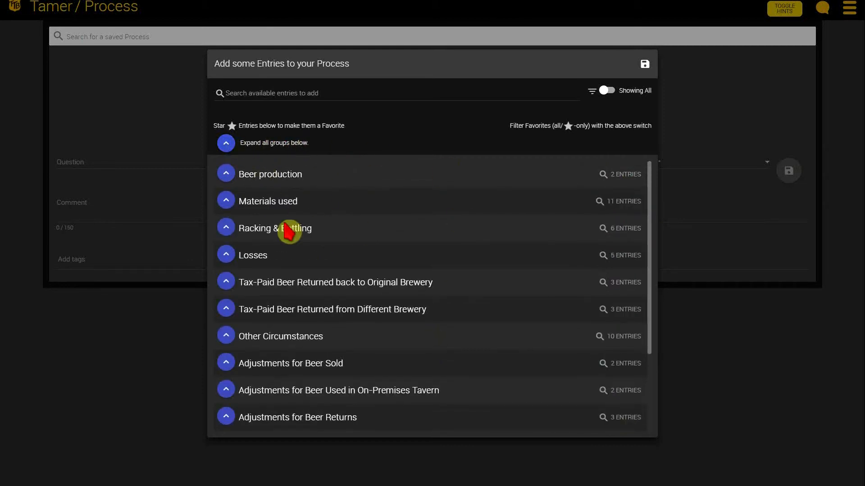
left_click(227, 176)
left_click(227, 175)
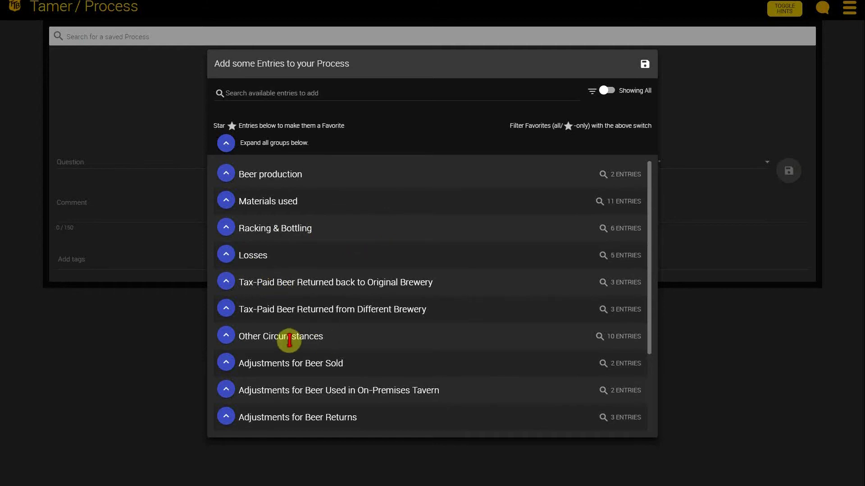
scroll(311, 336, "down", 2)
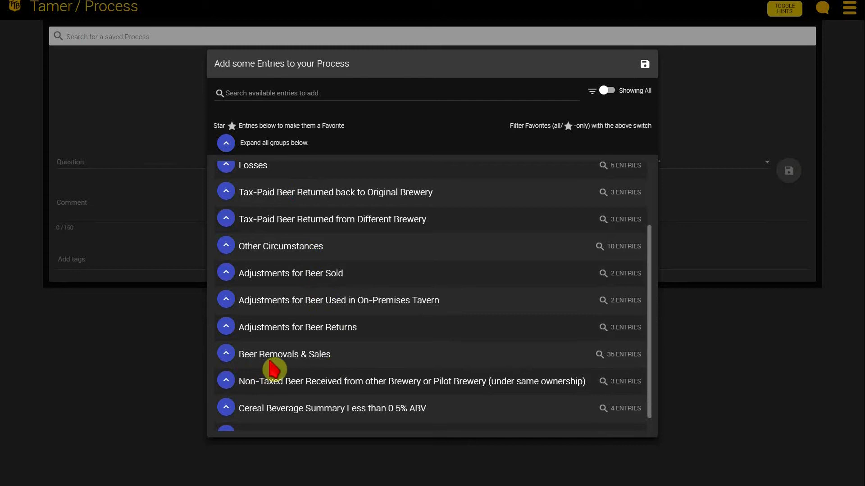
scroll(248, 355, "up", 1)
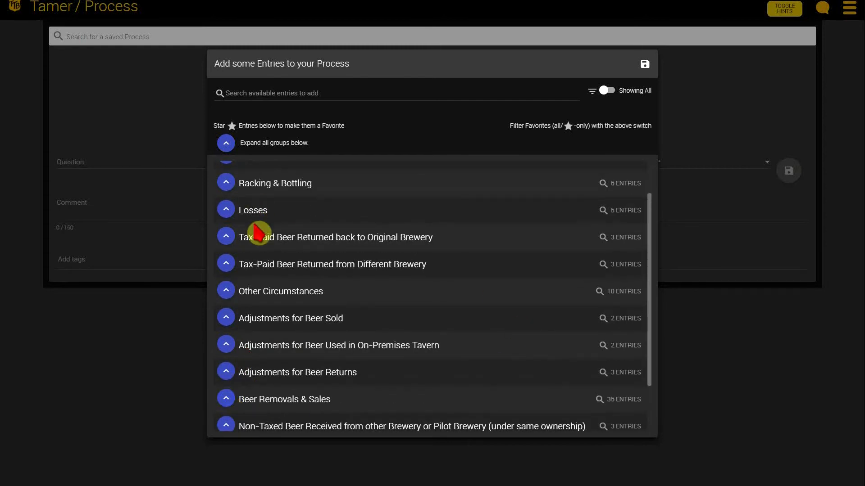
scroll(377, 400, "down", 2)
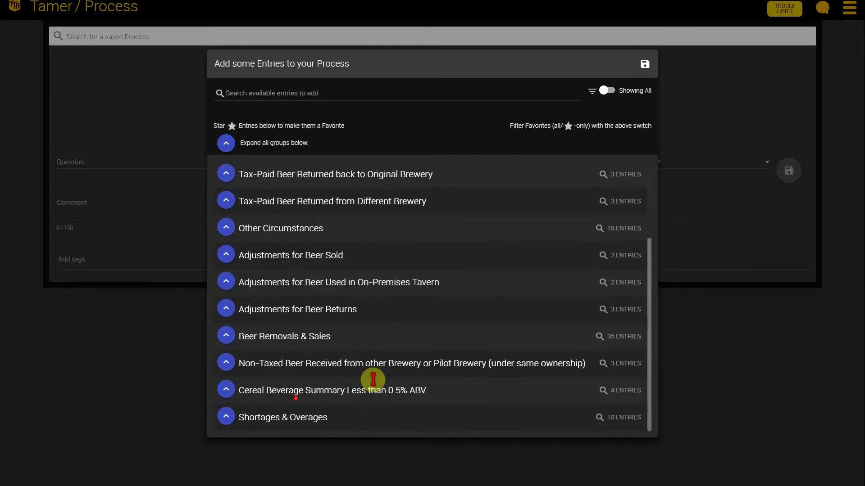
Step: View the entries under Beer Removals & Sales, collapse that group again, and expand all groups
left_click(227, 338)
scroll(363, 385, "down", 5)
scroll(333, 333, "up", 5)
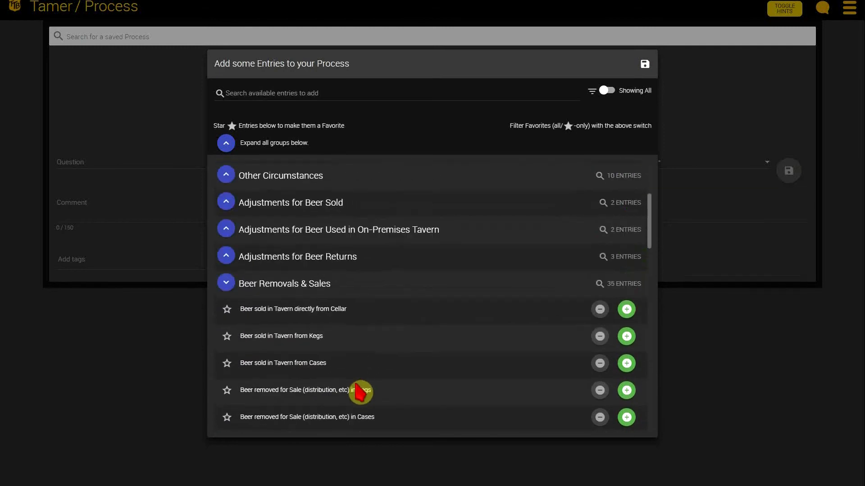
left_click(227, 335)
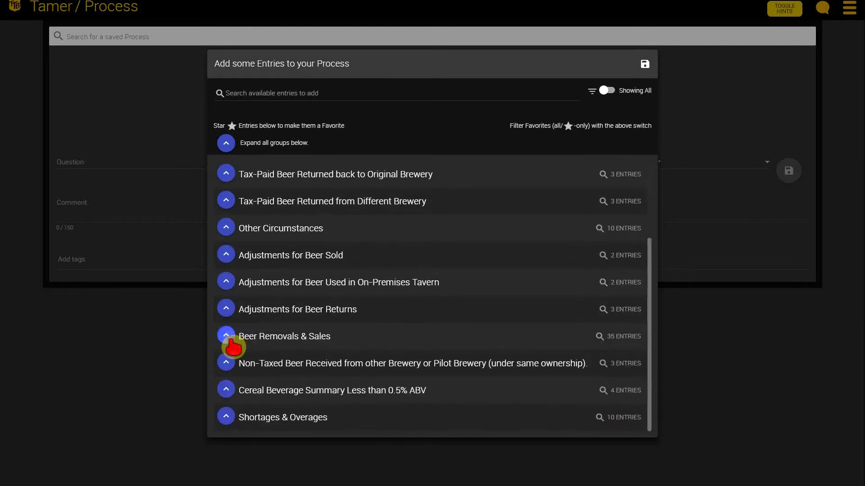
scroll(388, 352, "up", 3)
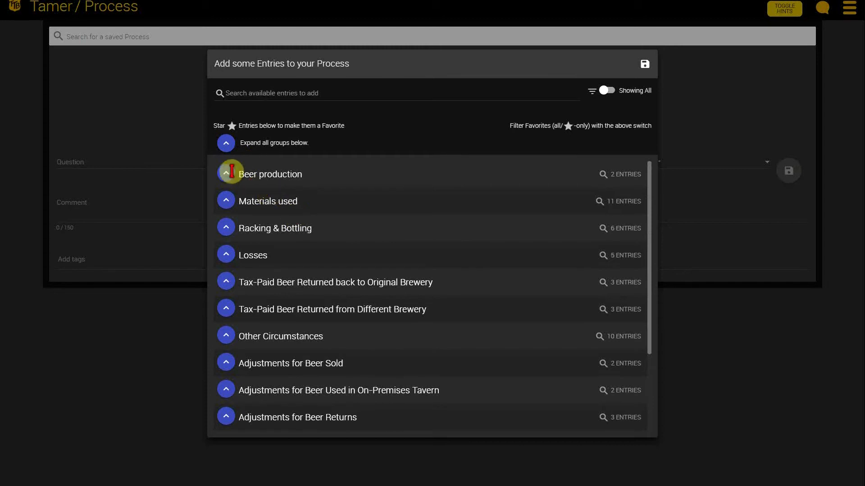
left_click(226, 144)
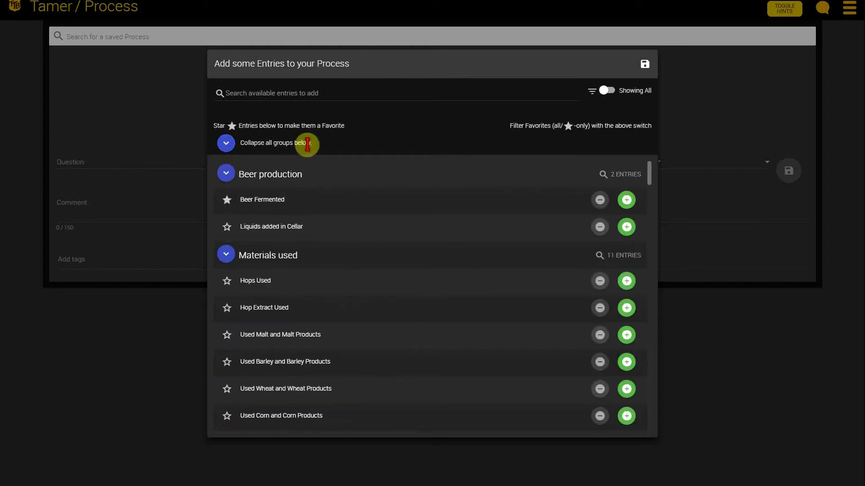
Step: Search the available entries for "sale" and look through the matches
left_click(321, 95)
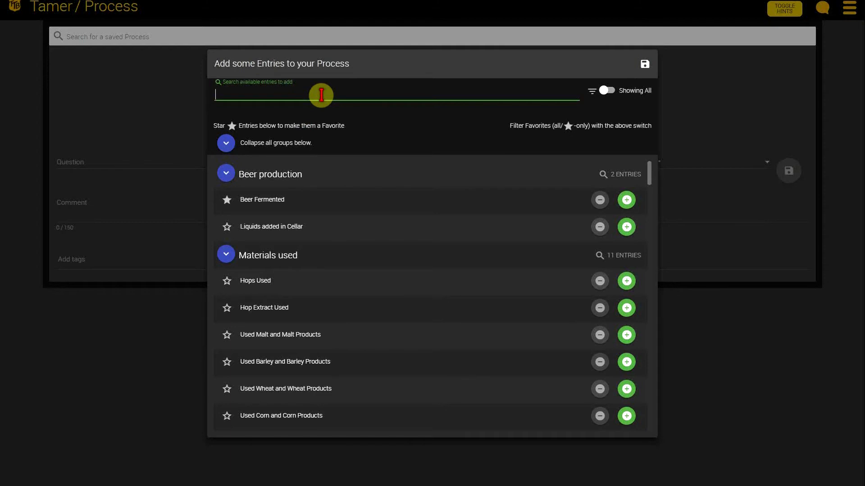
type("sale")
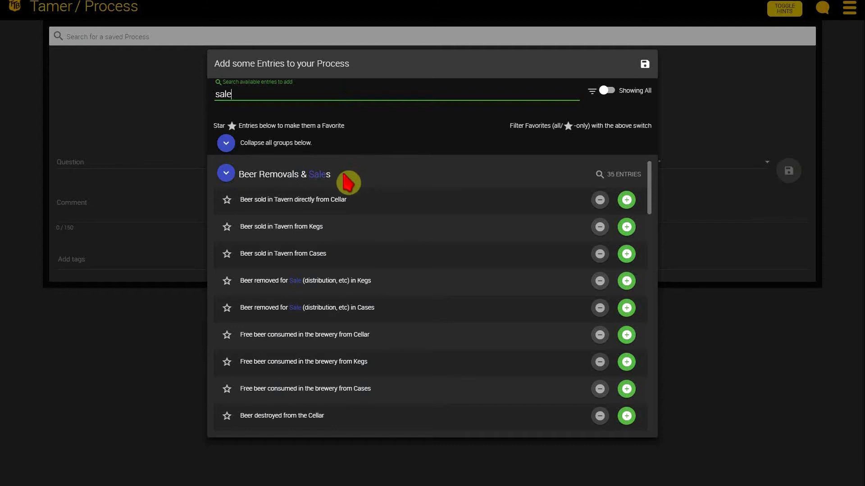
scroll(339, 270, "down", 2)
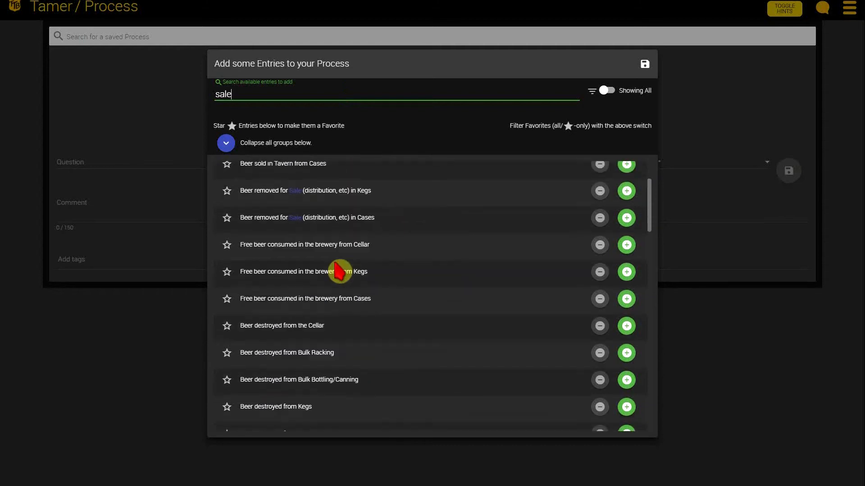
scroll(339, 272, "up", 2)
scroll(323, 351, "down", 7)
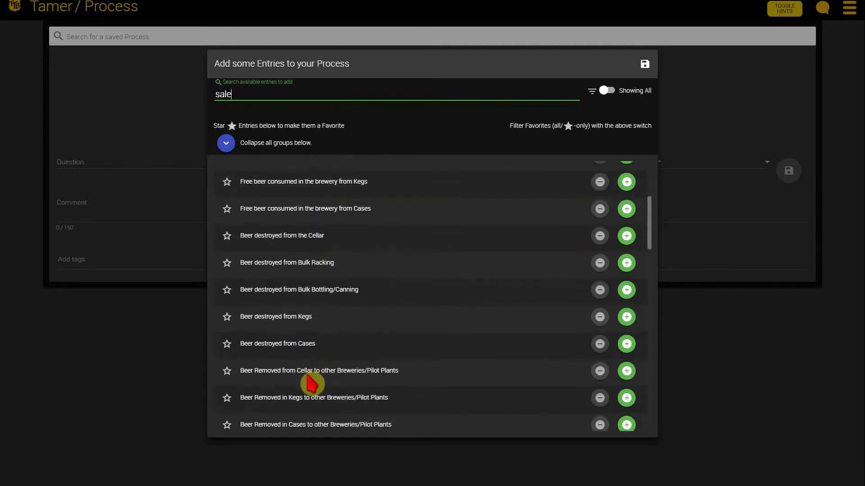
scroll(335, 344, "up", 7)
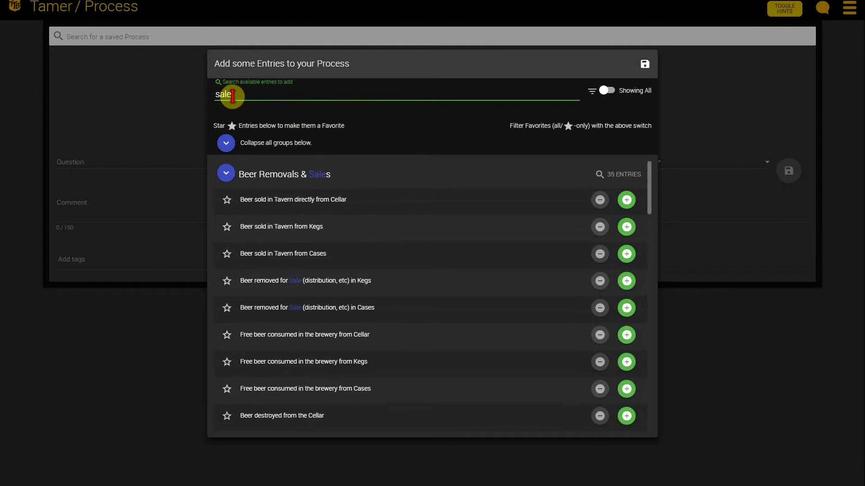
Step: Search the available entries for "loss" instead, collapse Shortages & Overages and look through the other matching groups
left_click_drag(242, 93, 211, 94)
type("loss")
left_click(226, 173)
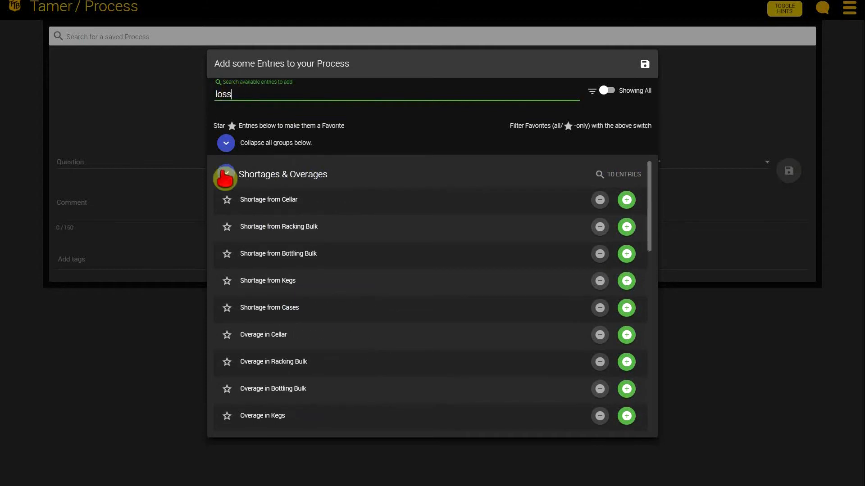
scroll(299, 221, "down", 1)
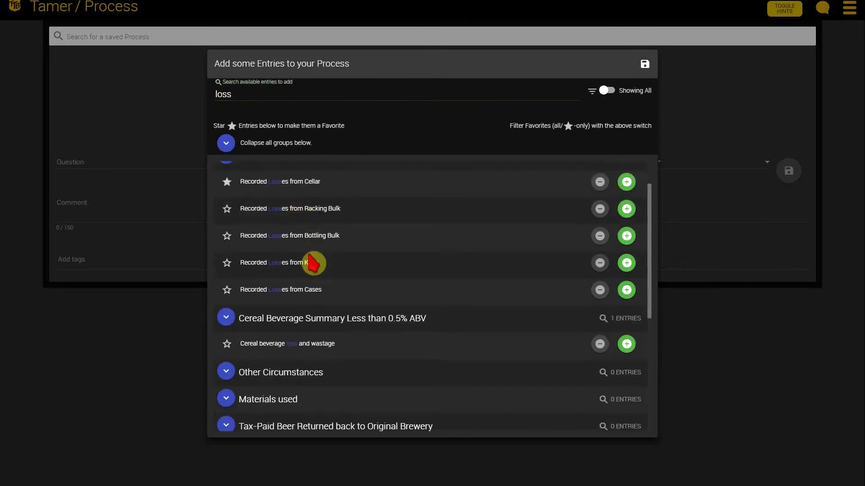
scroll(315, 261, "up", 1)
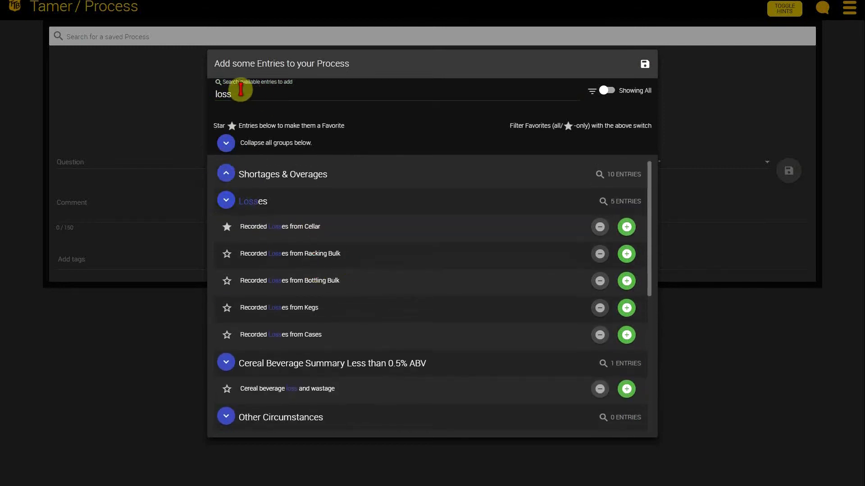
Step: Clear the entry search and mark Used Malt and Malt Products as a favorite
left_click_drag(239, 95, 212, 95)
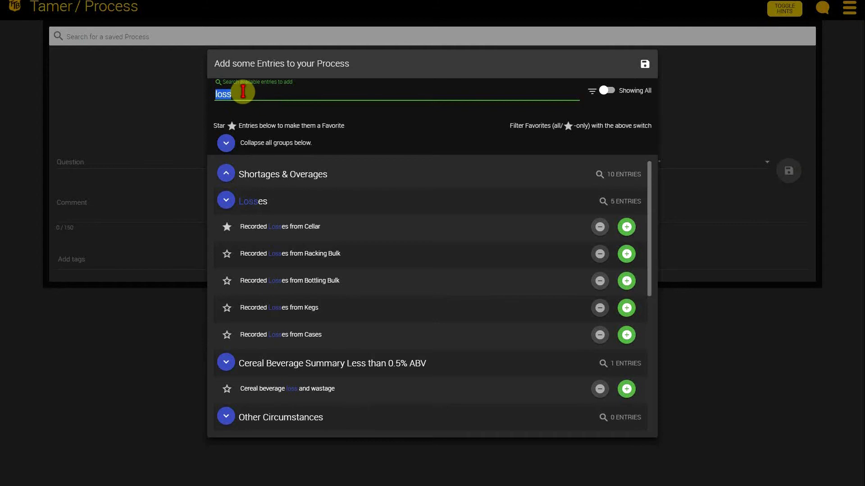
key("BackSpace")
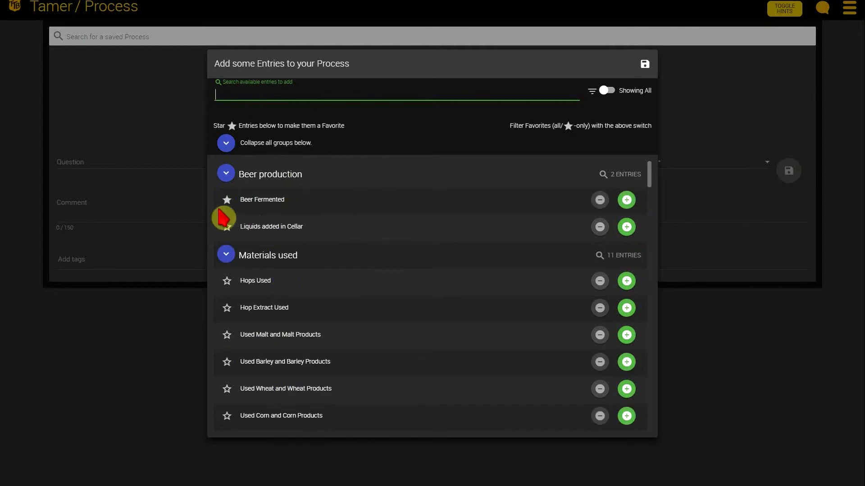
left_click(233, 336)
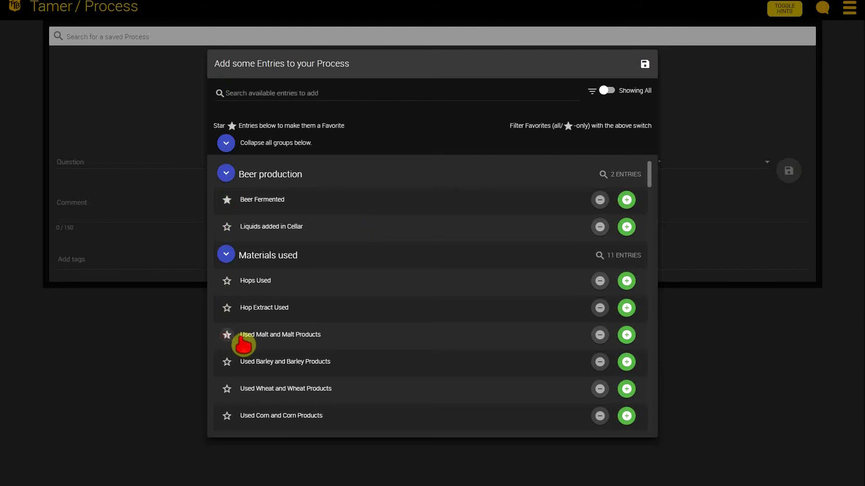
Step: Look through the entry list, filter it to show only favorites, and switch it back to showing all entries
scroll(230, 337, "down", 5)
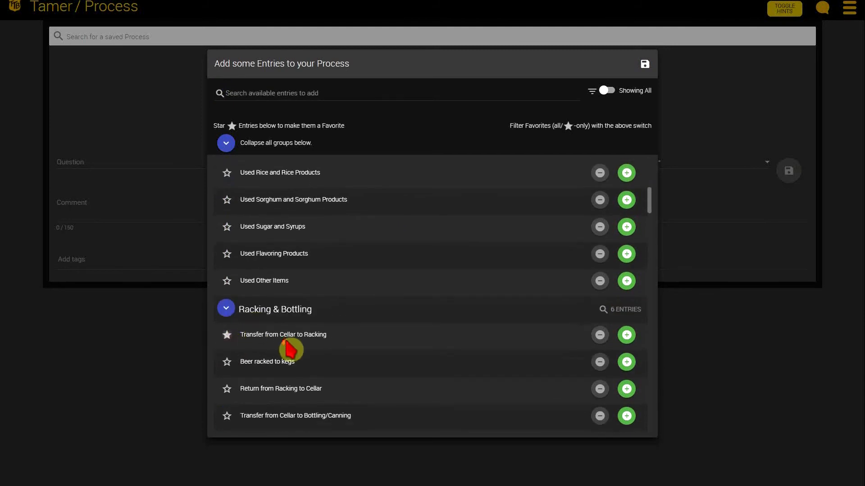
scroll(279, 356, "down", 6)
scroll(367, 261, "up", 12)
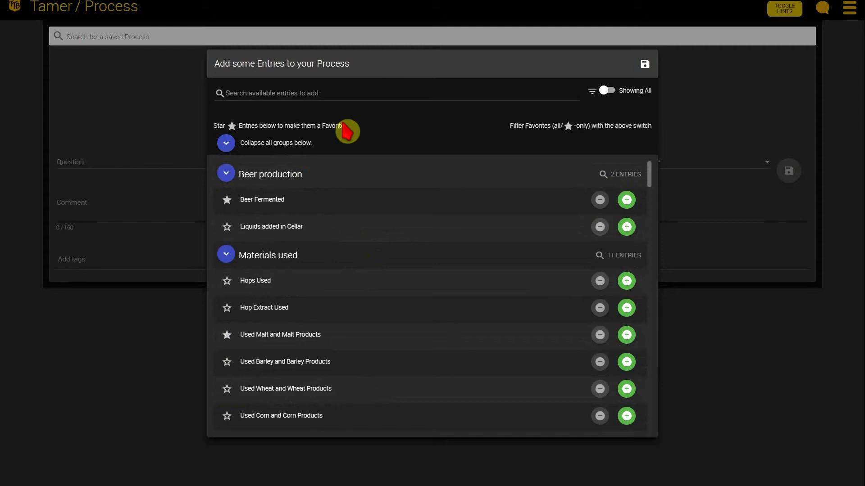
left_click(605, 90)
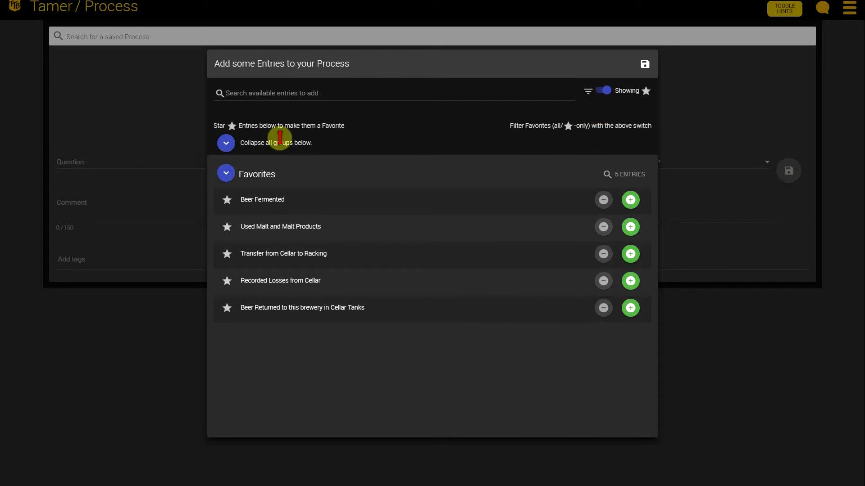
left_click(604, 91)
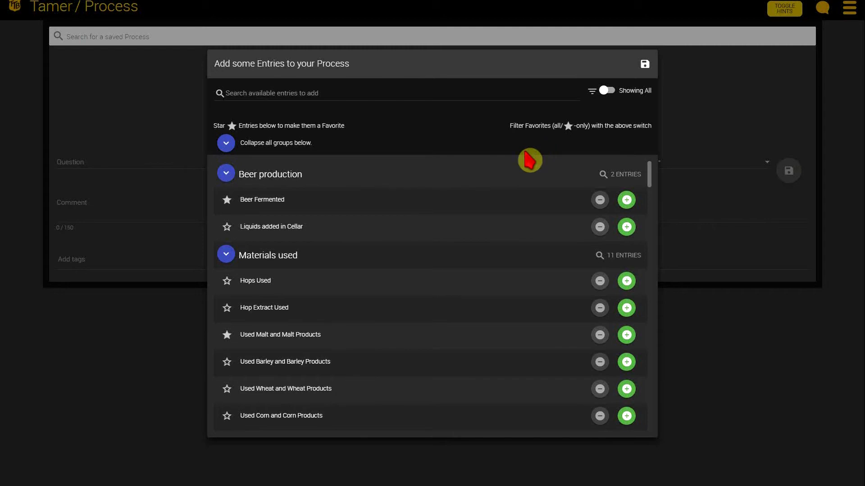
Step: Collapse Materials used, and add Beer Fermented, Transfer from Cellar to Racking, Beer racked to kegs and Return from Racking to Cellar to the Process
left_click(626, 201)
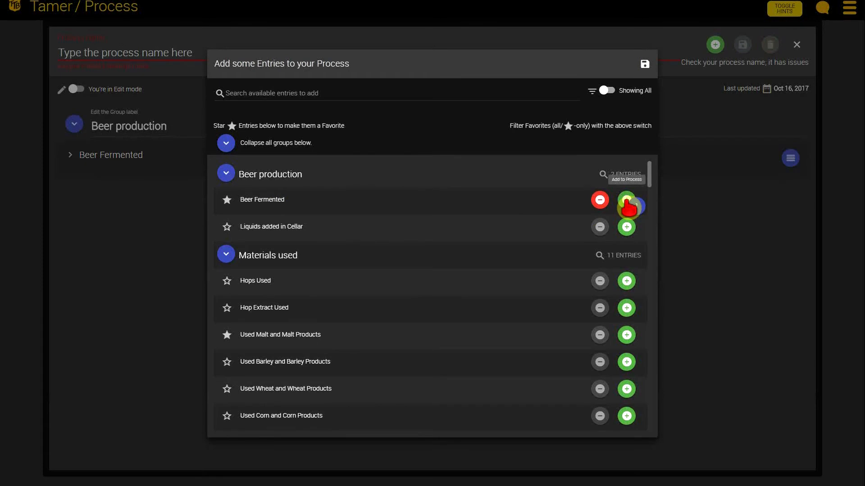
left_click(226, 255)
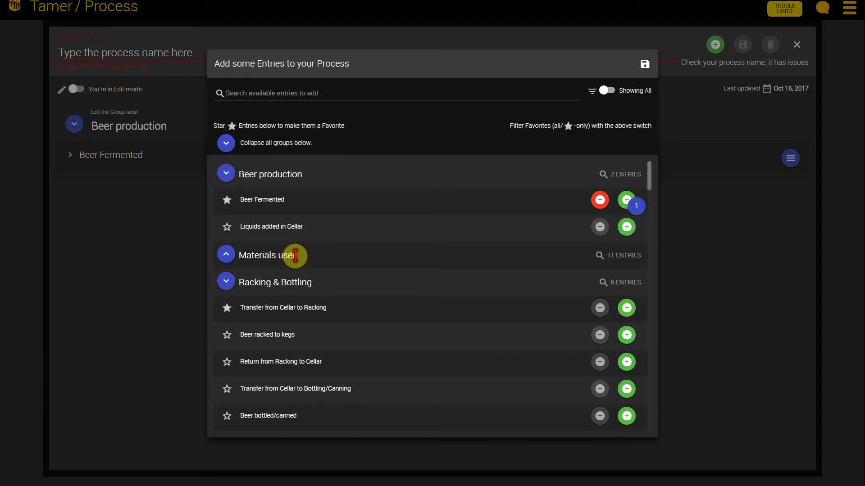
scroll(314, 264, "down", 2)
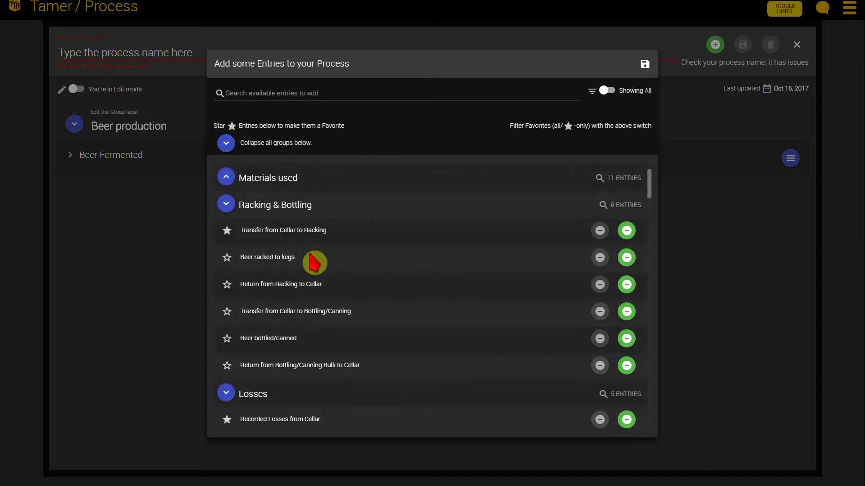
scroll(314, 259, "up", 1)
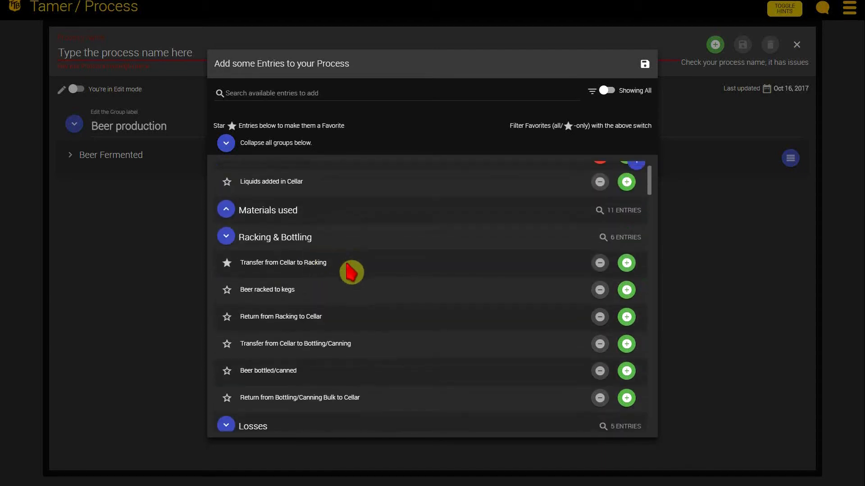
left_click(626, 266)
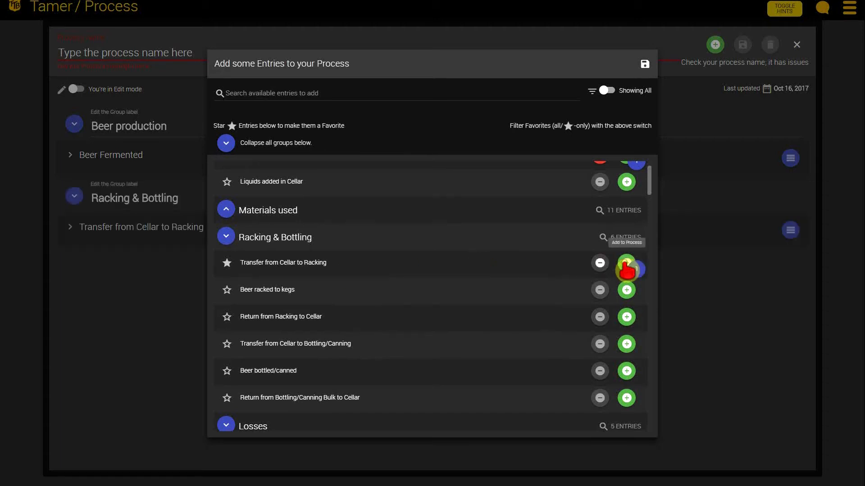
left_click(627, 290)
left_click(626, 317)
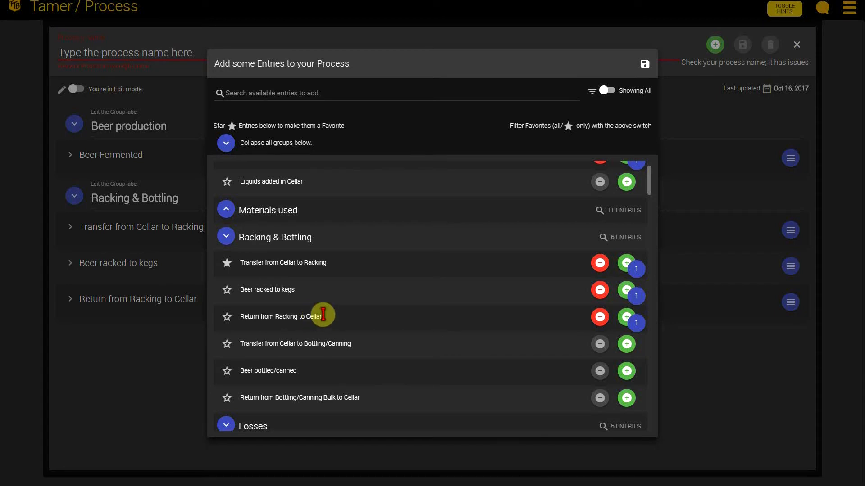
Step: Add Recorded Losses from Cellar and Recorded Losses from Racking Bulk to the Process
scroll(329, 315, "down", 3)
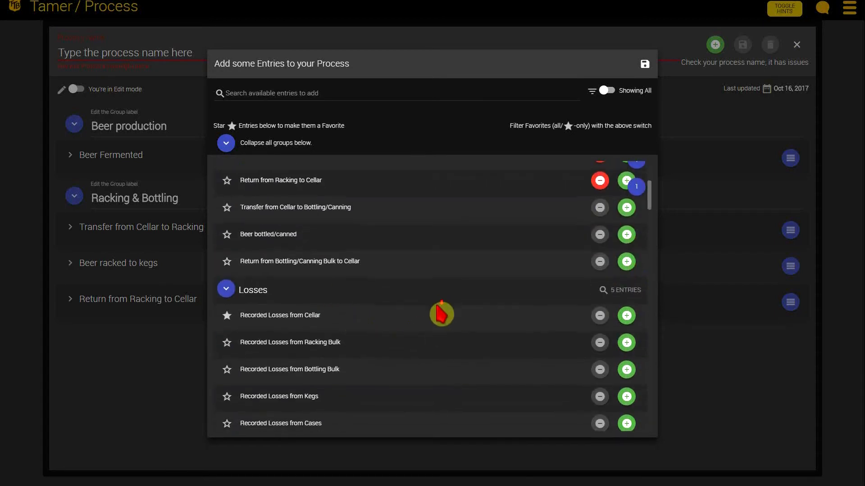
scroll(440, 312, "down", 1)
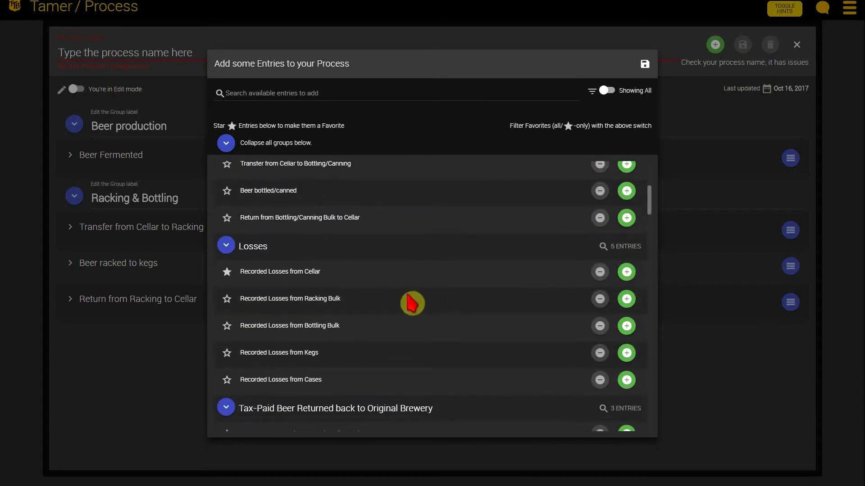
left_click(626, 272)
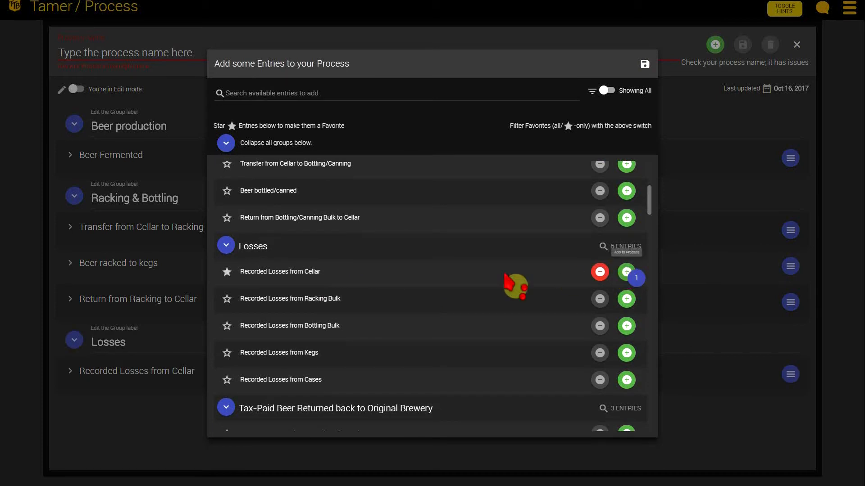
left_click(626, 299)
Step: Add Beer sold in Tavern from Kegs and Beer removed for Sale (distribution, etc) in Kegs to the Process
scroll(359, 306, "down", 15)
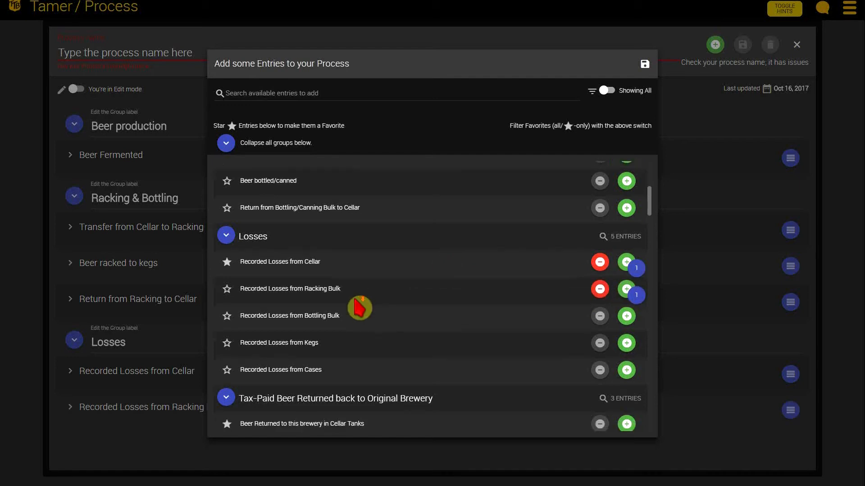
scroll(355, 311, "down", 8)
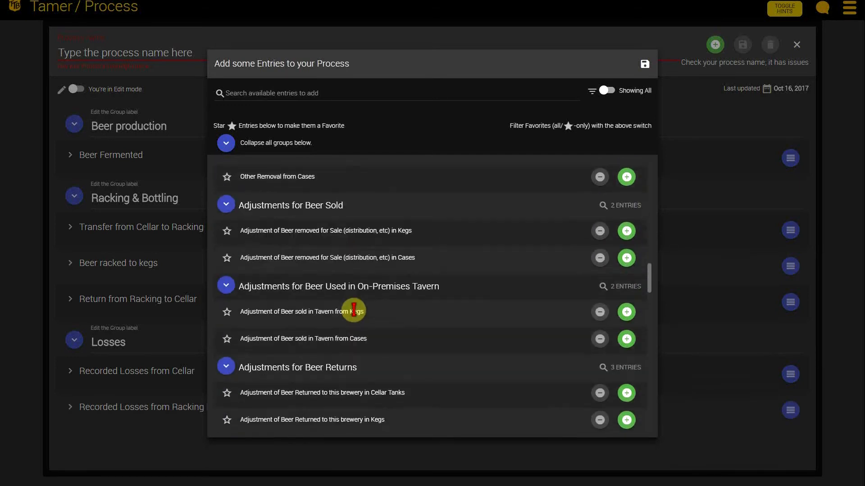
scroll(384, 319, "down", 6)
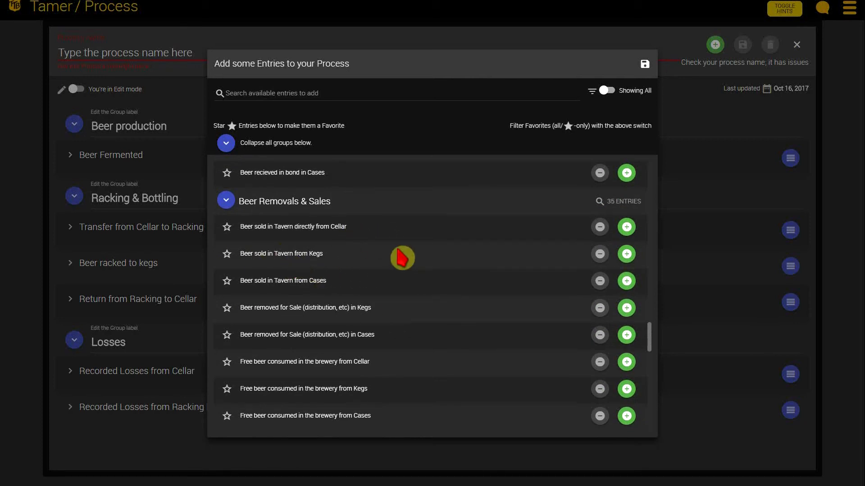
left_click(627, 256)
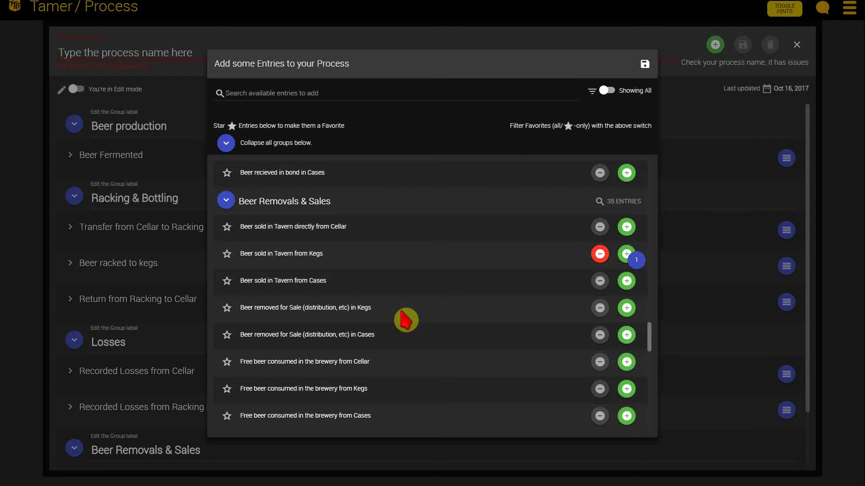
left_click(626, 310)
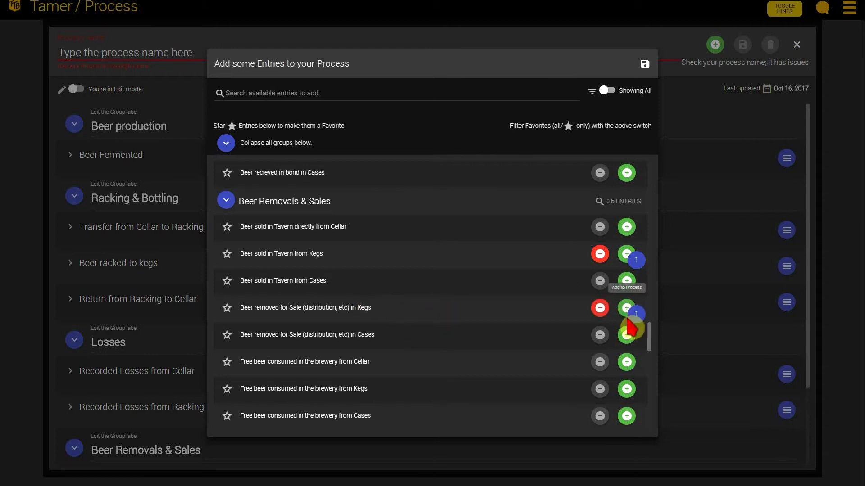
Step: Check the selected entries in the list, save them to the Process, and look through its groups
scroll(517, 308, "down", 5)
scroll(514, 311, "up", 14)
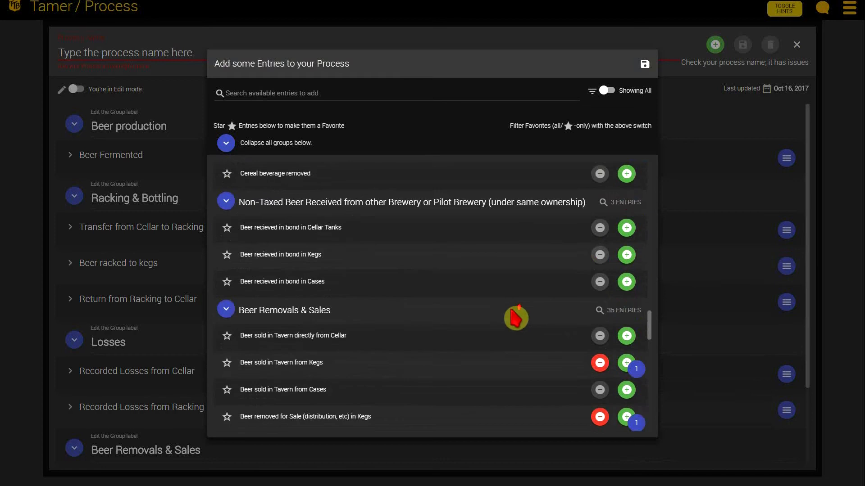
scroll(502, 306, "up", 15)
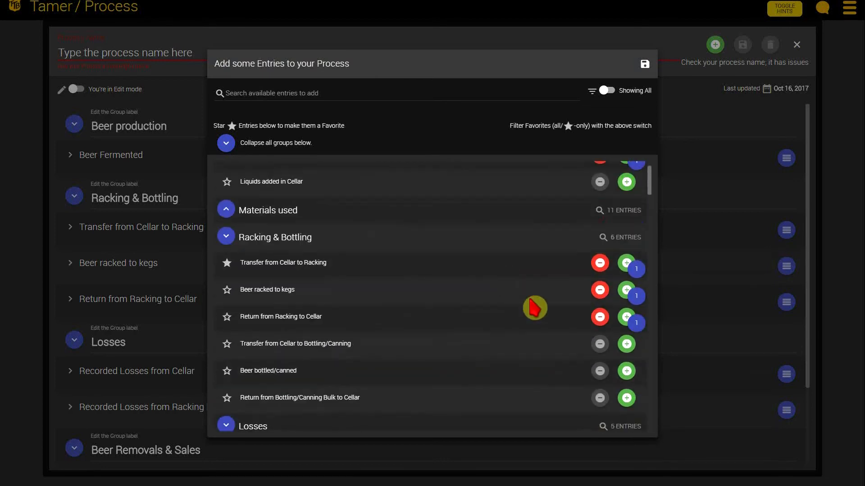
scroll(528, 317, "up", 2)
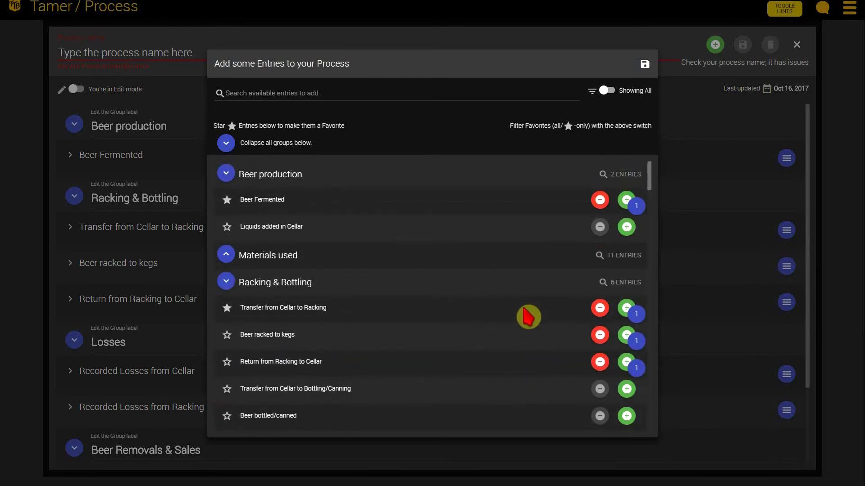
left_click(645, 66)
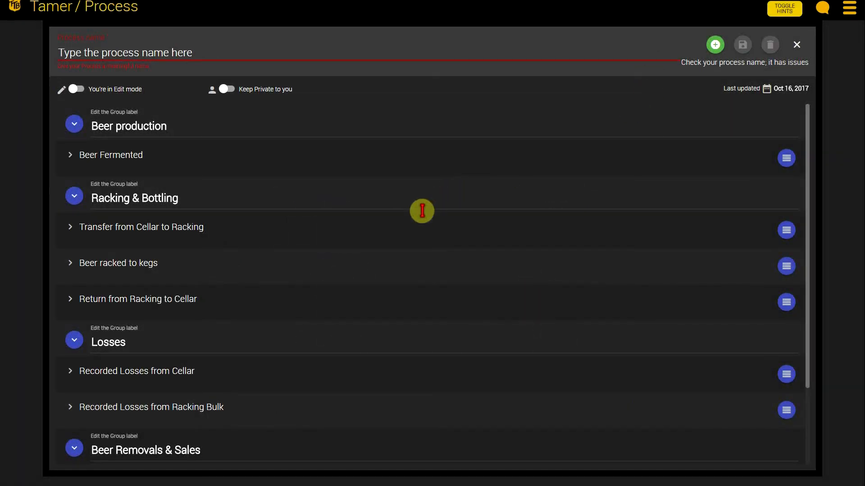
scroll(410, 239, "down", 2)
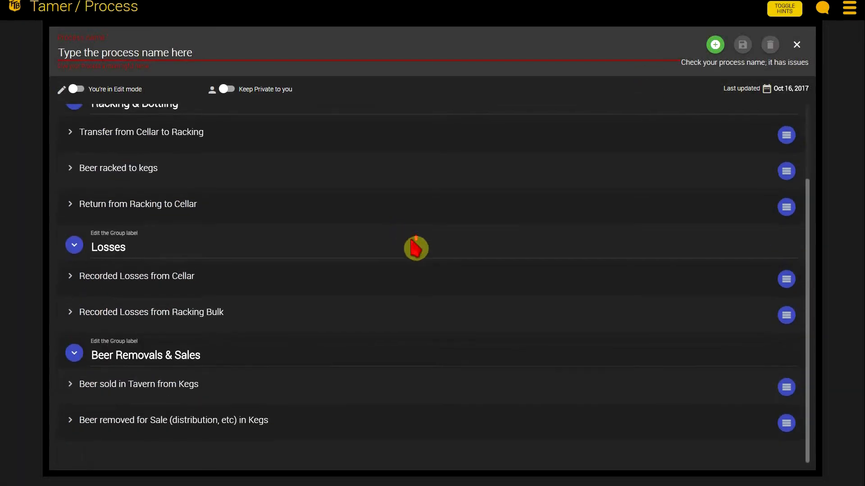
scroll(451, 225, "up", 2)
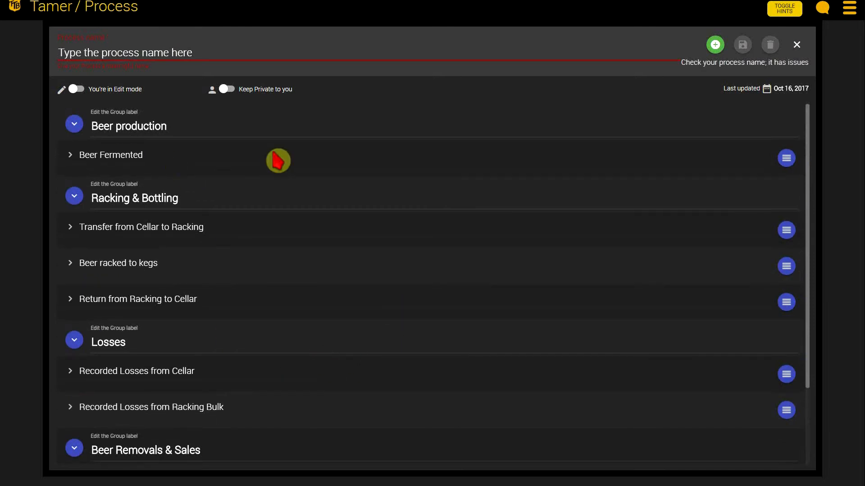
Step: Name the process "Dans Brewery custom process 1" and share it with the brewery
left_click_drag(201, 50, 59, 53)
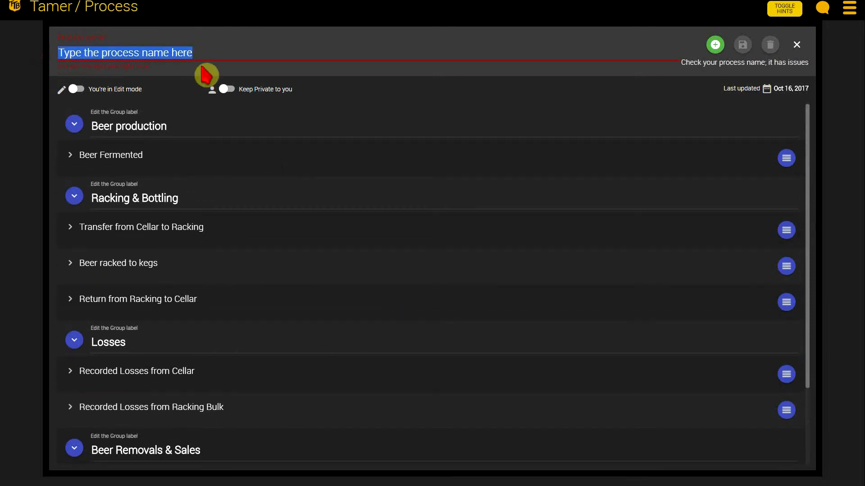
type("Dans ")
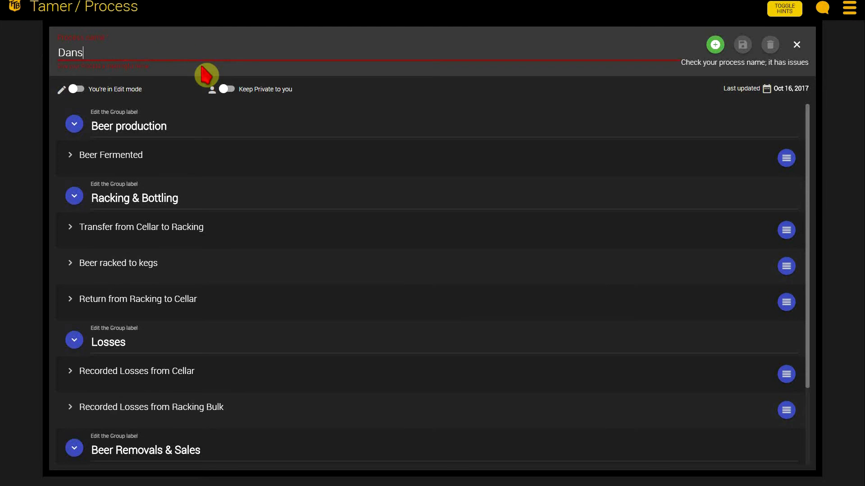
type("Brewery custom proc")
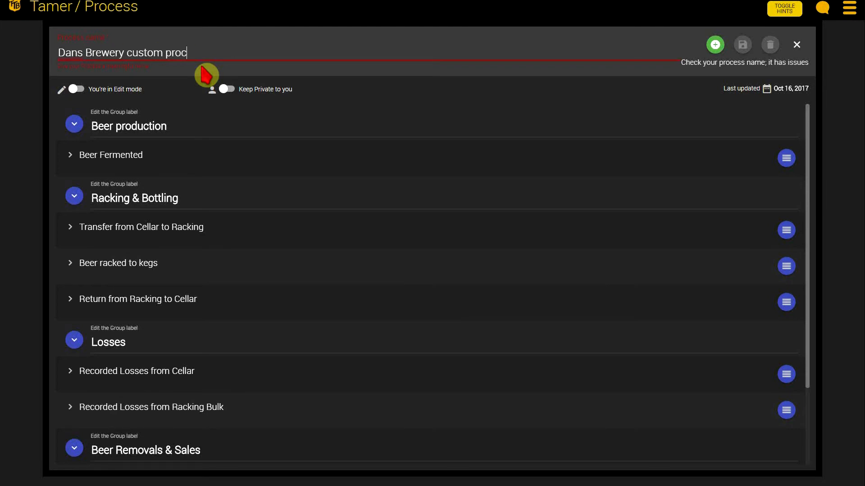
type("ess 1")
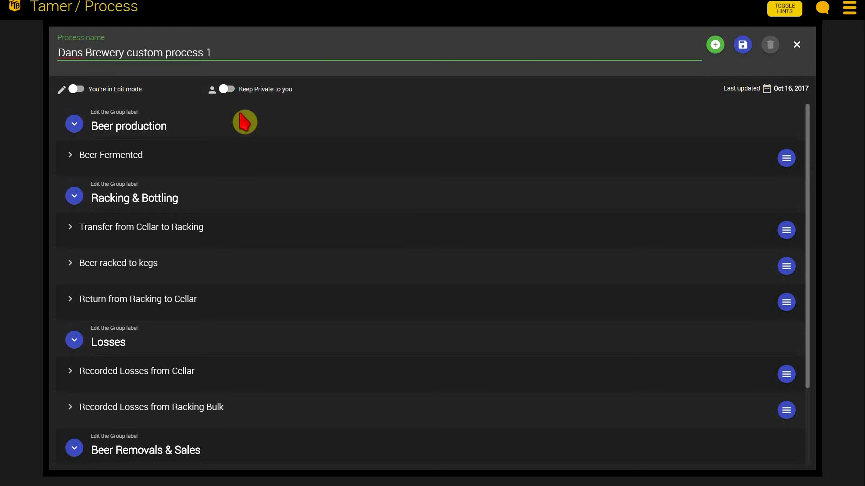
left_click(224, 89)
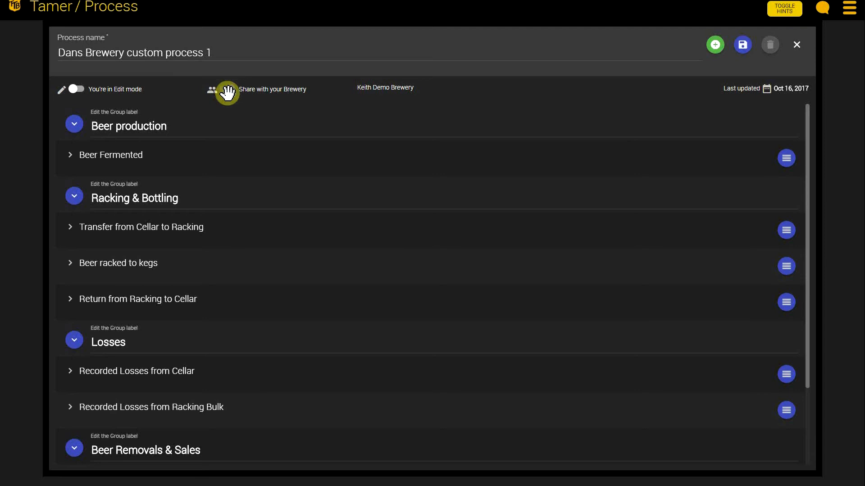
left_click(227, 90)
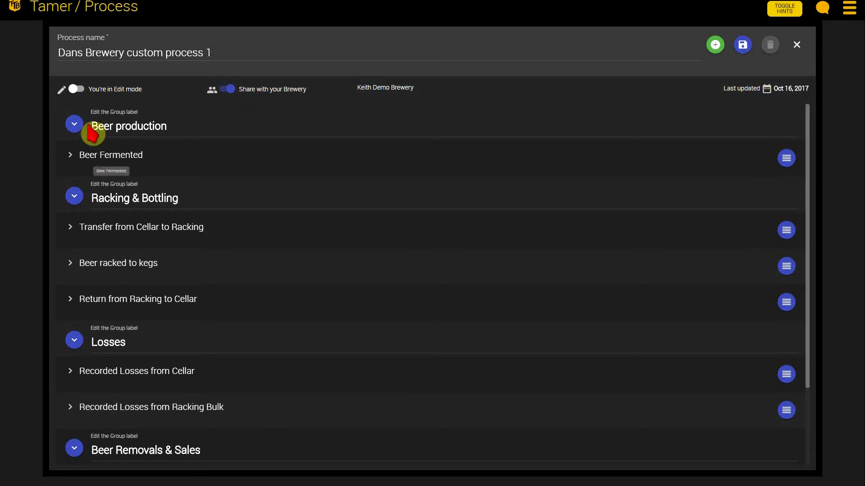
Step: Rename the Beer production group label to "Beer in Fermenters"
left_click_drag(116, 125, 205, 128)
type("in ")
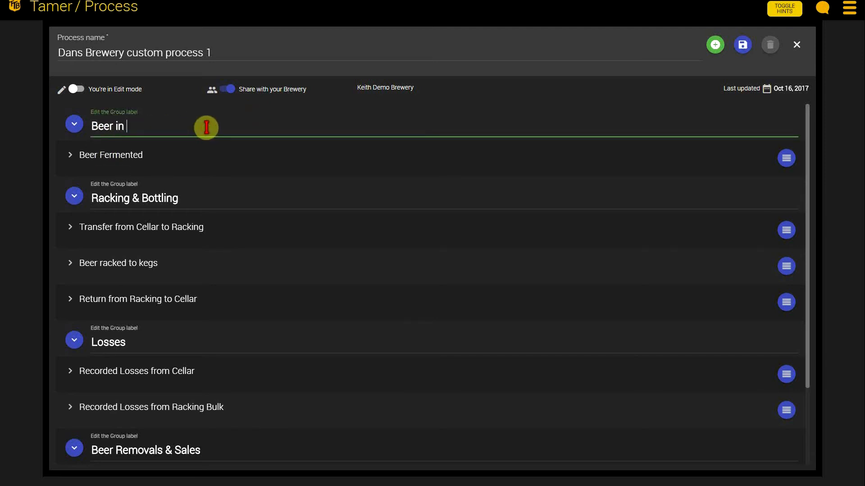
type("Fermenters")
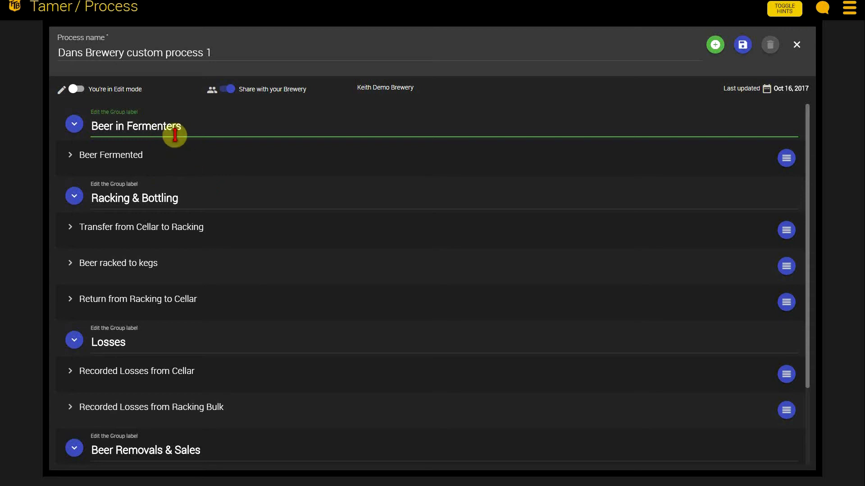
Step: Replace the first group's label with a note about who fills it out every day
left_click_drag(181, 126, 85, 126)
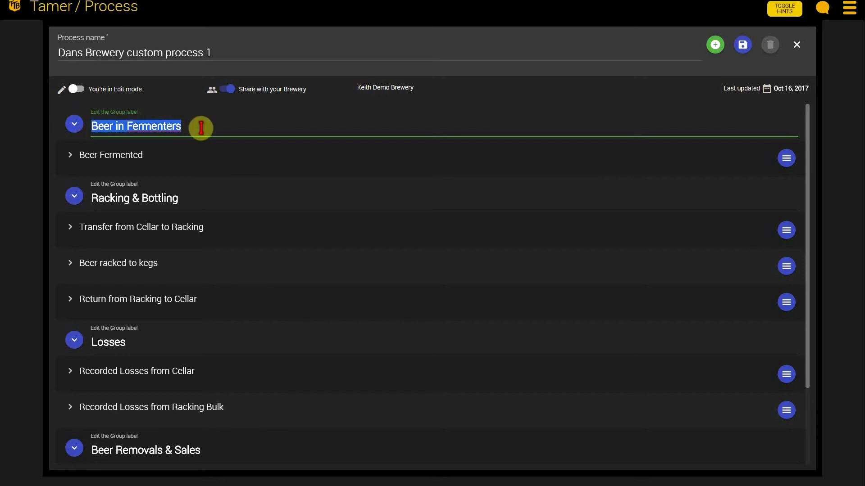
type("d")
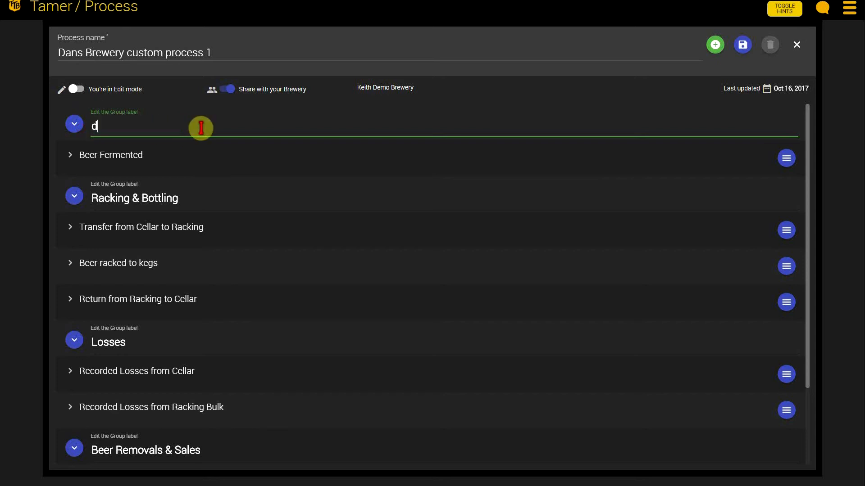
type("an fills this o")
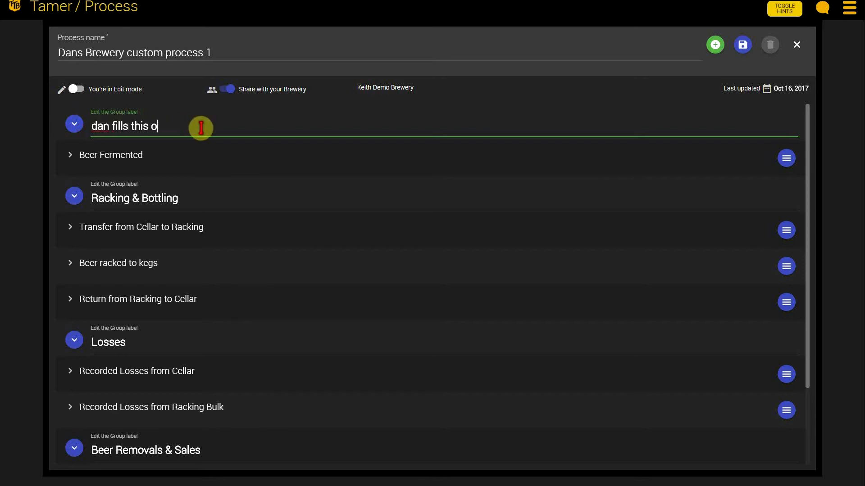
type("ut every day")
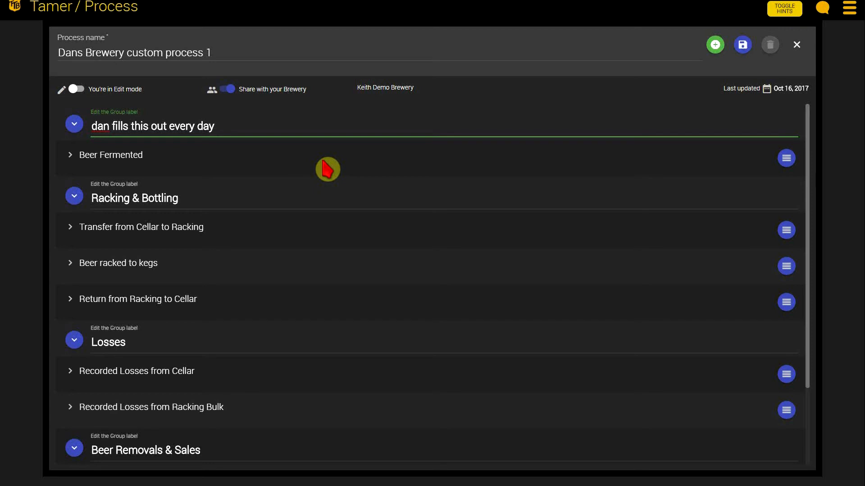
Step: Set the first group's label back to "Beer in Fermenters"
triple_click(168, 126)
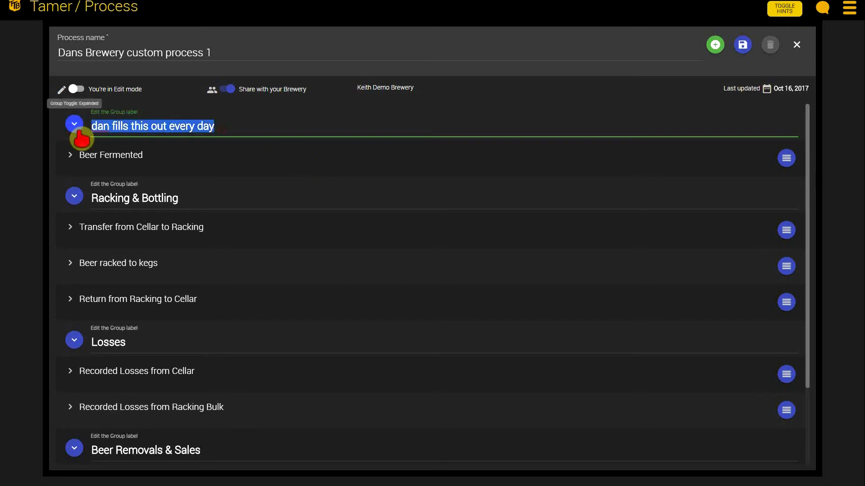
type("Beer i")
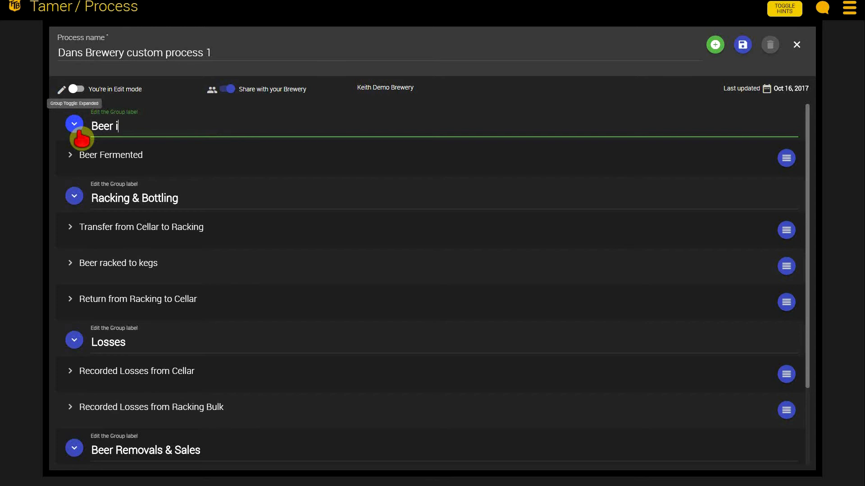
type("n Fermetners")
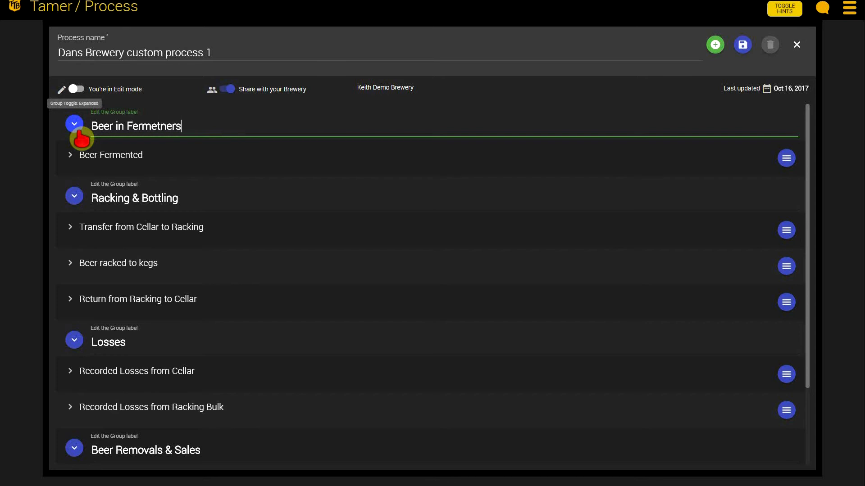
key("BackSpace")
key("BackSpace")
key("BackSpace")
key("BackSpace")
key("BackSpace")
type("nters")
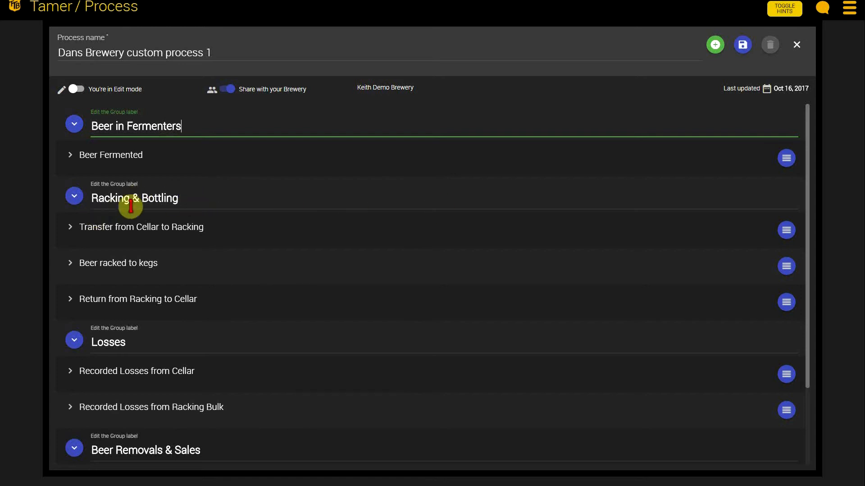
Step: Rename the Racking & Bottling group label to "Beer that goes into Kegs"
left_click_drag(189, 197, 93, 199)
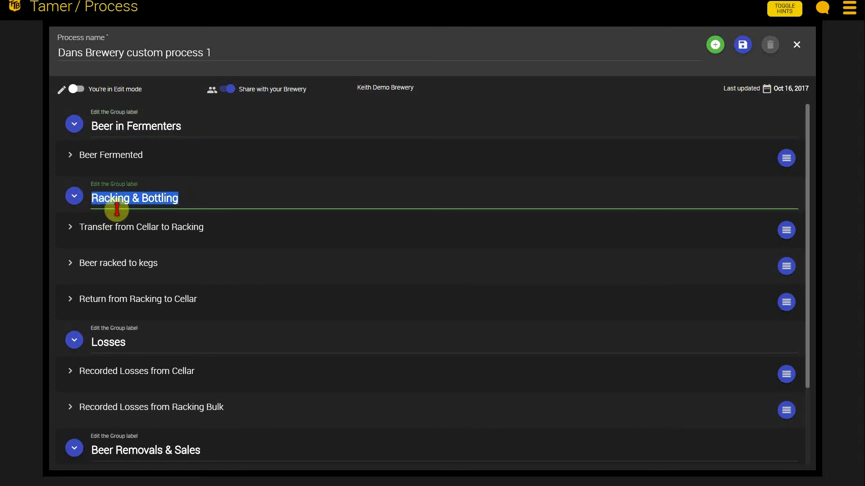
type("Beer that g")
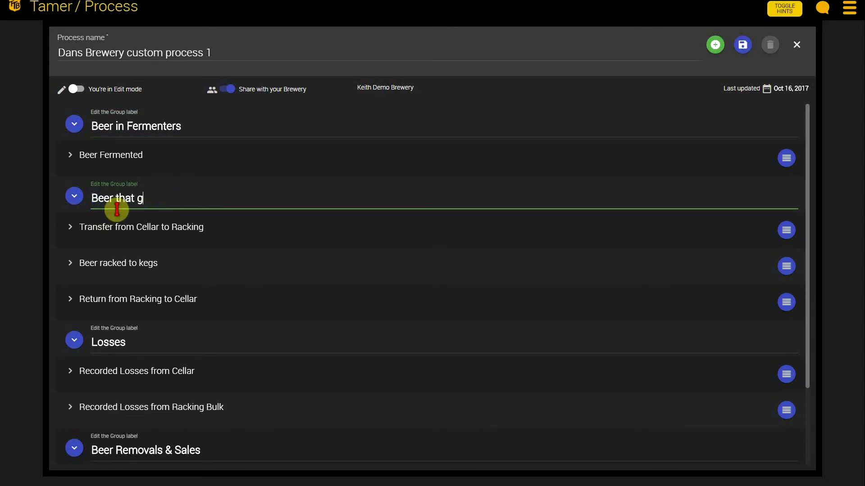
type("oes into Kegs")
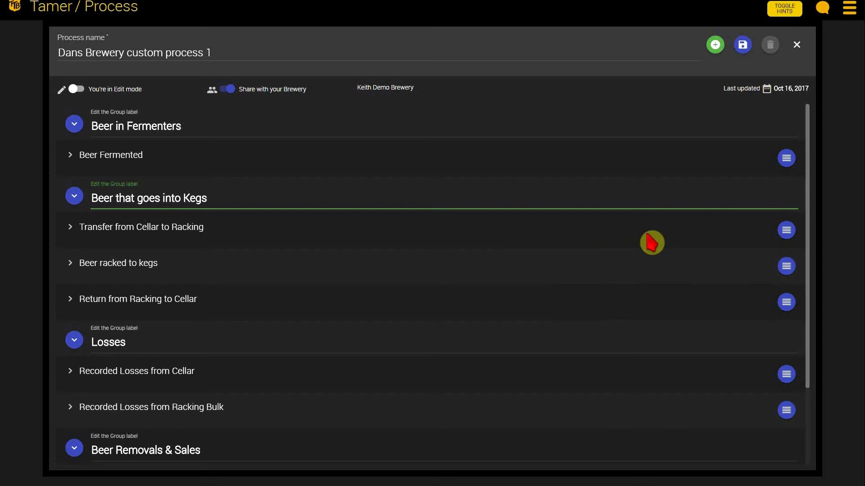
Step: Move the Transfer from Cellar to Racking entry up into the Beer in Fermenters group
left_click(787, 231)
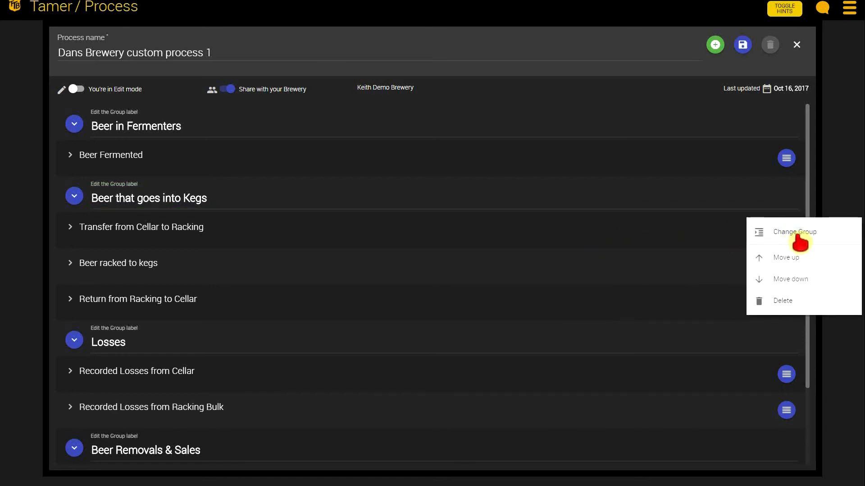
left_click(799, 234)
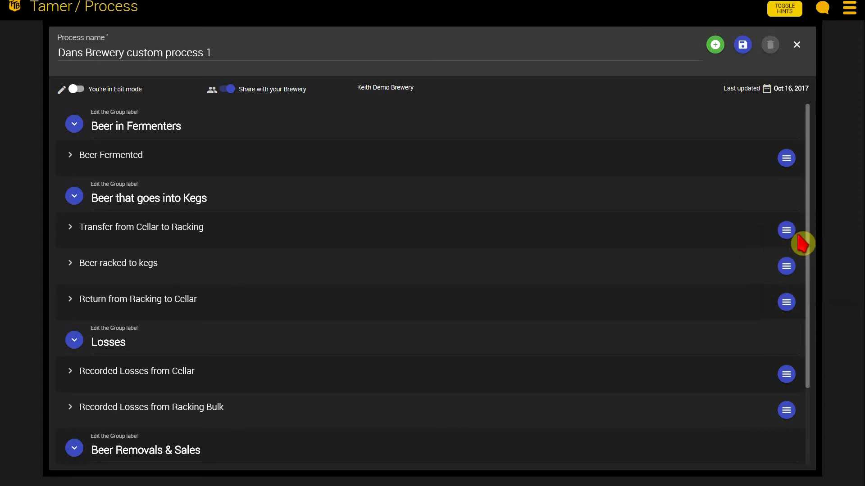
left_click(787, 231)
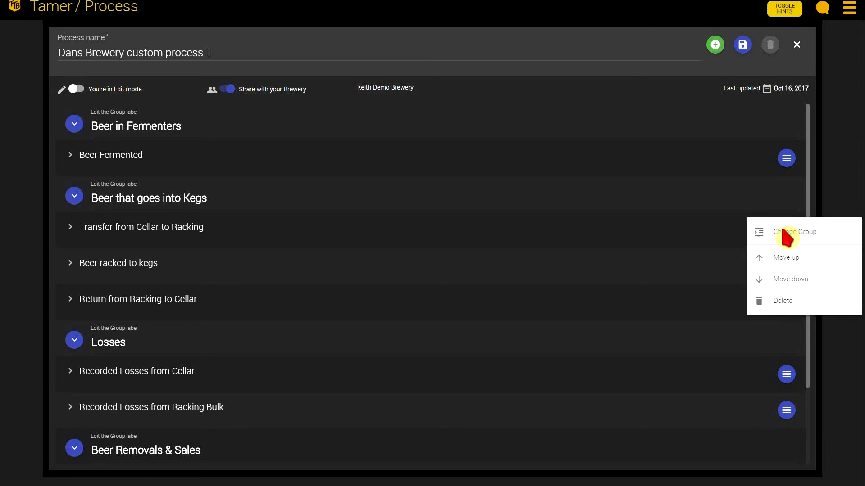
left_click(791, 258)
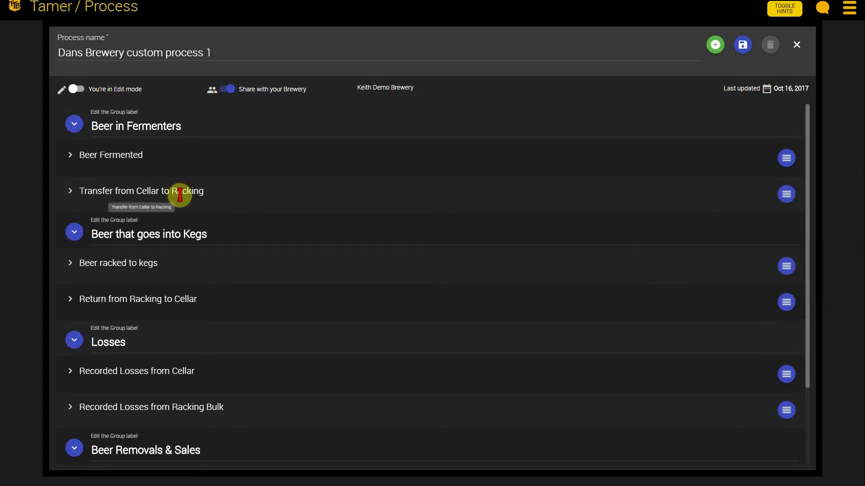
Step: Move the Transfer from Cellar to Racking entry back down into the Beer that goes into Kegs group
left_click(788, 199)
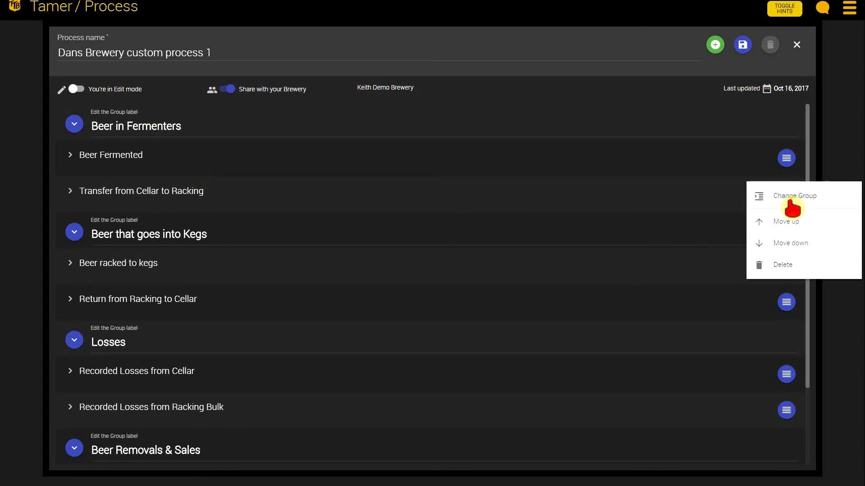
left_click(793, 244)
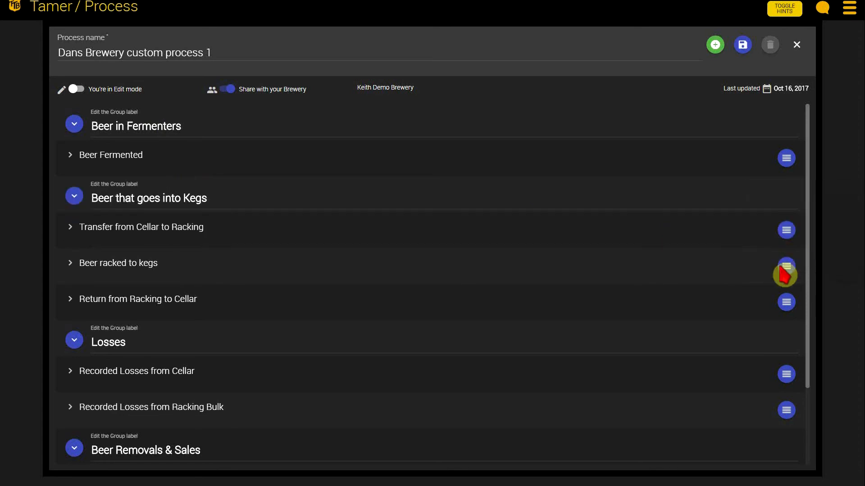
Step: Move the Recorded Losses from Cellar entry up into the Beer that goes into Kegs group and back down into Losses
scroll(721, 342, "down", 1)
left_click(787, 331)
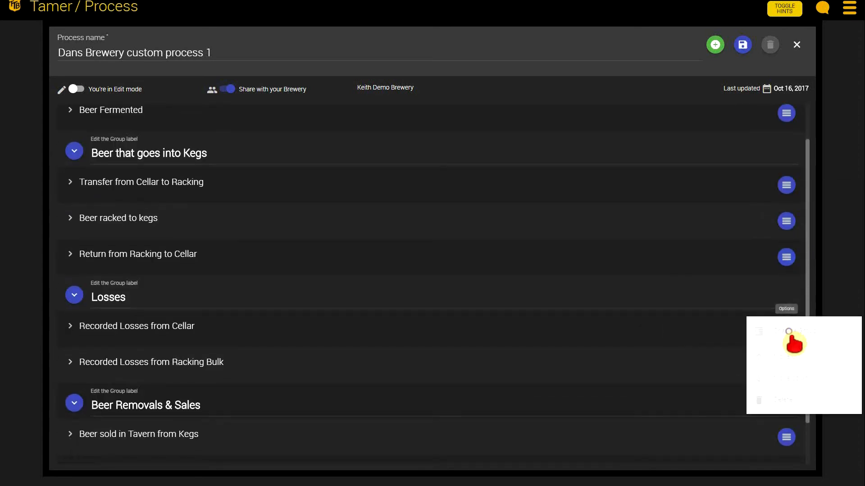
left_click(793, 356)
left_click(786, 293)
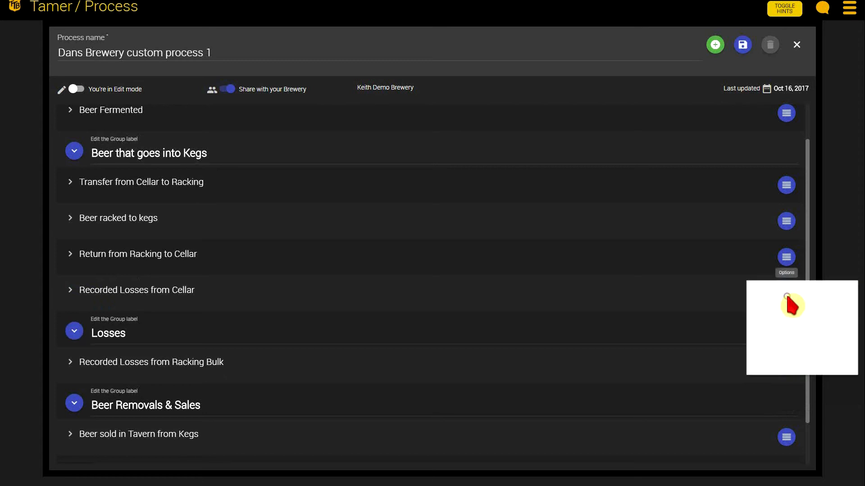
left_click(790, 343)
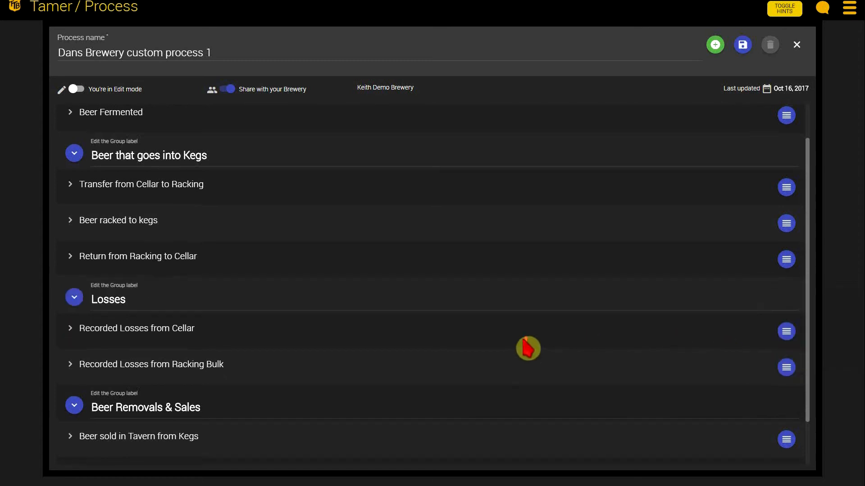
Step: Save the custom process with its brewery sharing left on, and switch it from Edit mode to Use mode
scroll(553, 345, "up", 1)
scroll(553, 346, "down", 2)
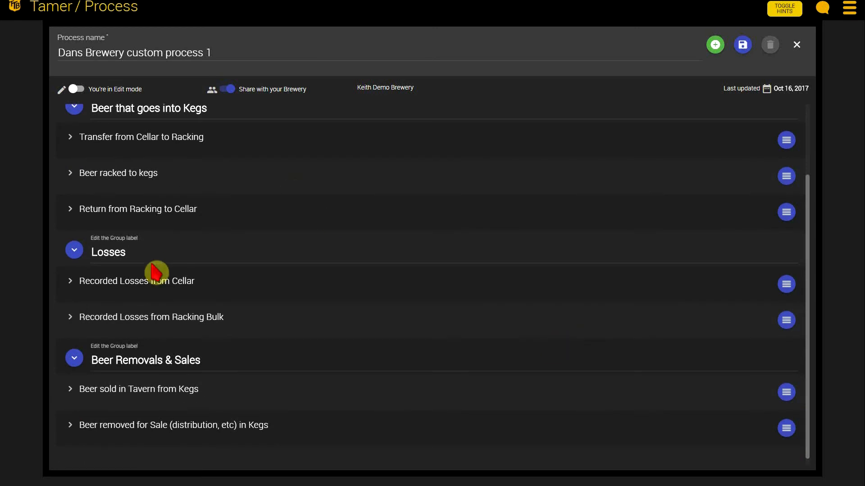
left_click_drag(149, 251, 100, 245)
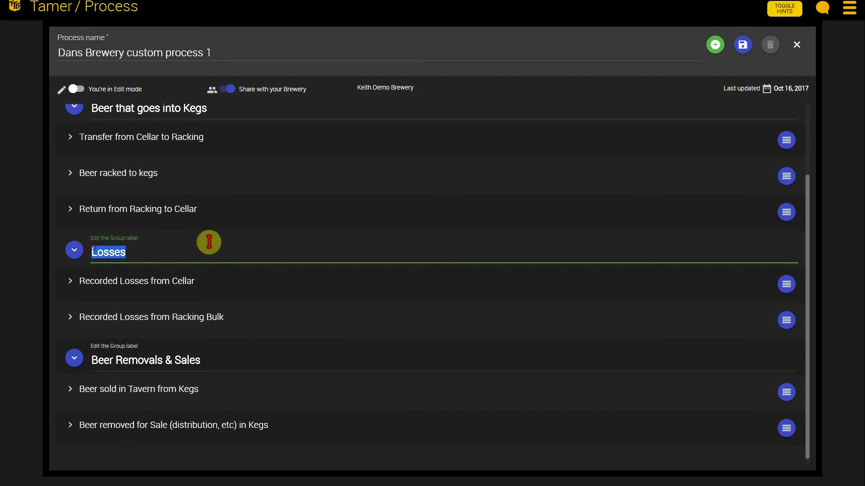
scroll(243, 252, "up", 2)
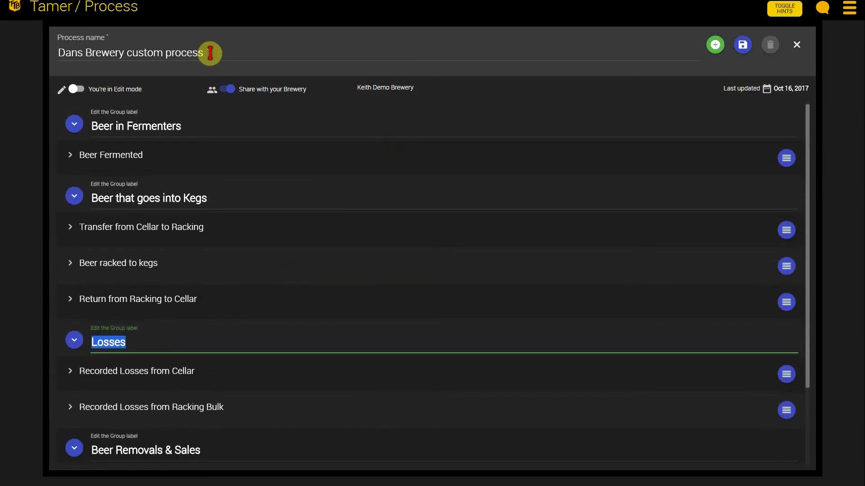
left_click_drag(212, 54, 62, 51)
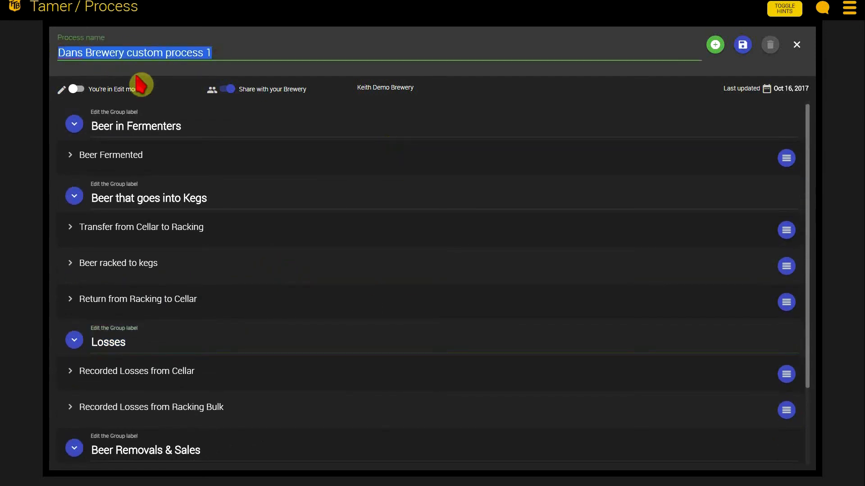
left_click(227, 89)
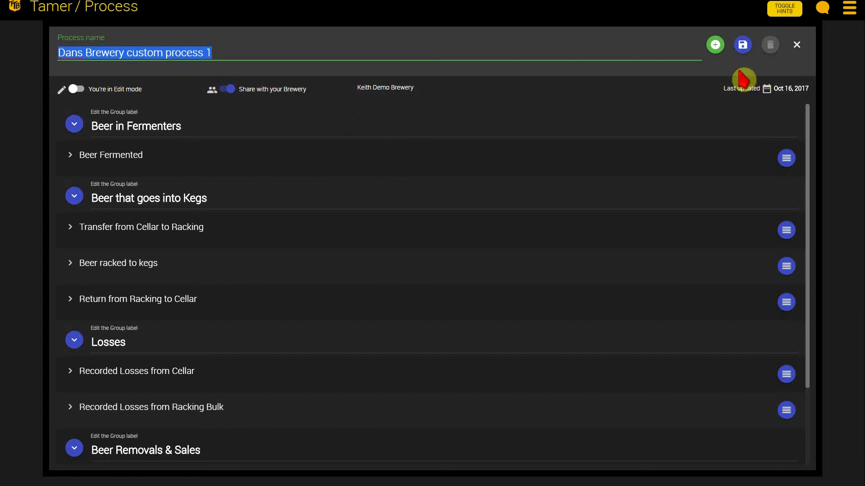
left_click(743, 52)
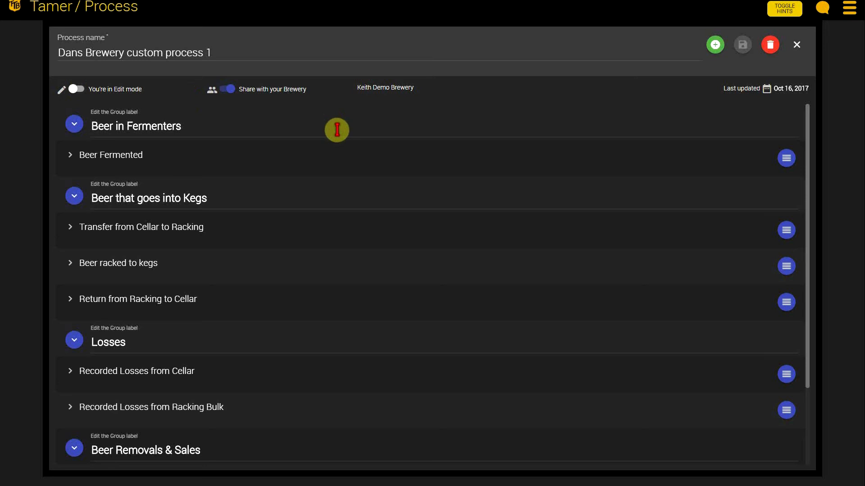
left_click(76, 88)
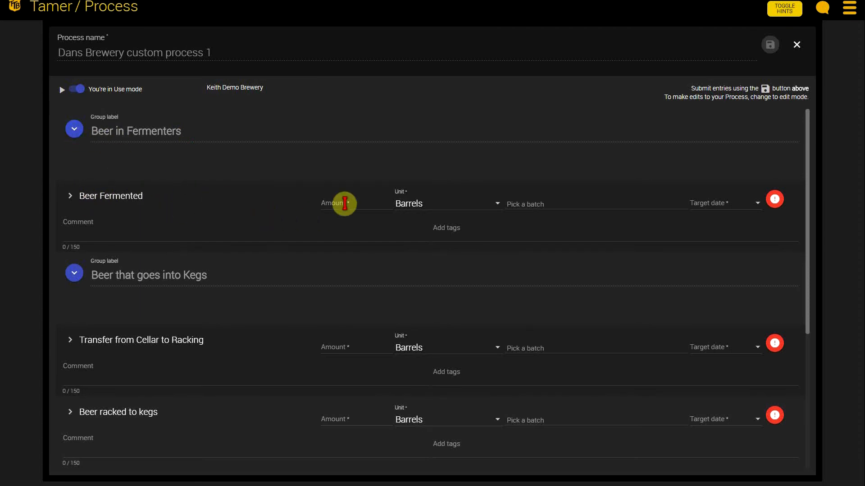
Step: Fill in the Beer Fermented entry with amount 20 barrels, batch "new batch 2" and target date 10/16/2017
left_click(344, 203)
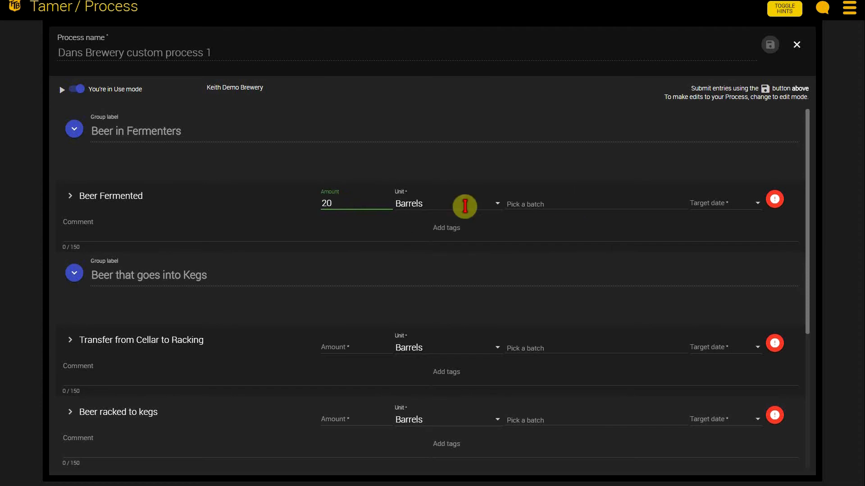
left_click(541, 206)
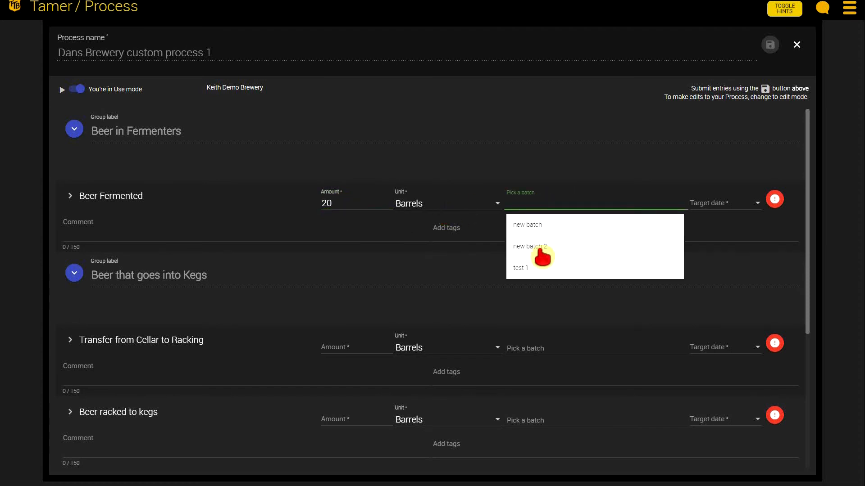
left_click(546, 248)
left_click(725, 205)
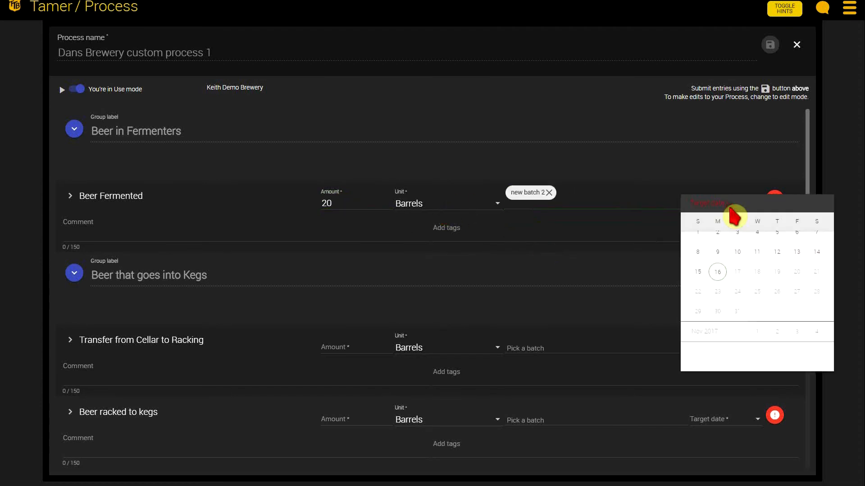
left_click(710, 286)
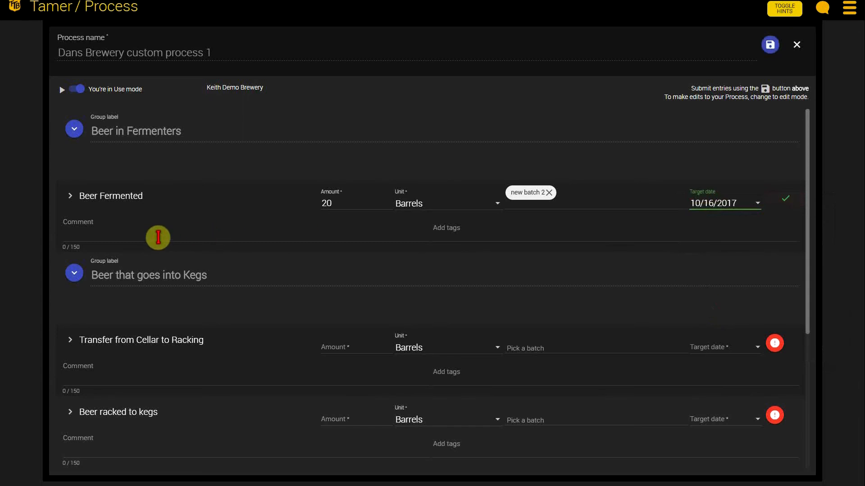
left_click(160, 235)
left_click(275, 156)
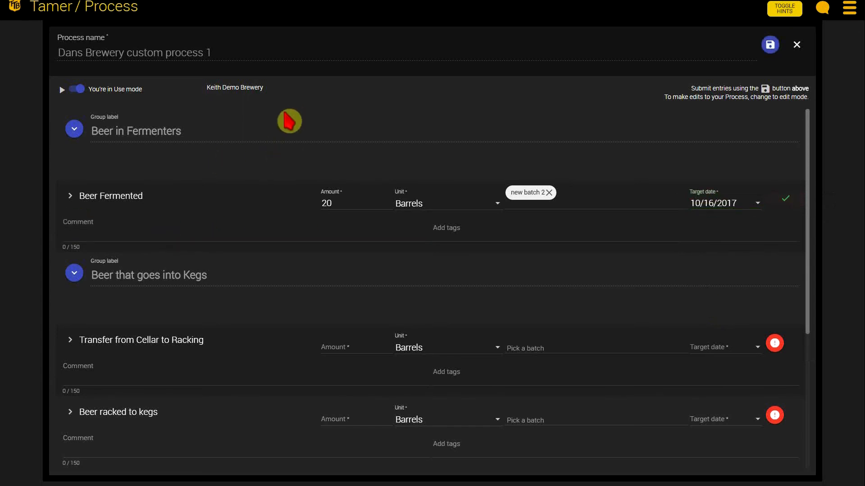
Step: Collapse the Beer in Fermenters group, look through the entries of the other groups, and expand it again
left_click(75, 130)
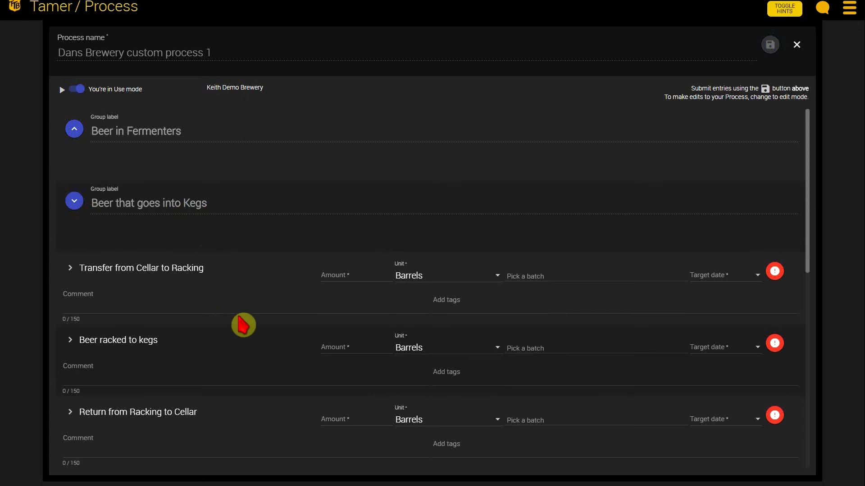
scroll(260, 310, "down", 1)
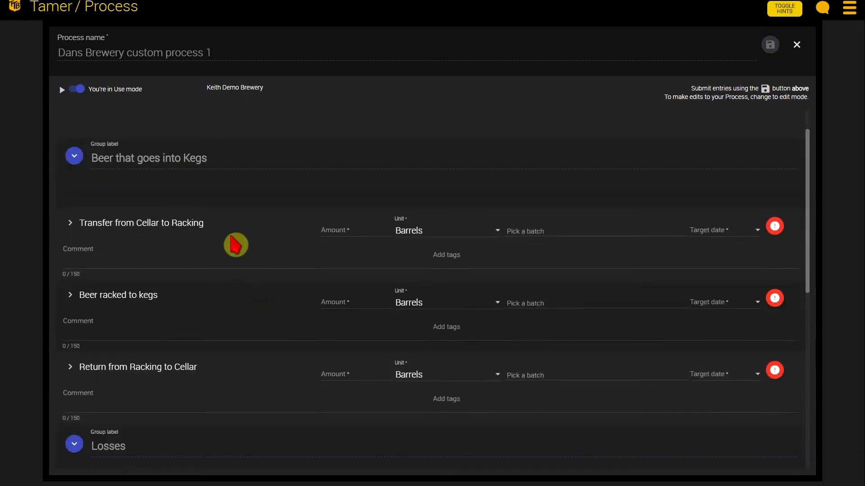
scroll(319, 353, "down", 5)
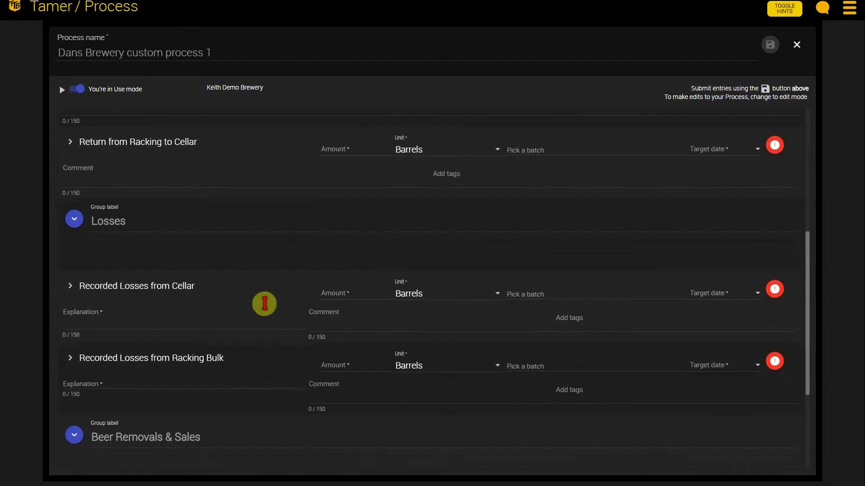
scroll(308, 320, "down", 4)
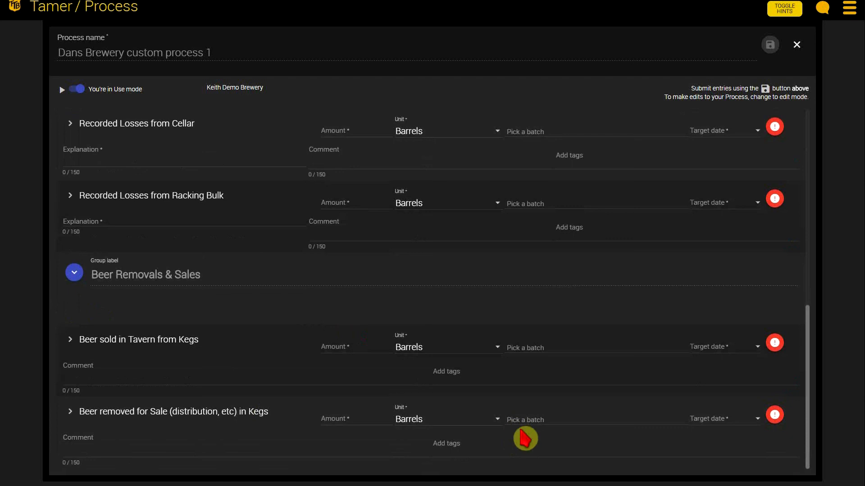
scroll(518, 428, "up", 8)
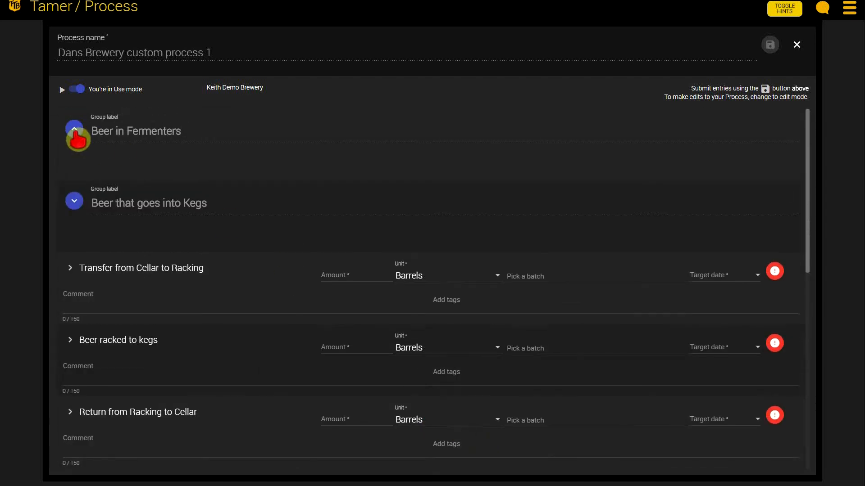
left_click(74, 132)
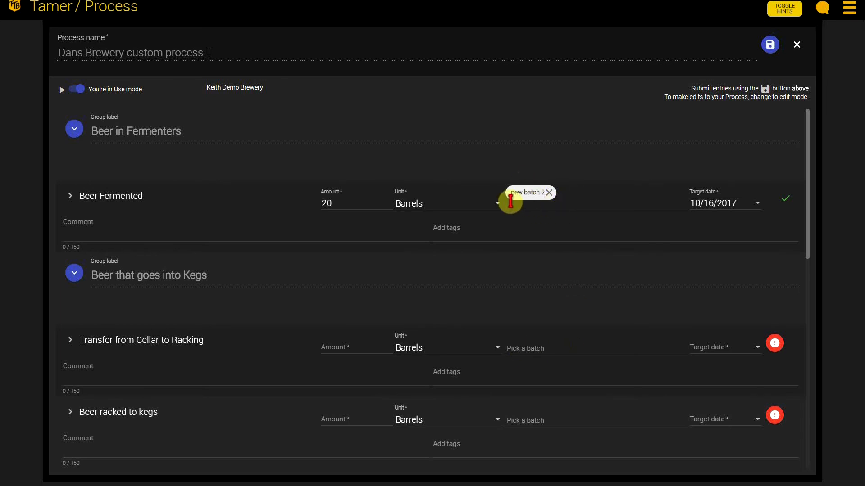
Step: Assign "new batch" as the batch of the Transfer from Cellar to Racking entry
left_click(546, 350)
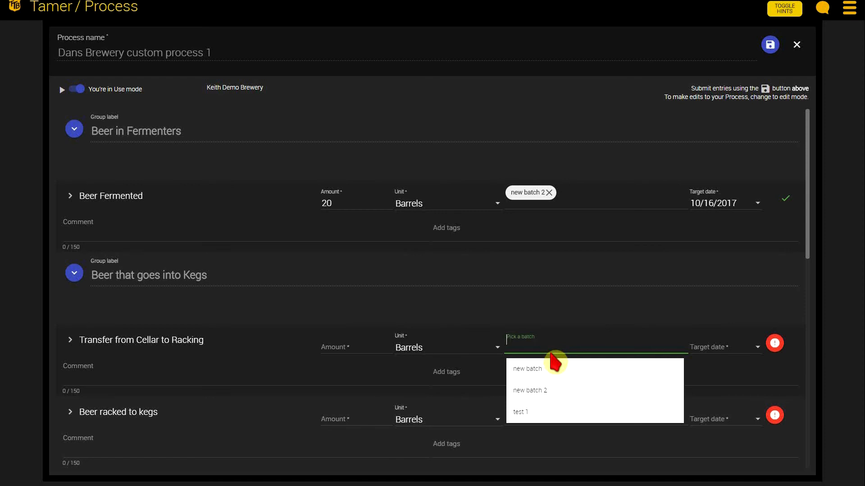
left_click(536, 373)
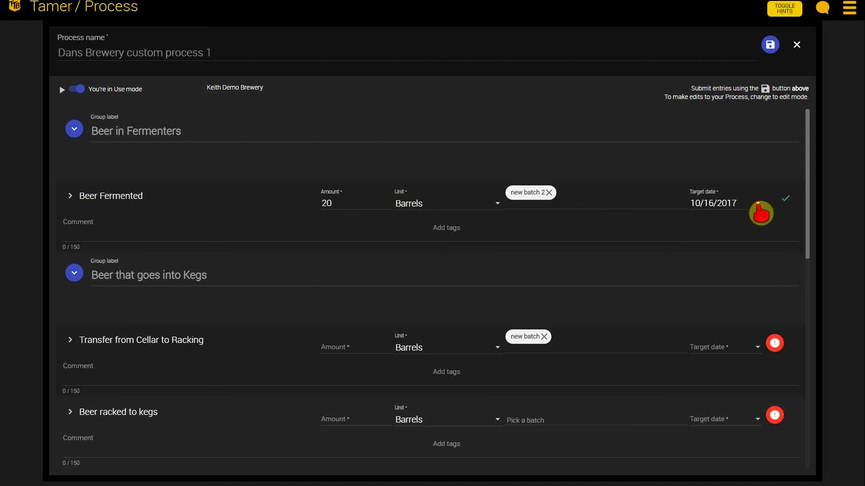
Step: Set the Beer Fermented entry's target date to 10/1/2017 and add the comment "this is a comment"
left_click(759, 205)
left_click(697, 260)
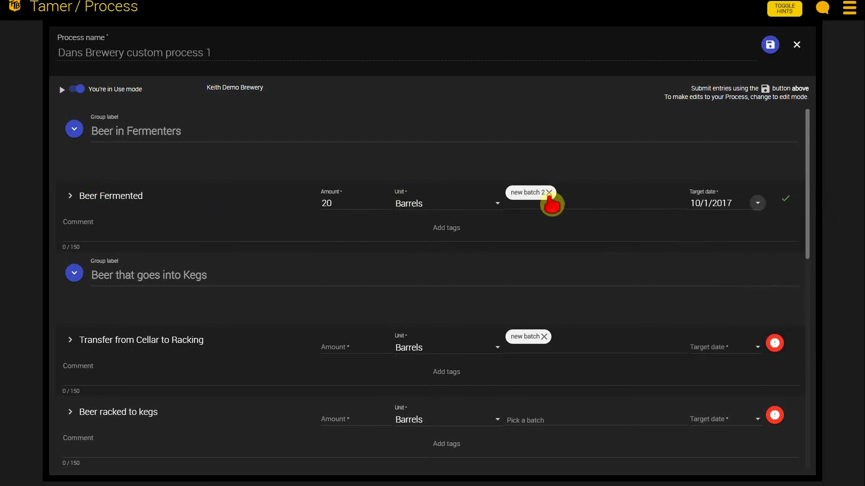
left_click(115, 236)
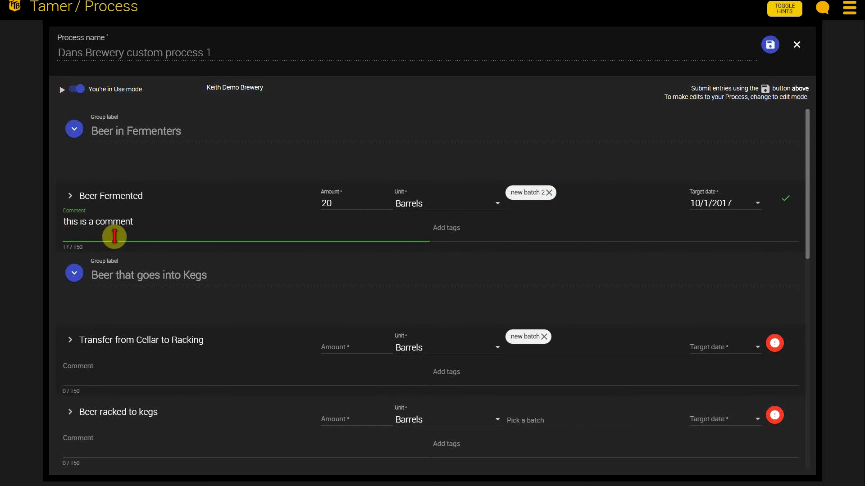
Step: Clear the Transfer from Cellar to Racking batch, then fill in target date 10/11/2017, amount 20 barrels and batch "new batch 2"
left_click(544, 337)
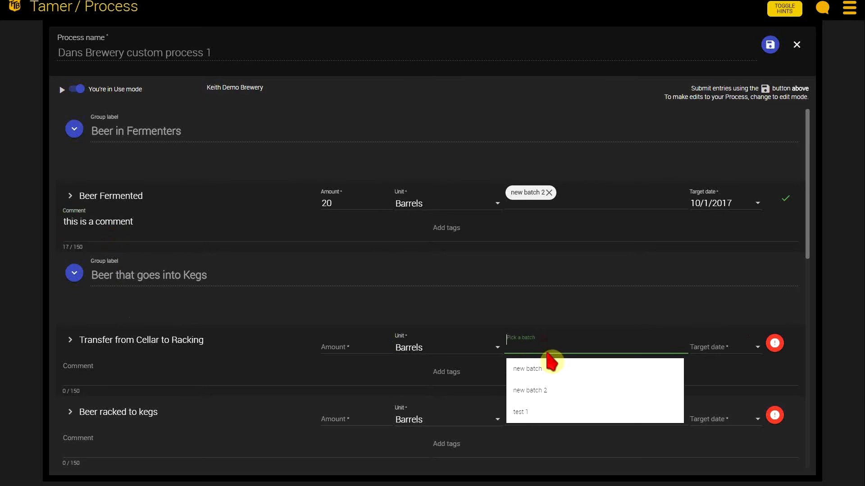
left_click(720, 347)
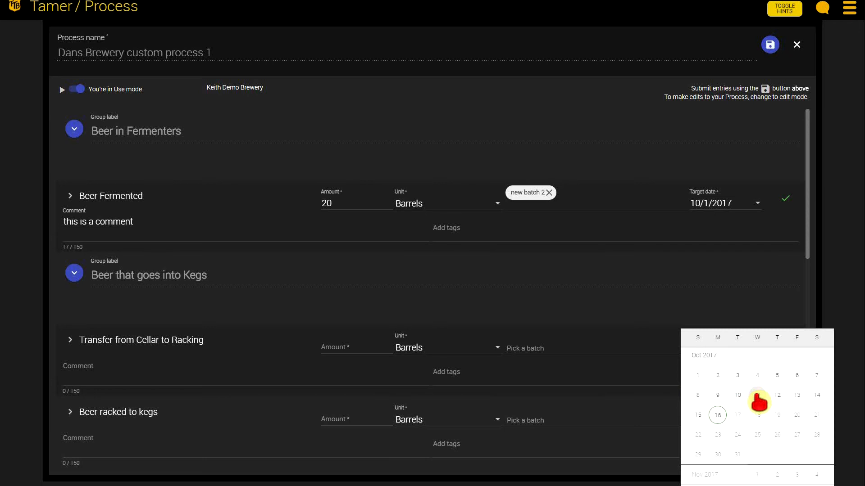
left_click(758, 396)
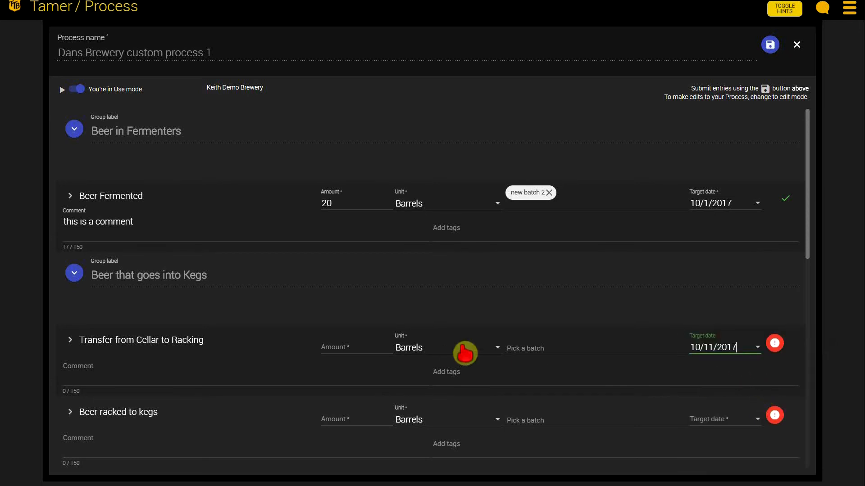
left_click(341, 348)
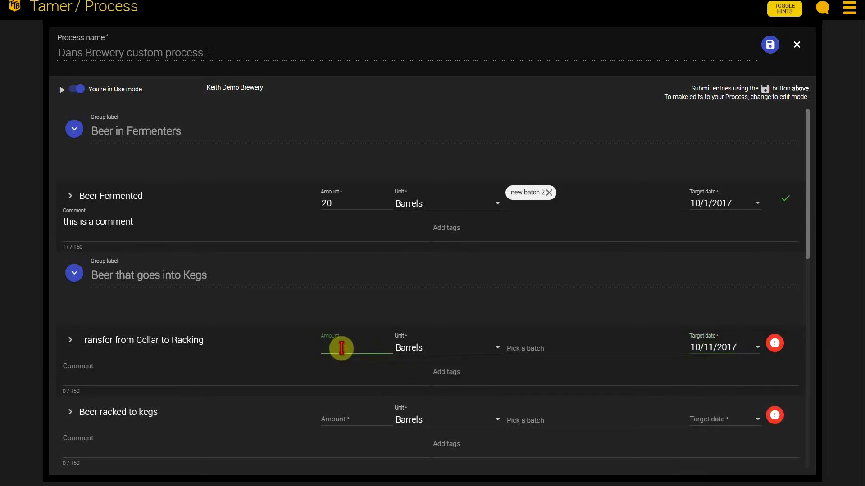
type("20")
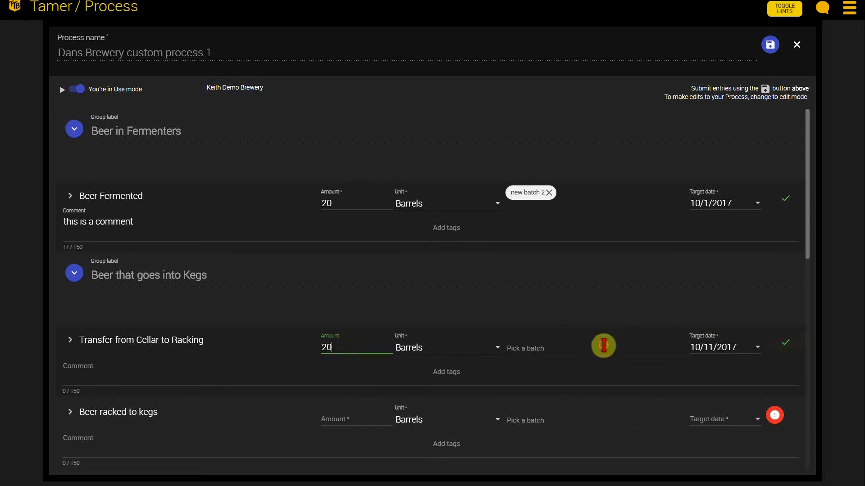
left_click(605, 349)
left_click(542, 391)
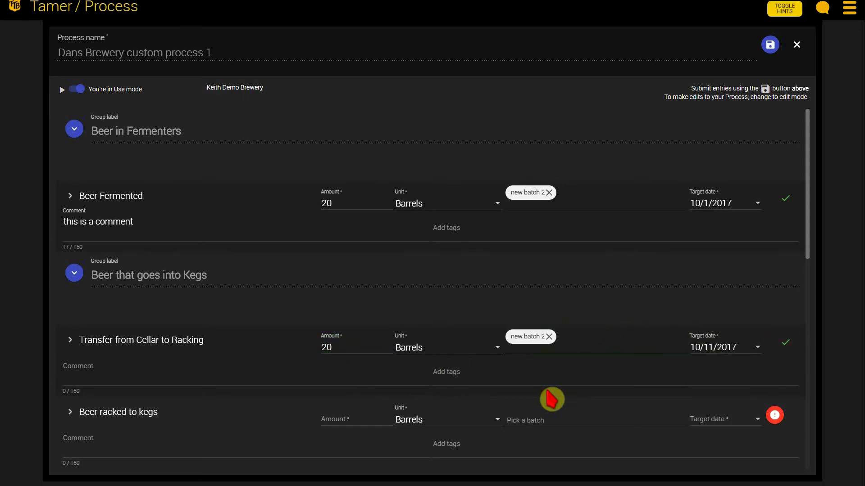
left_click(163, 377)
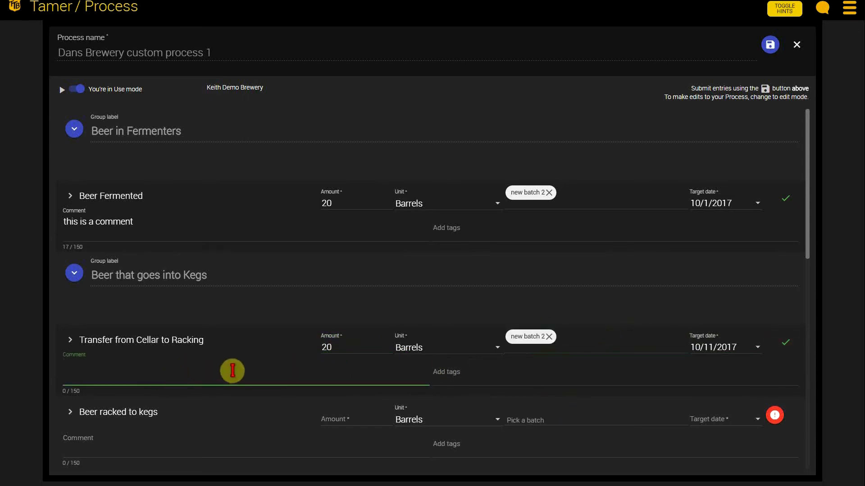
scroll(236, 364, "down", 1)
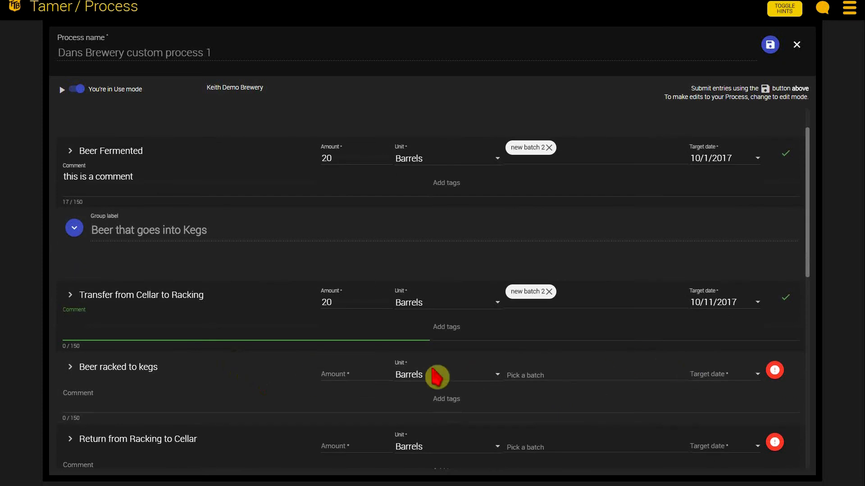
Step: Fill in the Beer racked to kegs entry with amount 18 barrels, batch "new batch 2" and target date 10/16/2017
left_click(344, 373)
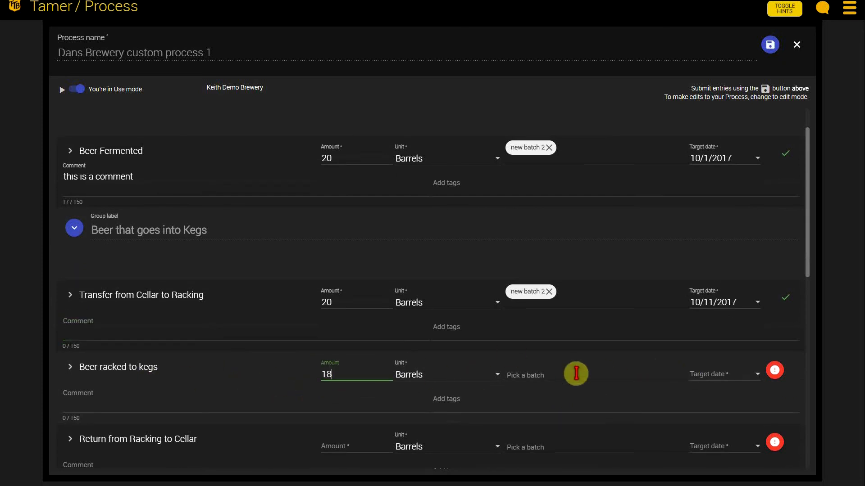
left_click(571, 375)
left_click(538, 415)
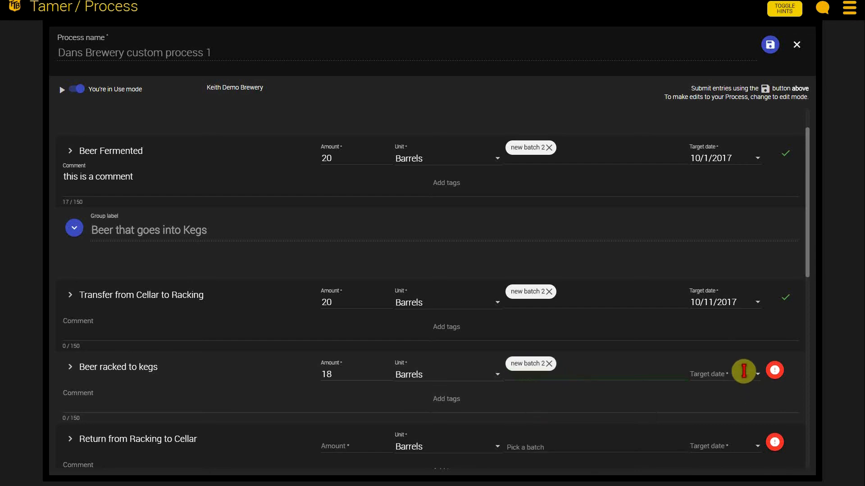
left_click(762, 378)
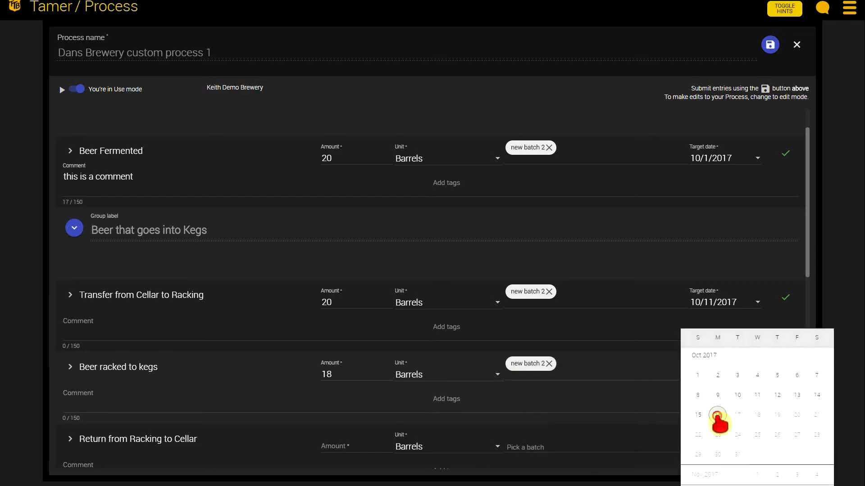
left_click(716, 419)
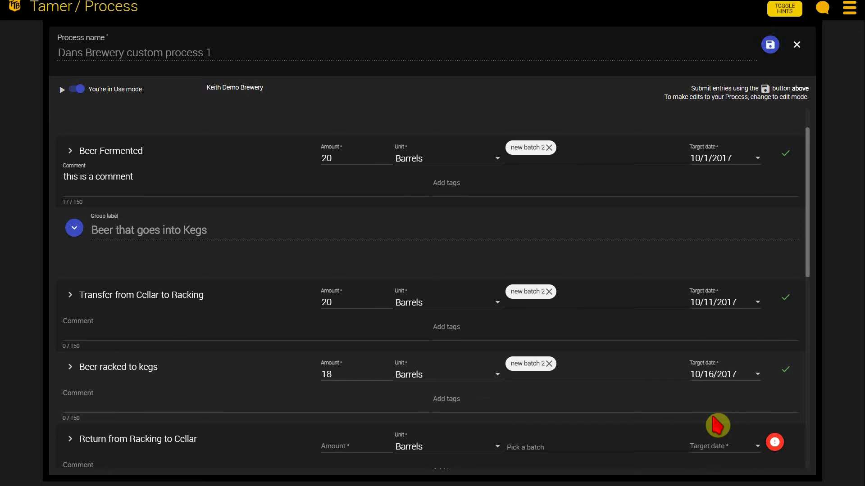
Step: Fill in the Recorded Losses from Cellar entry with amount 2 barrels, batch "new batch 2" and target date 10/16/2017
scroll(663, 392, "down", 1)
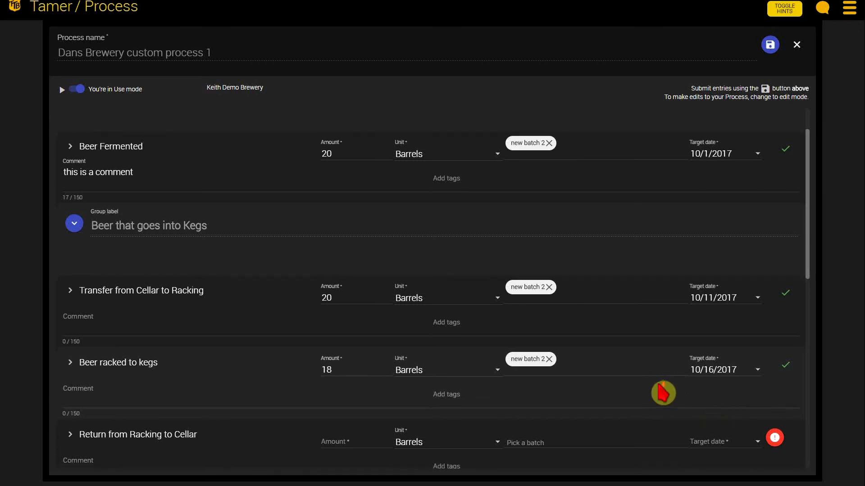
scroll(663, 393, "down", 1)
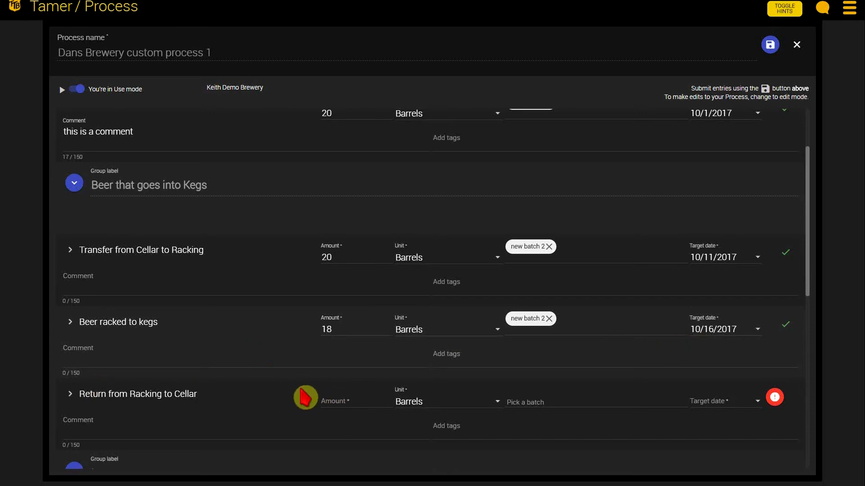
scroll(341, 384, "down", 5)
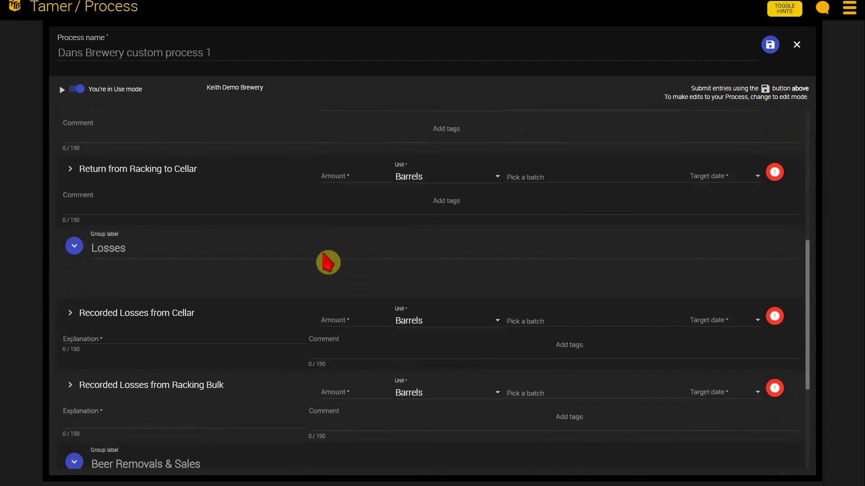
scroll(330, 256, "down", 2)
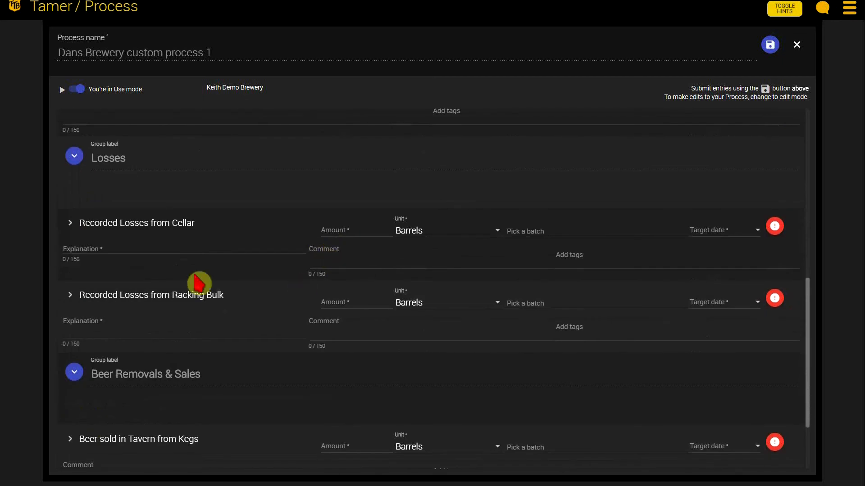
left_click(339, 229)
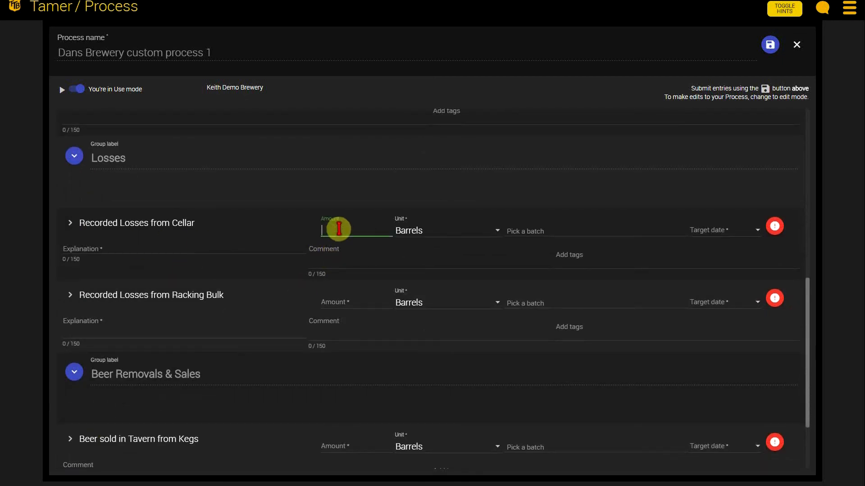
type("2")
scroll(381, 261, "up", 1)
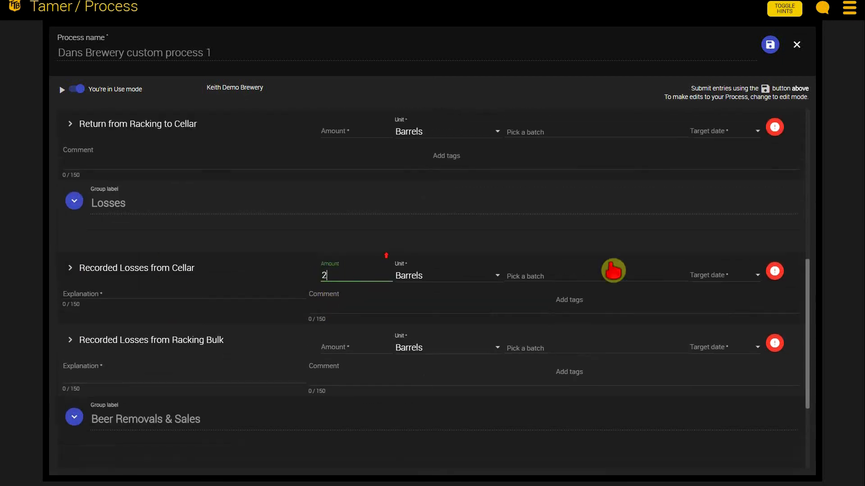
left_click(593, 276)
left_click(535, 317)
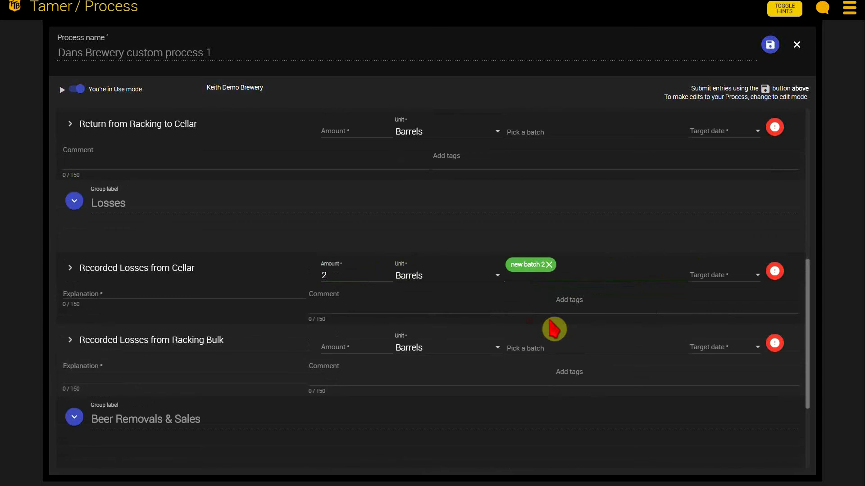
left_click(756, 280)
left_click(717, 367)
Step: Review the filled-in entries, submit them, and dismiss the summary of saved entries
scroll(639, 311, "up", 5)
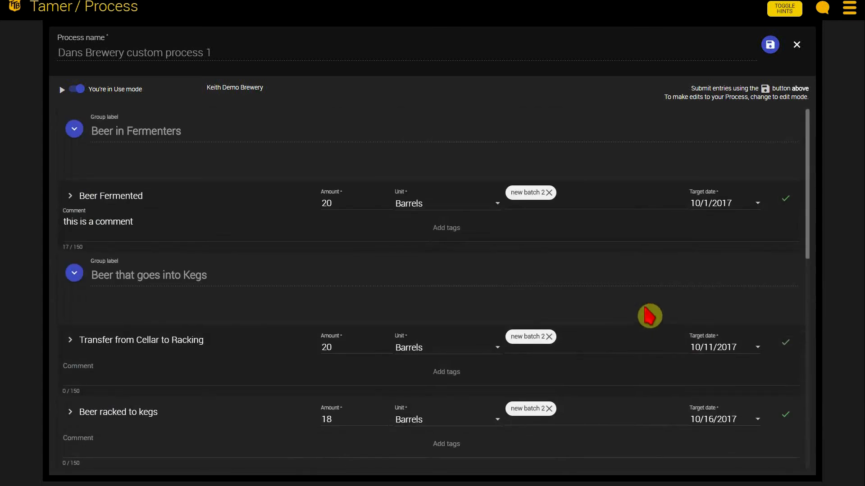
scroll(638, 400, "down", 2)
scroll(637, 294, "up", 2)
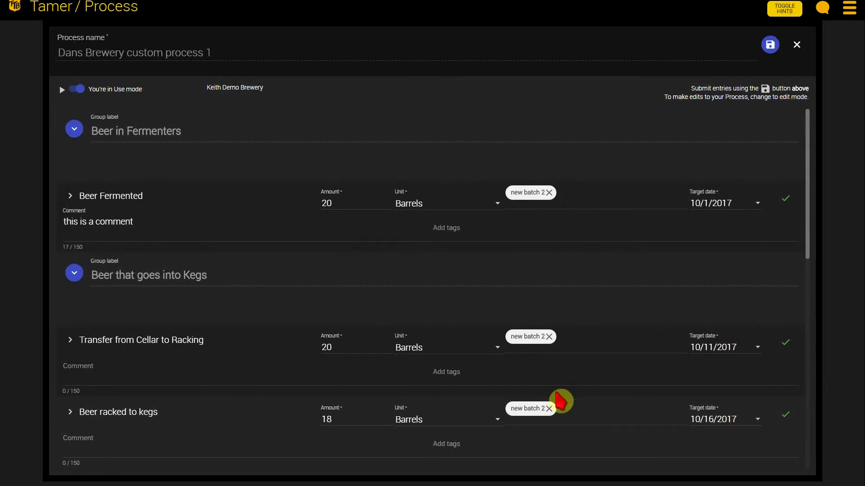
scroll(555, 332, "down", 3)
scroll(563, 332, "up", 3)
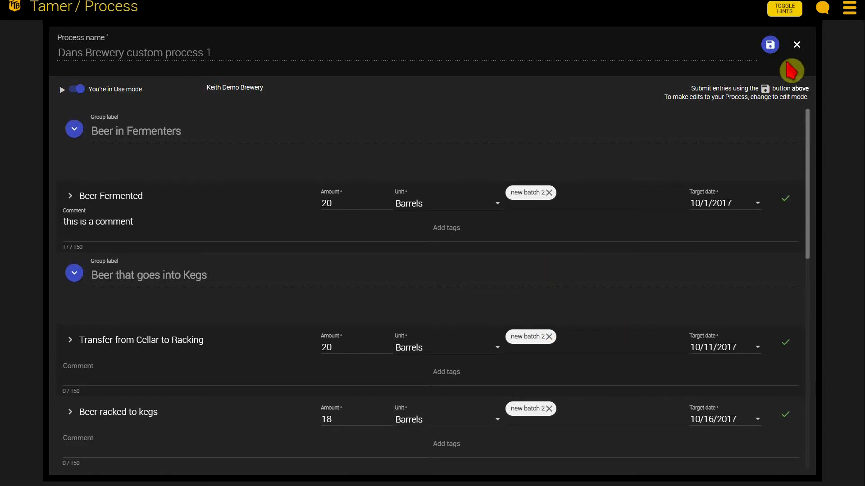
left_click(771, 48)
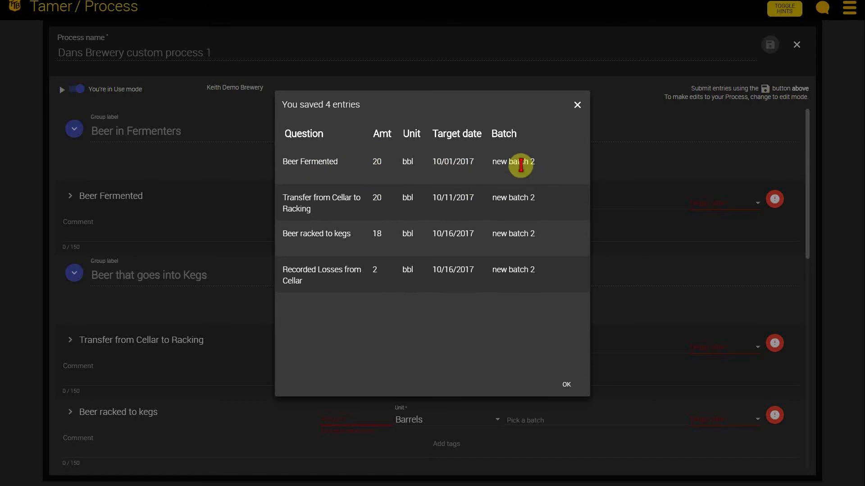
left_click_drag(519, 162, 501, 162)
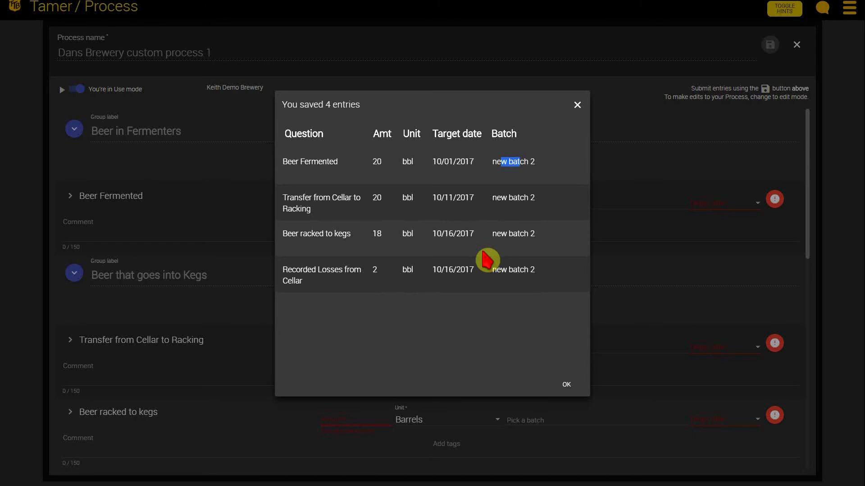
left_click(566, 385)
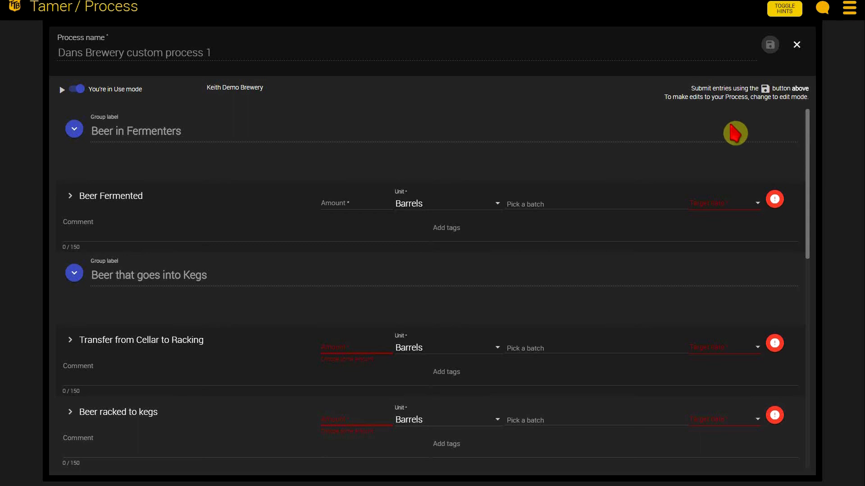
Step: Close the Process, reopen "Dans Brewery custom process 1" from the saved Processes, and close it again
left_click(800, 50)
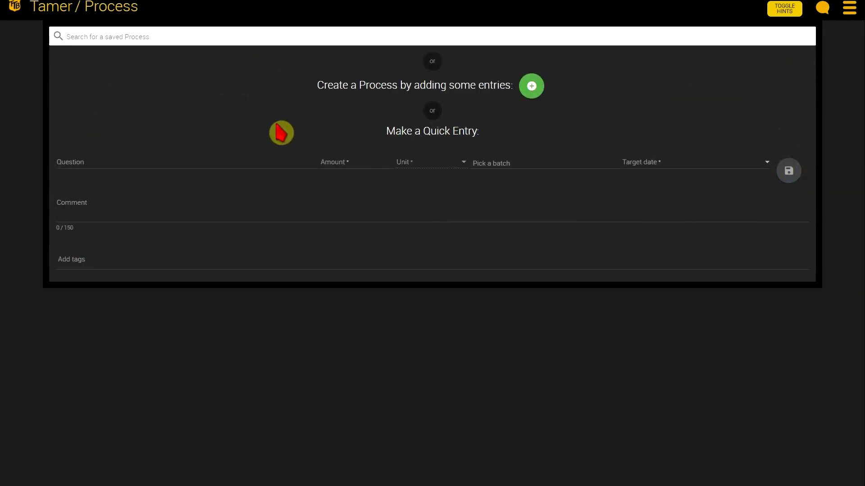
left_click(261, 40)
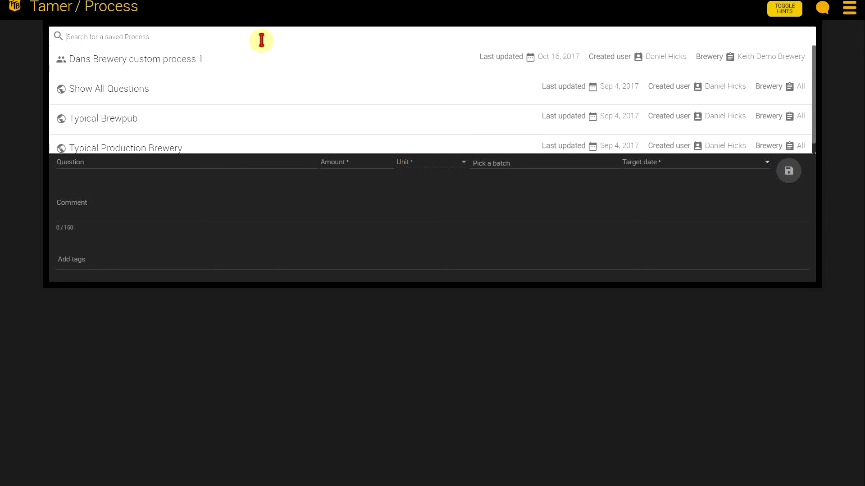
left_click(132, 74)
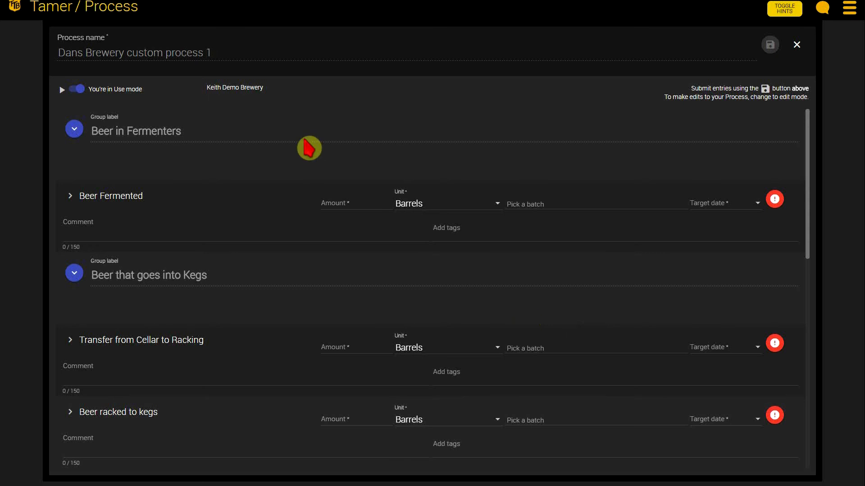
left_click(796, 45)
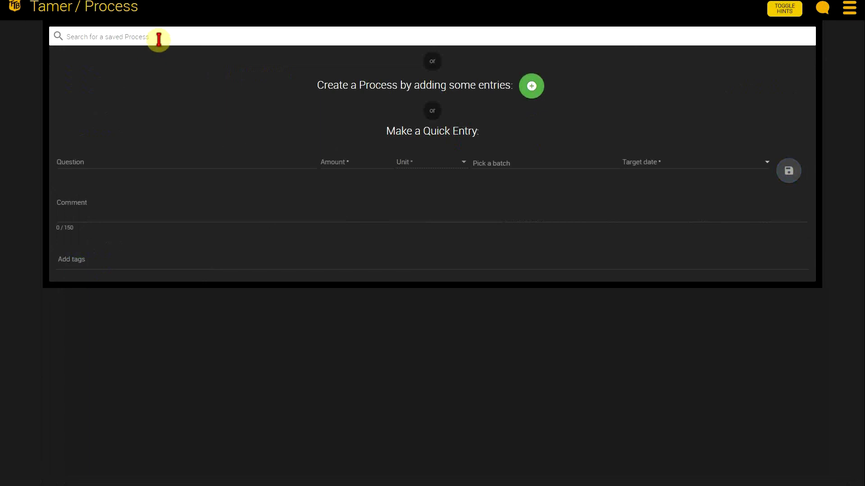
Step: Look through the list of saved Processes and open the shared template "Show All Questions"
left_click(161, 38)
scroll(207, 77, "down", 1)
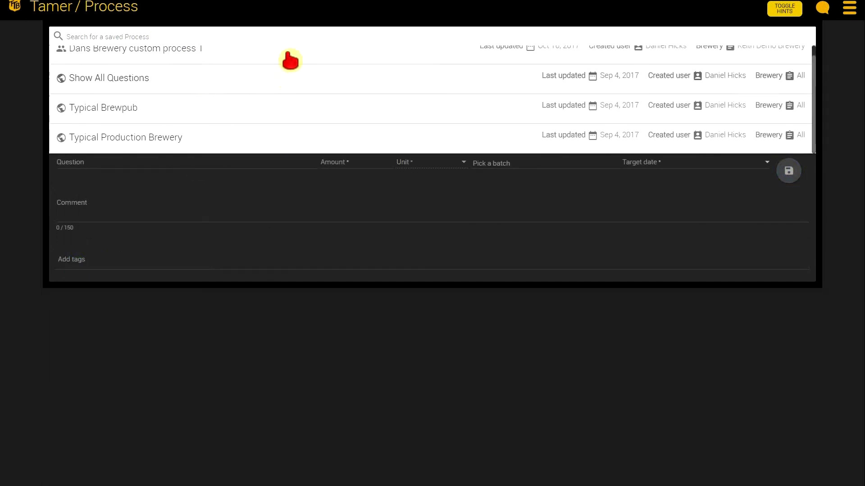
scroll(297, 110, "up", 1)
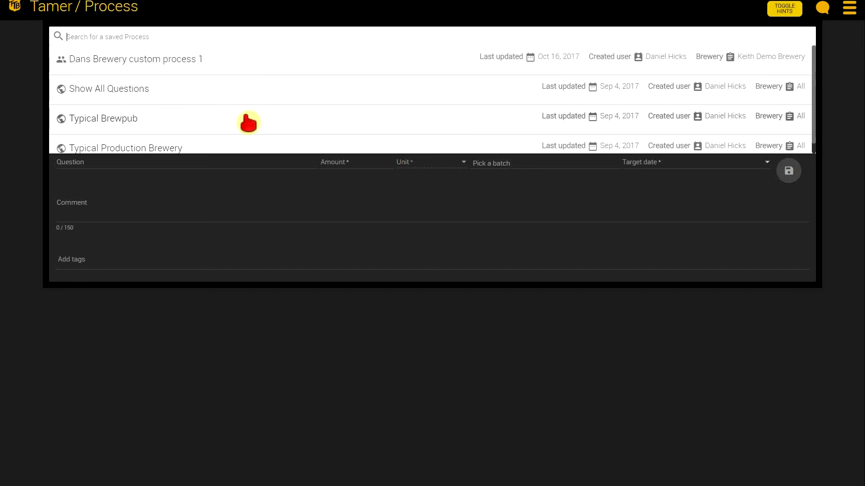
scroll(249, 122, "down", 1)
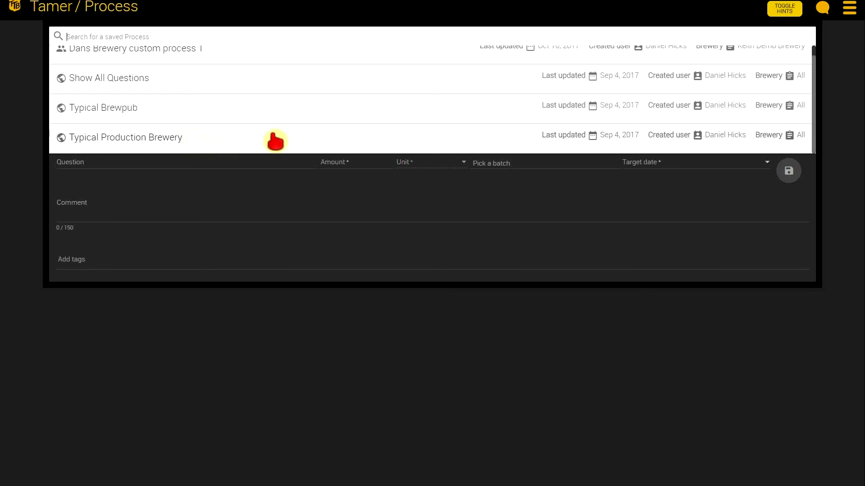
left_click(127, 81)
Step: Examine the groups and entries of the Show All Questions template, including Beer Production and Materials Used, and close it
scroll(397, 303, "down", 1)
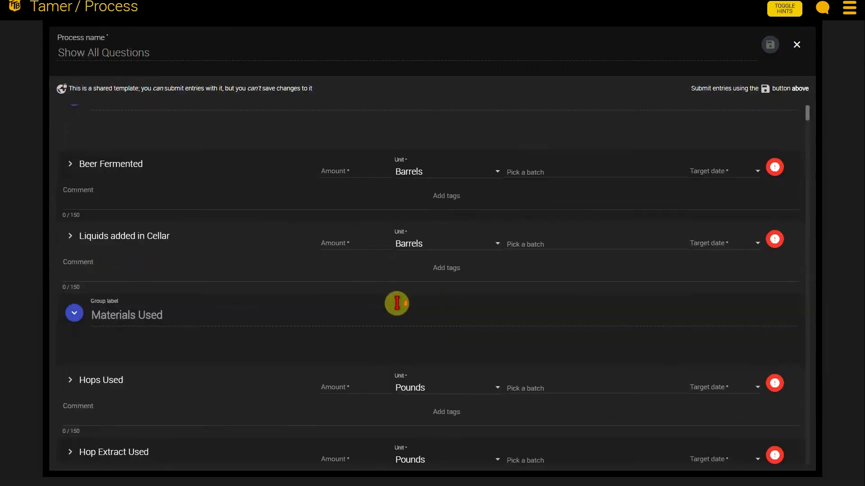
scroll(397, 303, "down", 20)
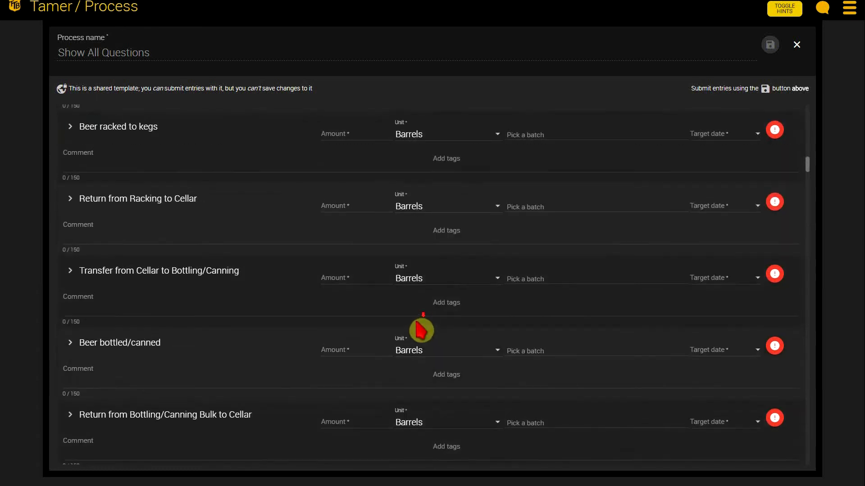
scroll(455, 336, "down", 2)
scroll(489, 336, "up", 20)
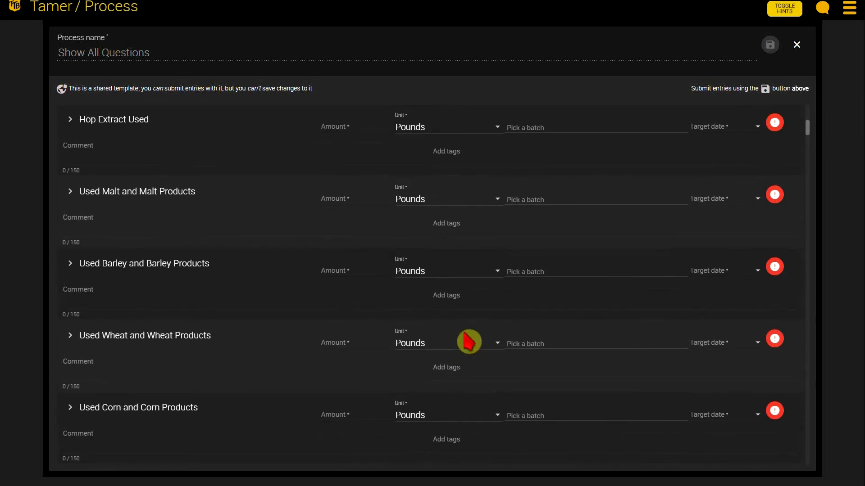
scroll(469, 340, "up", 6)
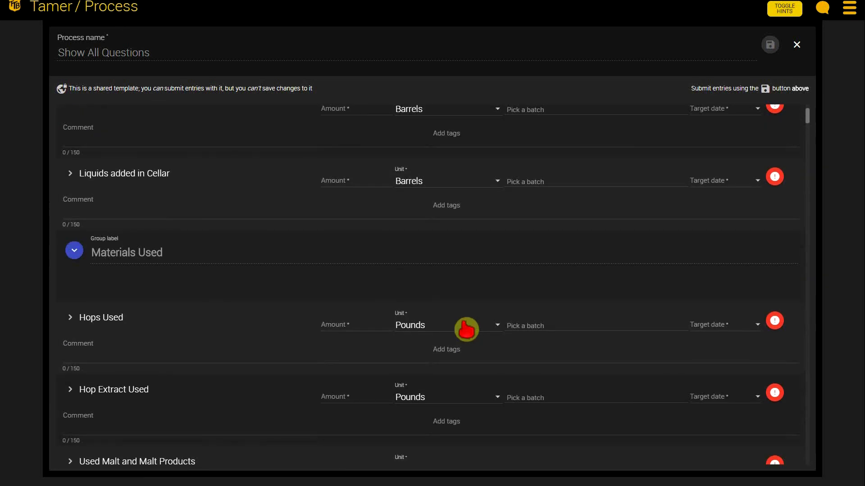
scroll(542, 344, "up", 2)
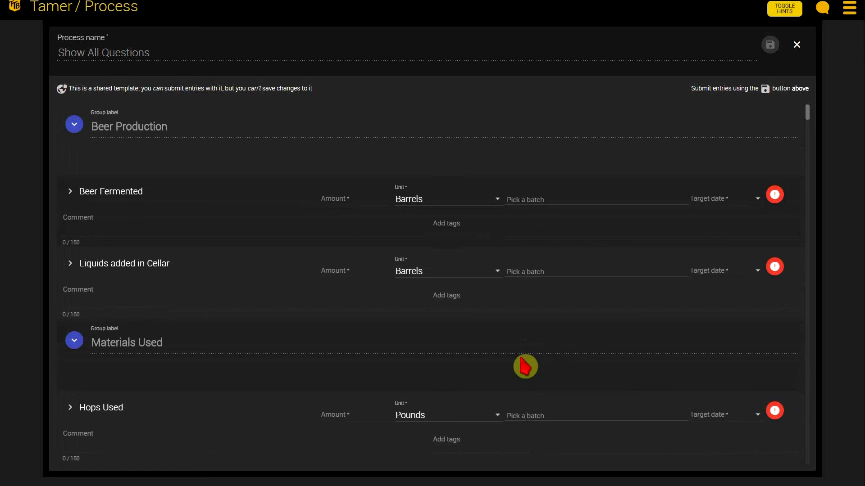
scroll(447, 337, "down", 7)
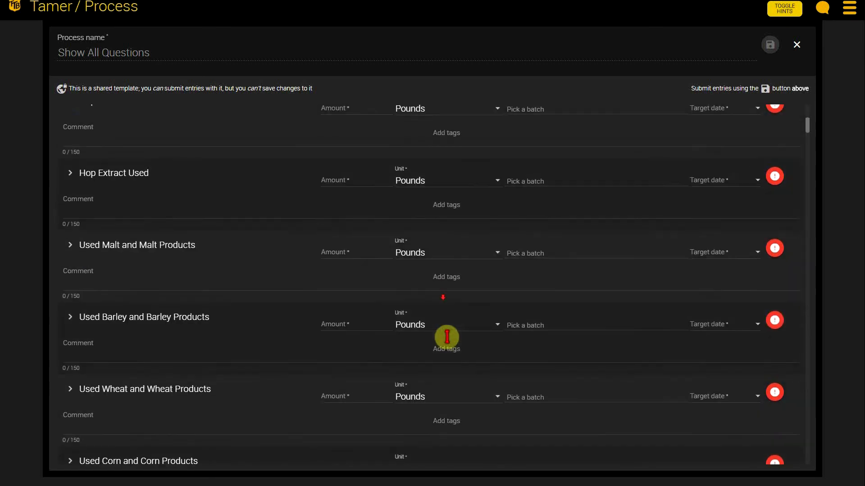
scroll(447, 337, "down", 13)
scroll(453, 356, "up", 5)
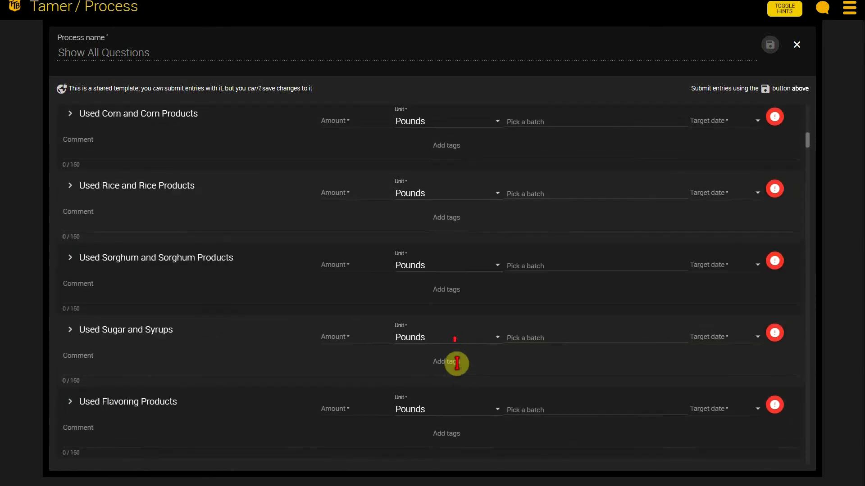
scroll(451, 361, "up", 14)
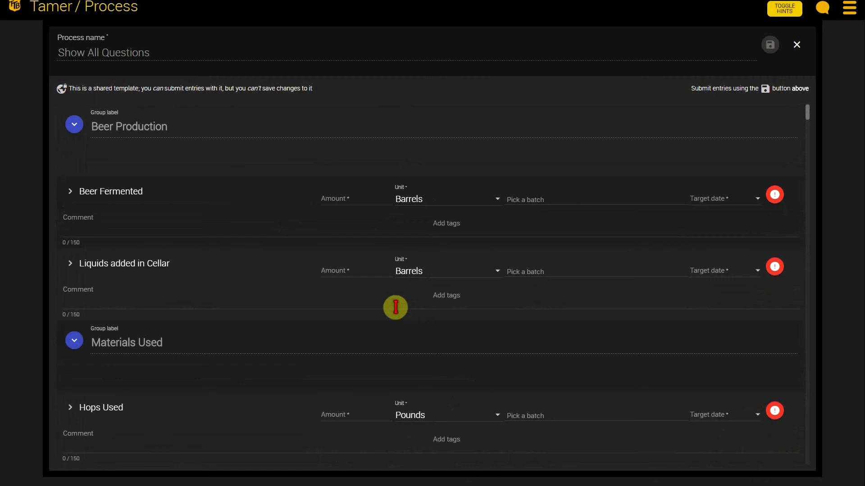
left_click(797, 44)
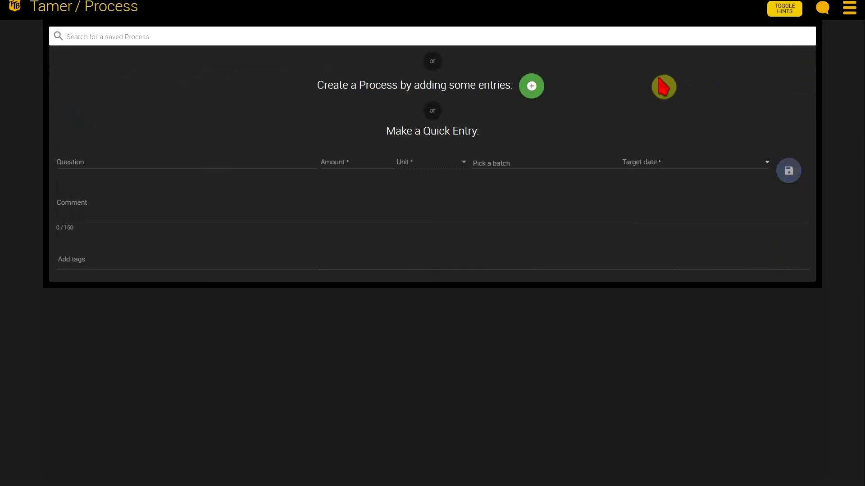
Step: Open the shared template "Typical Brewpub", examine its groups and entries, including Ingredients used, Losses and Beer Removals & Sales, and close it
left_click(141, 36)
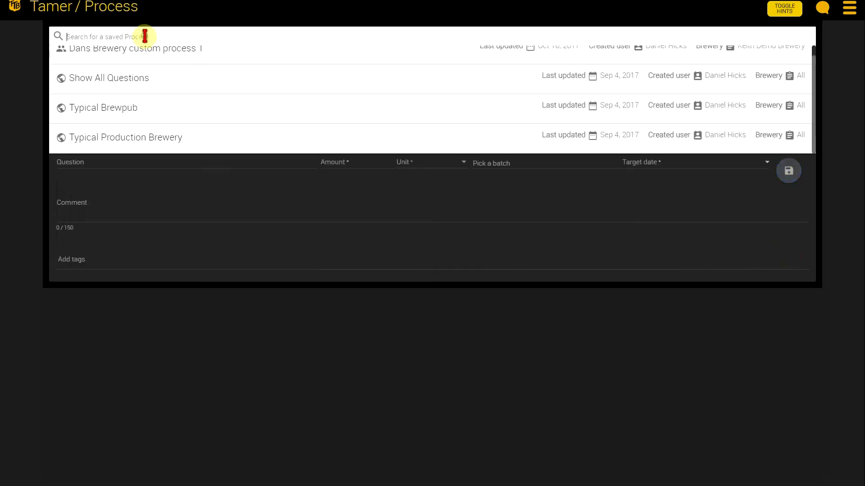
left_click(135, 110)
scroll(266, 248, "down", 4)
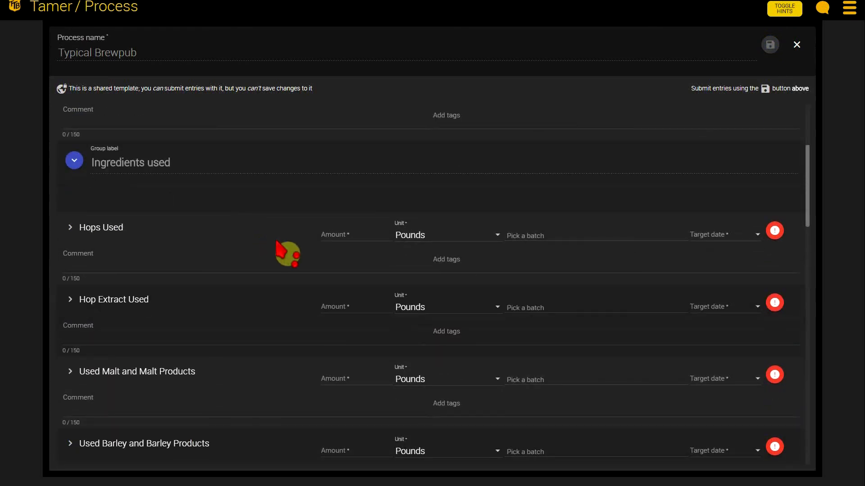
scroll(275, 252, "down", 1)
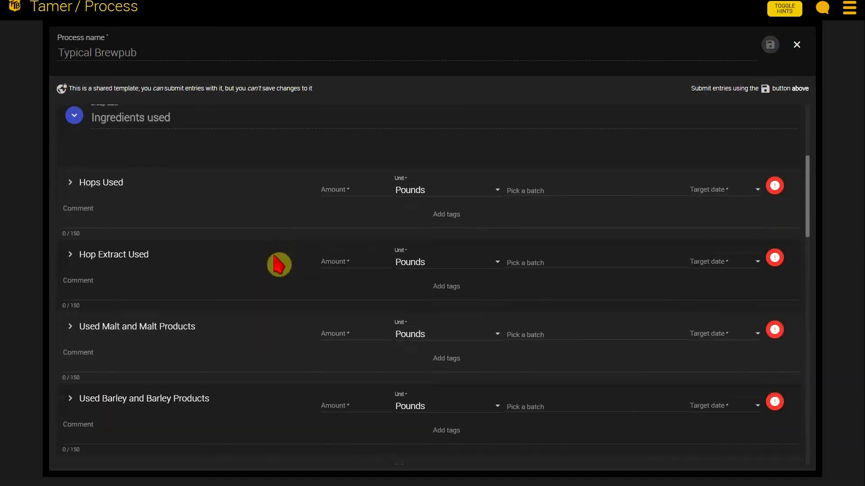
scroll(280, 261, "down", 4)
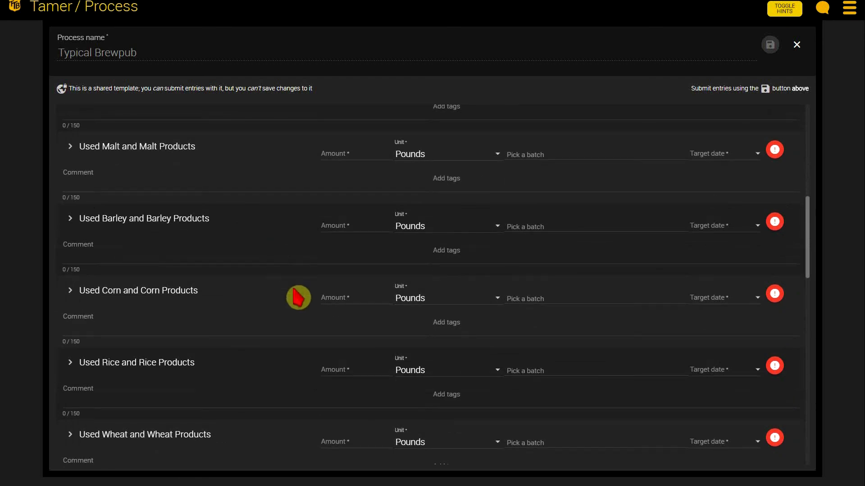
scroll(293, 289, "down", 8)
scroll(298, 296, "down", 7)
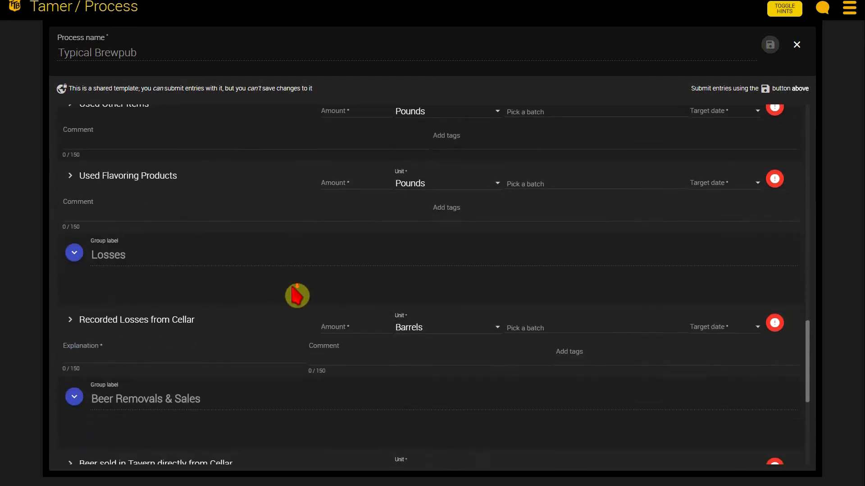
scroll(350, 305, "down", 2)
scroll(336, 293, "up", 4)
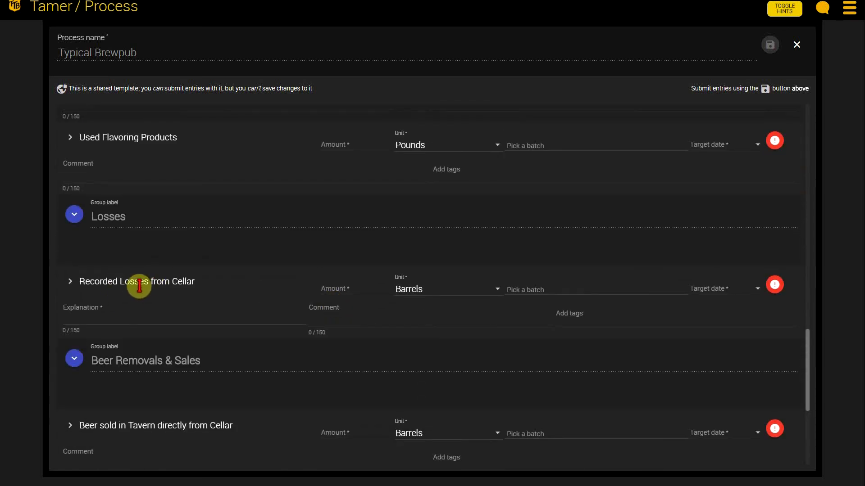
scroll(542, 244, "up", 8)
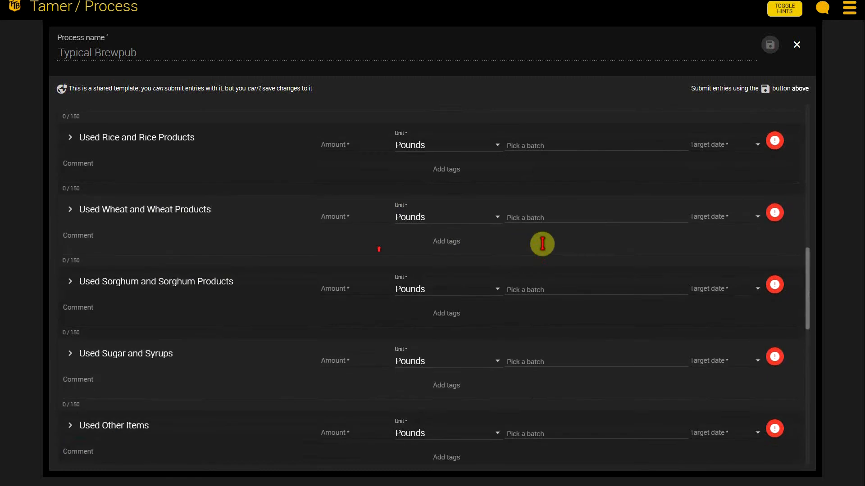
scroll(543, 244, "up", 10)
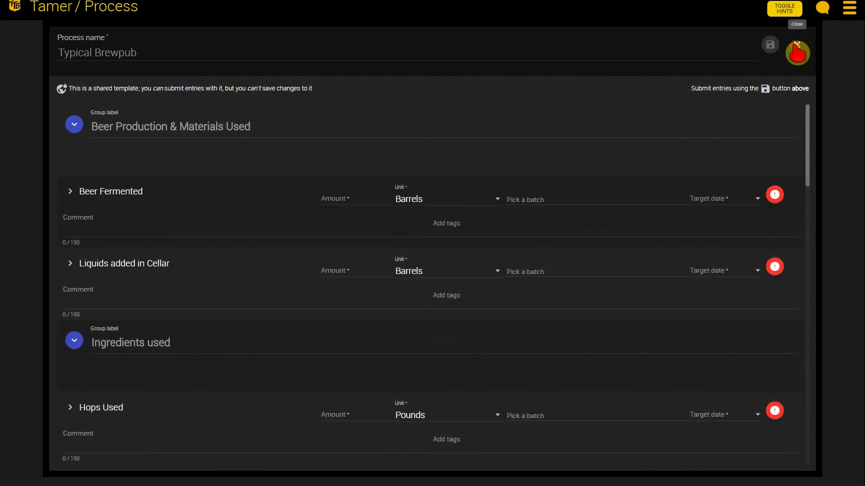
left_click(797, 52)
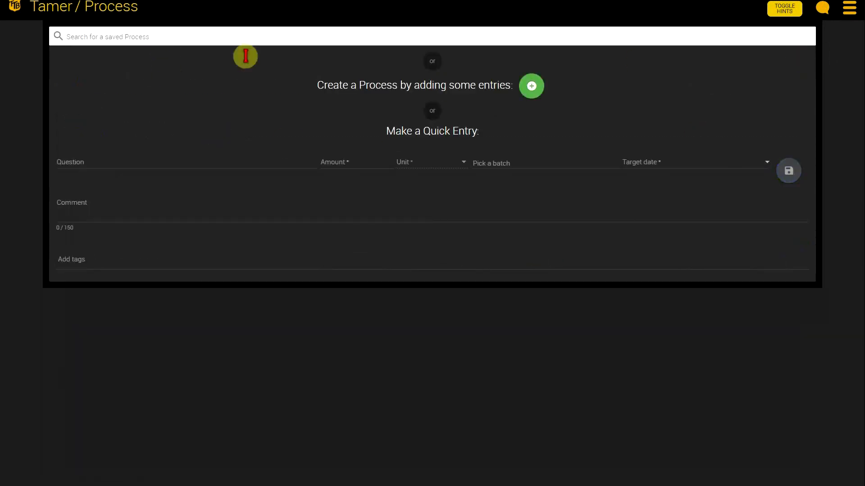
Step: Open "Dans Brewery custom process 1" and fill in its Beer Fermented entry with 20 barrels, batch "new batch 2" and target date 10/16/2017
left_click(419, 32)
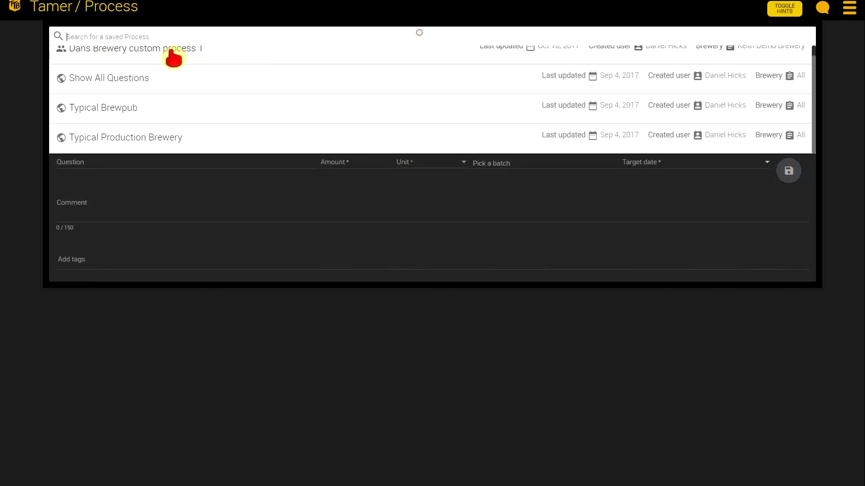
left_click(172, 50)
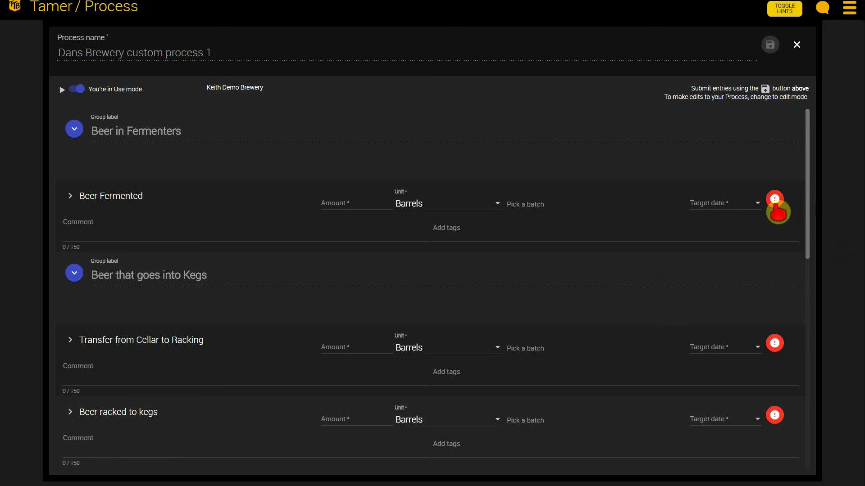
left_click(335, 201)
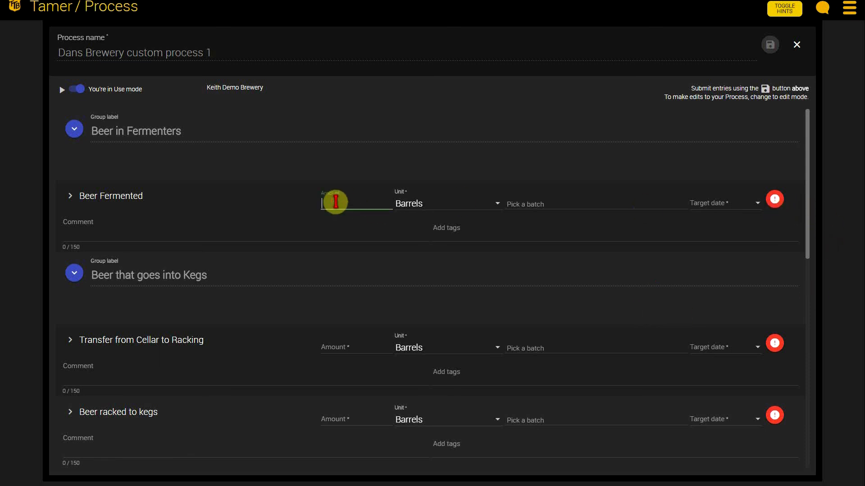
left_click(373, 164)
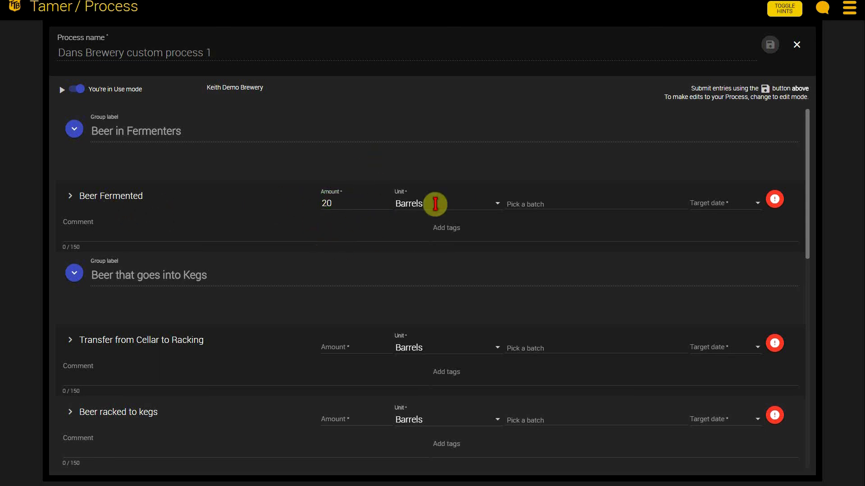
left_click(584, 205)
left_click(541, 247)
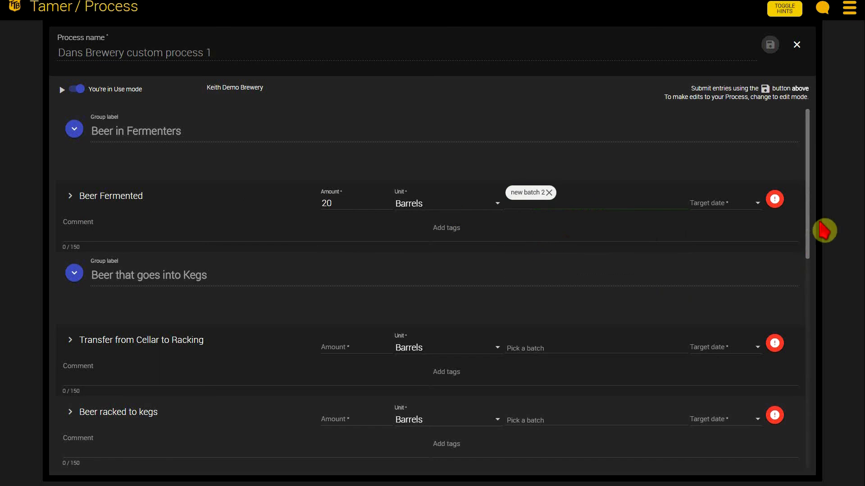
left_click(725, 204)
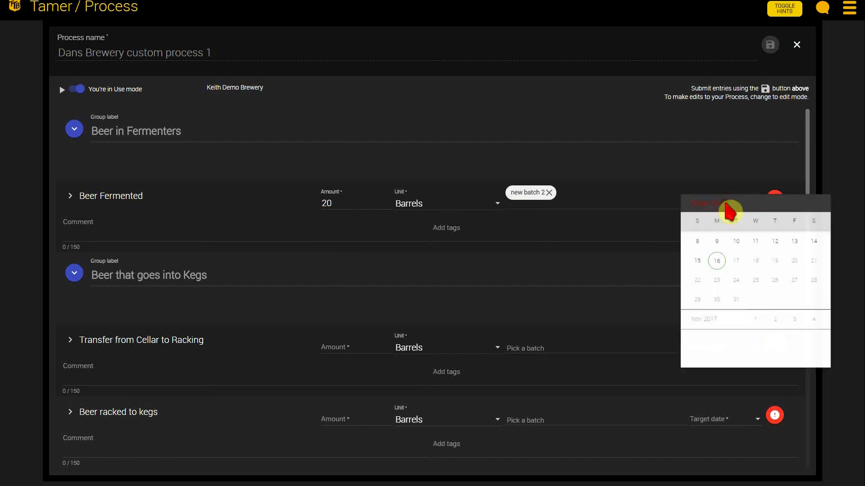
left_click(719, 299)
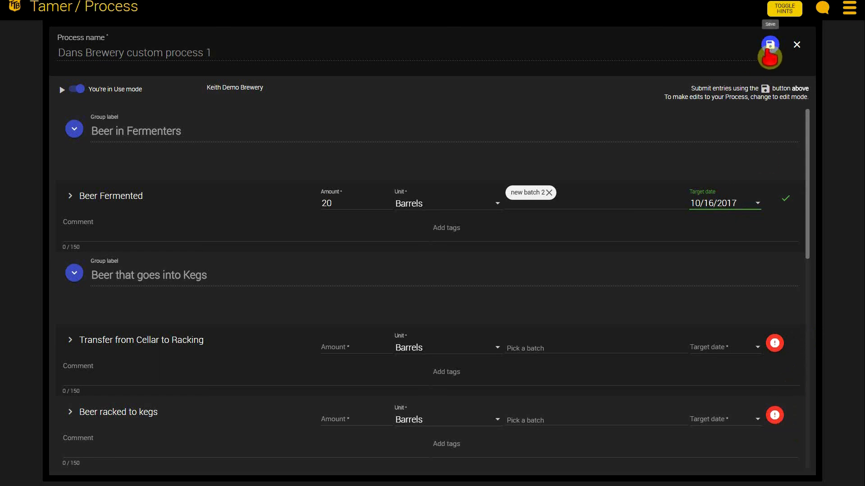
Step: In edit mode, move "Transfer from Cellar to Racking" up into the Beer in Fermenters group, save the Process, and return to use mode
left_click(77, 88)
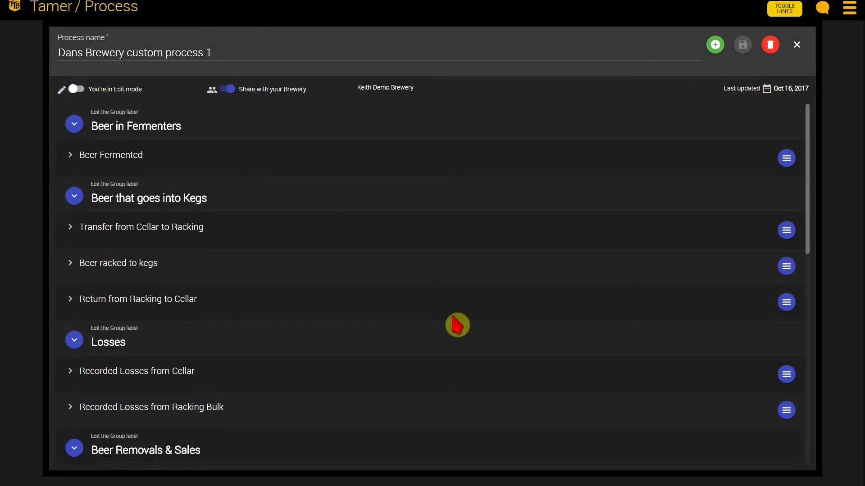
scroll(495, 325, "down", 3)
scroll(496, 338, "up", 3)
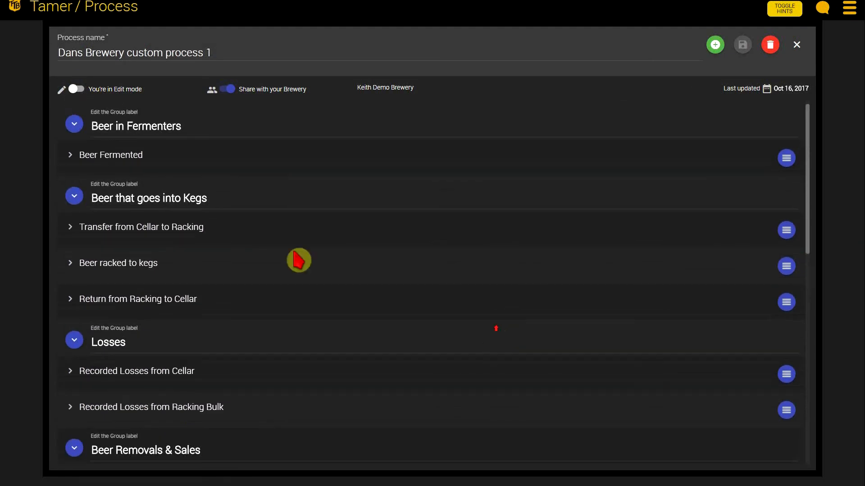
left_click(788, 232)
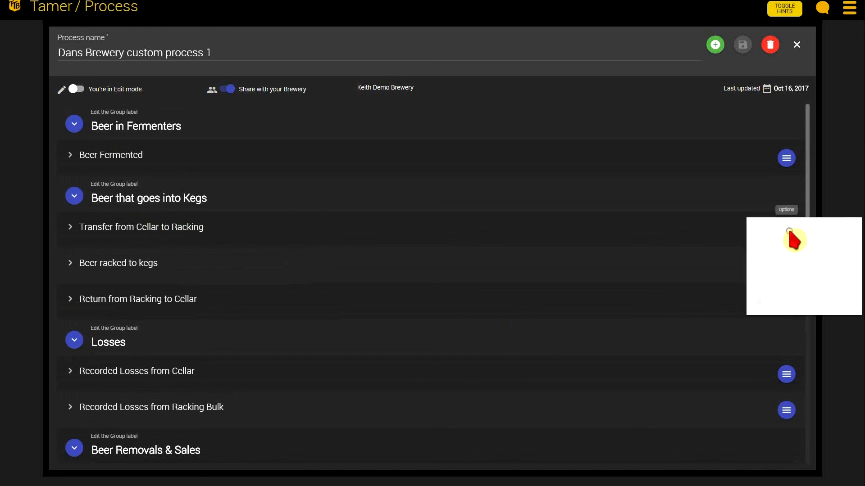
left_click(792, 260)
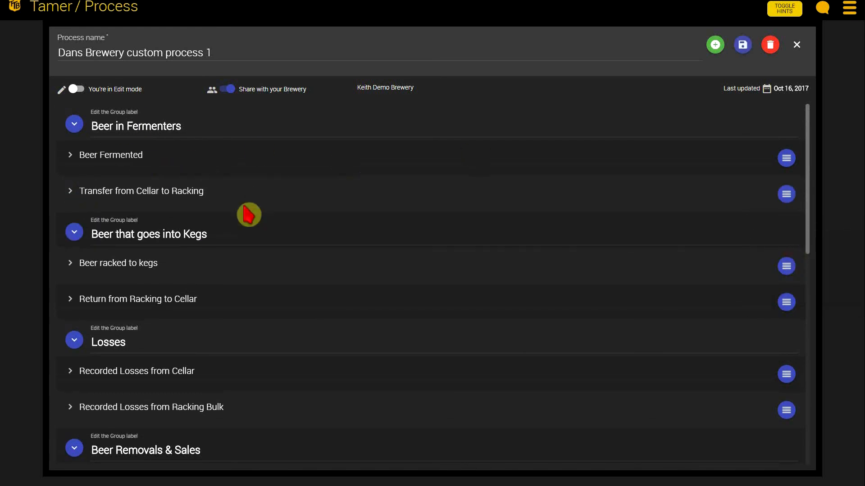
left_click(742, 49)
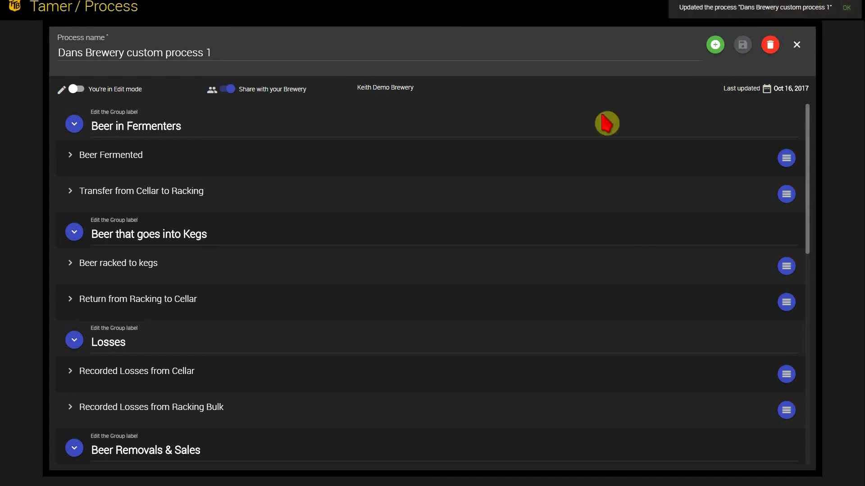
left_click(75, 89)
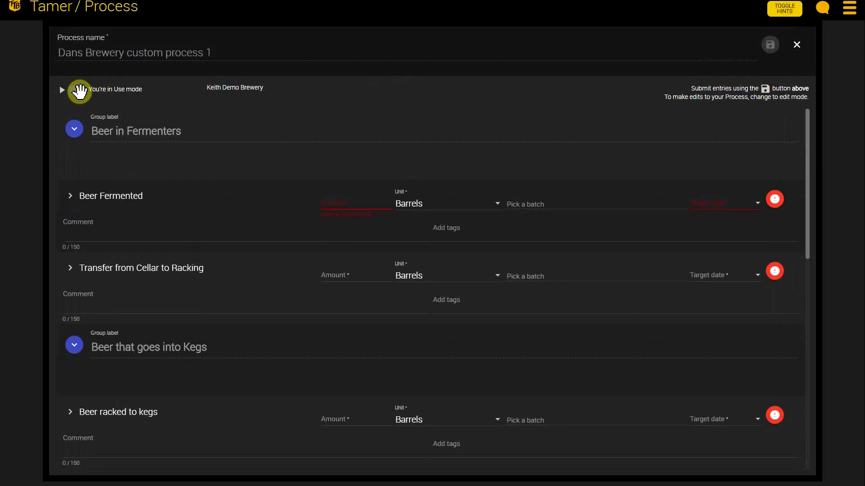
Step: Switch back to edit mode, add the "Liquids added in Cellar" entry to the Process, and remove it again
left_click(78, 89)
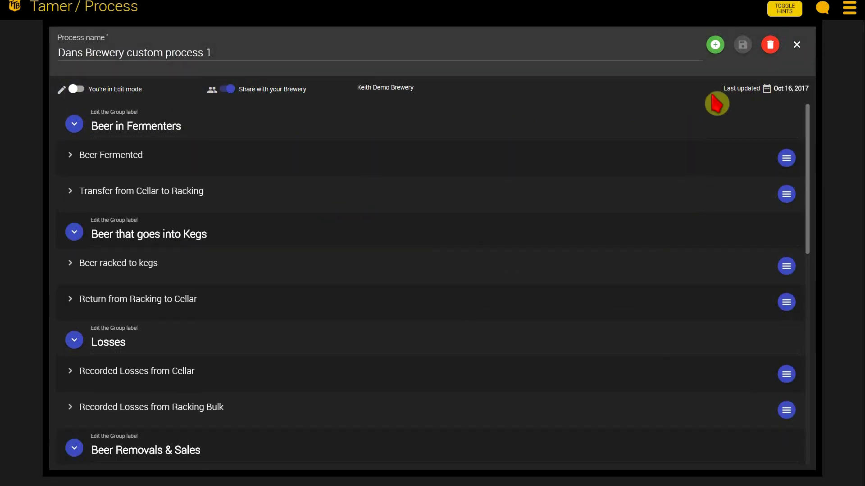
left_click(716, 46)
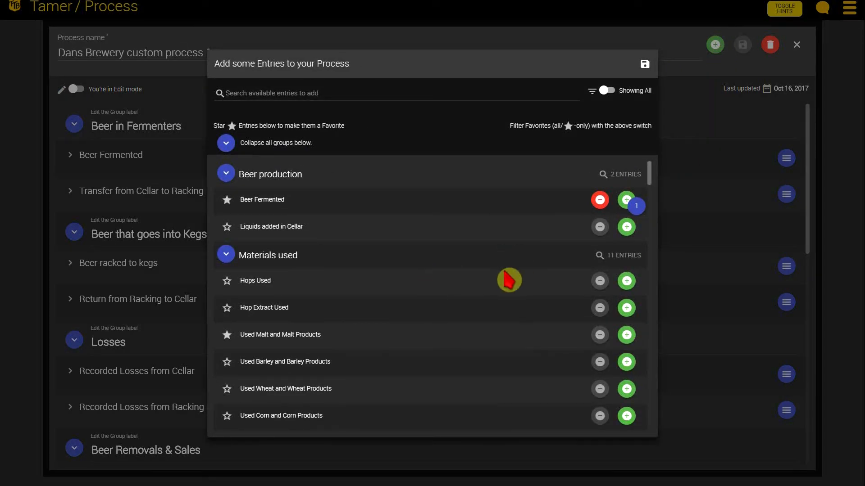
left_click(626, 226)
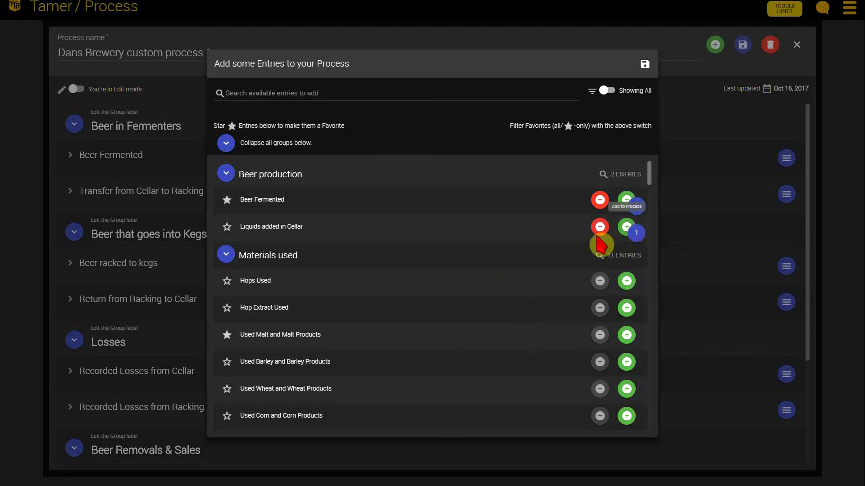
left_click(645, 64)
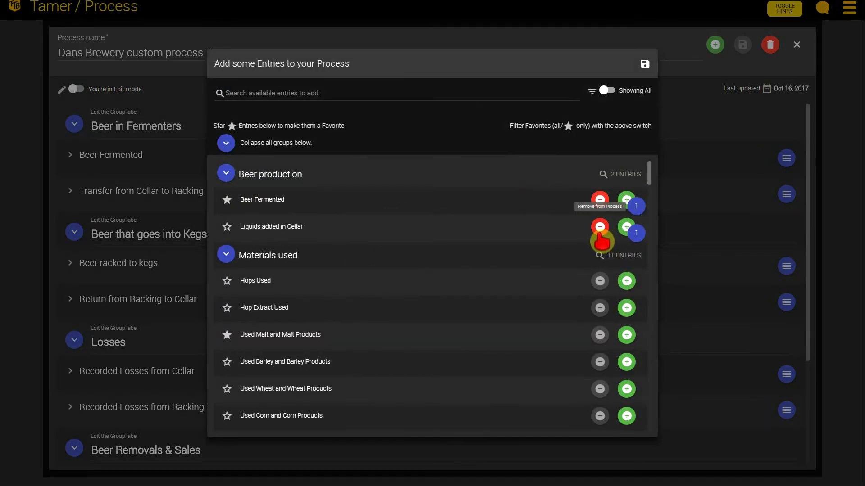
left_click(599, 229)
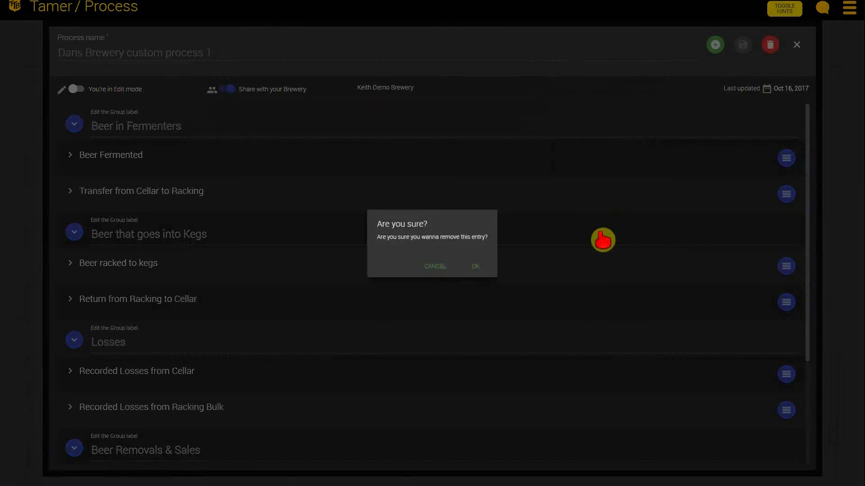
left_click(487, 273)
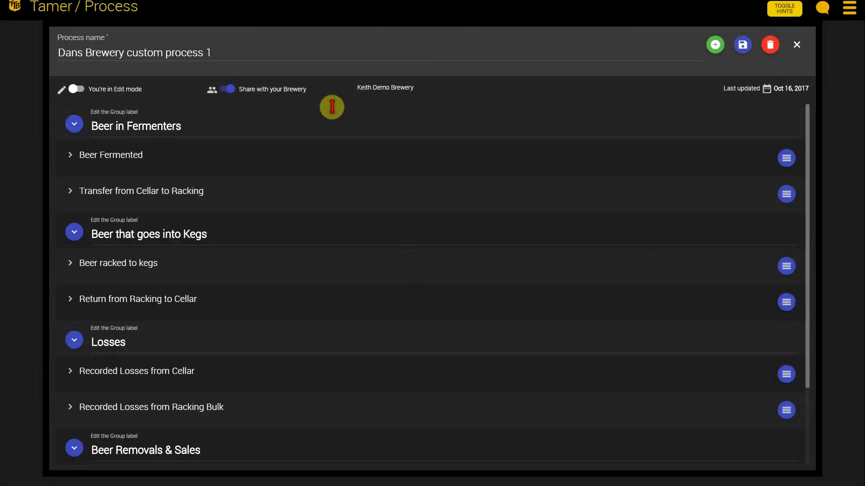
Step: Close the Process without saving and start a new one with five Beer Fermented, several Hops Used and two Hop Extract Used entries
left_click(797, 45)
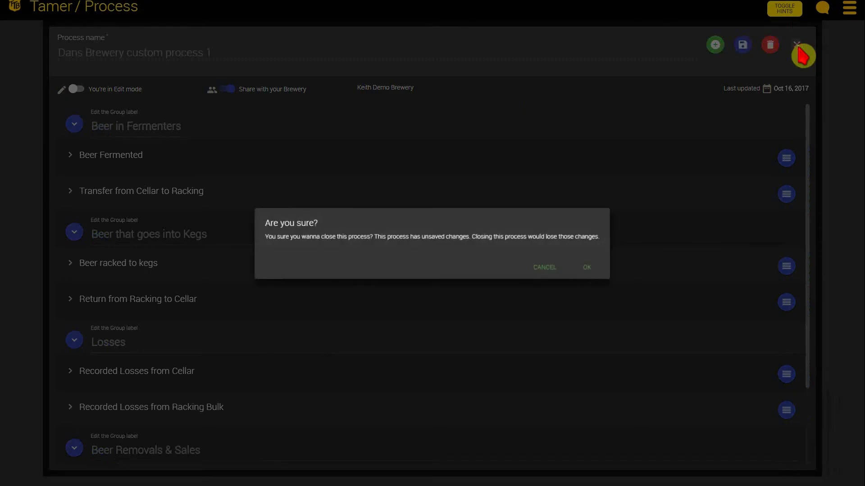
left_click(558, 264)
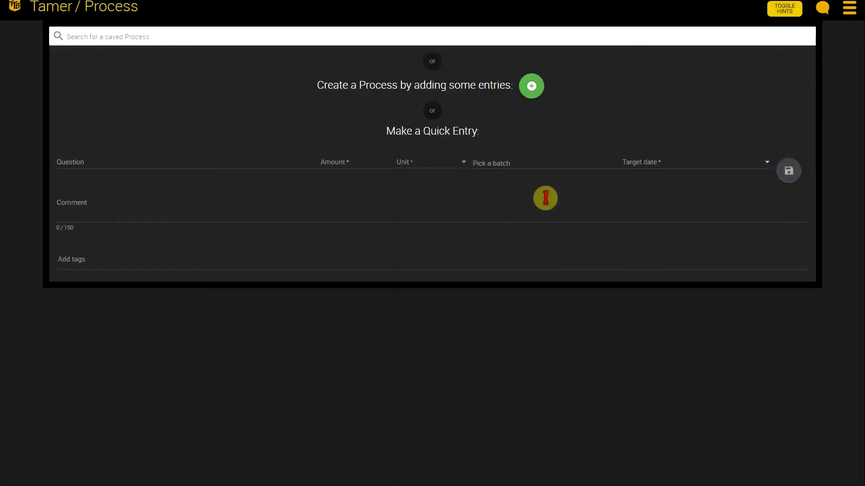
left_click(532, 87)
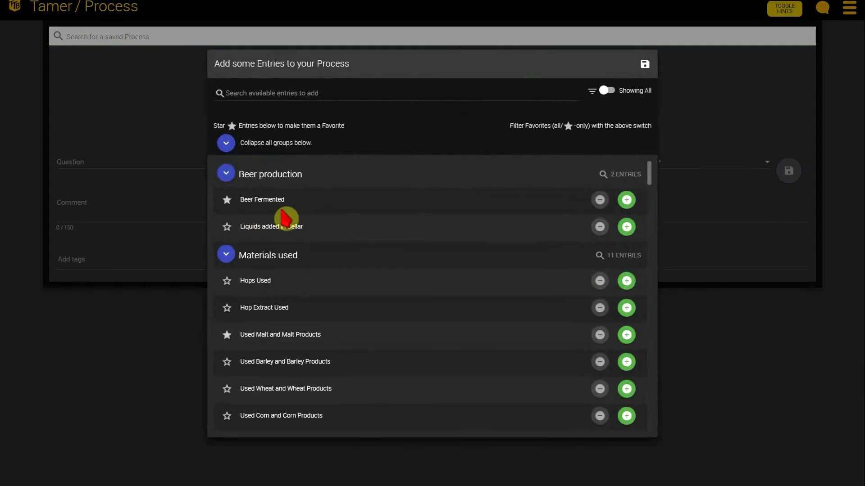
left_click(627, 200)
left_click(626, 200)
left_click(626, 201)
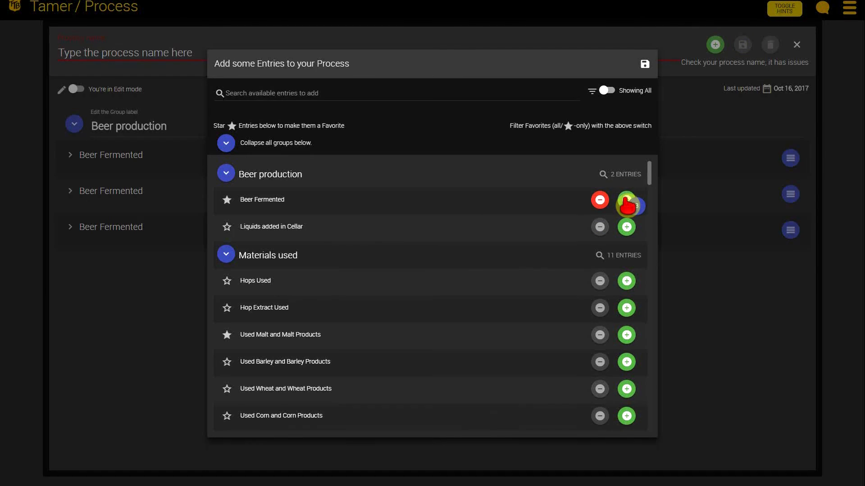
left_click(627, 201)
left_click(626, 202)
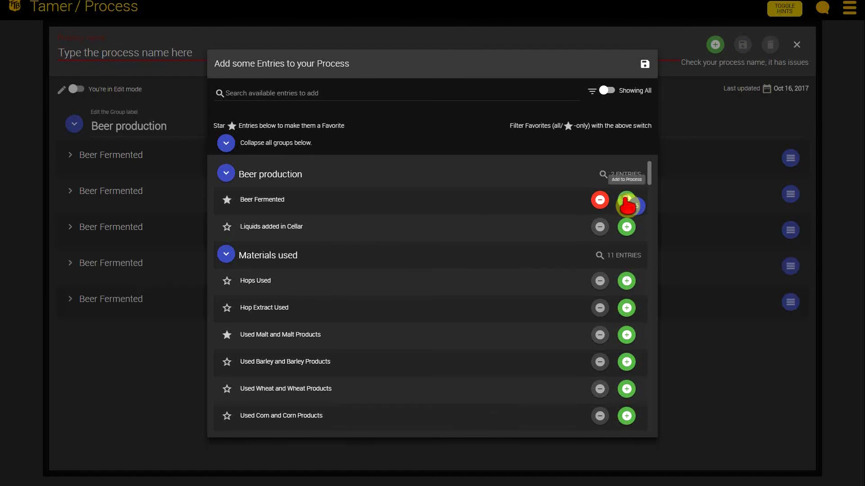
left_click(626, 281)
left_click(625, 284)
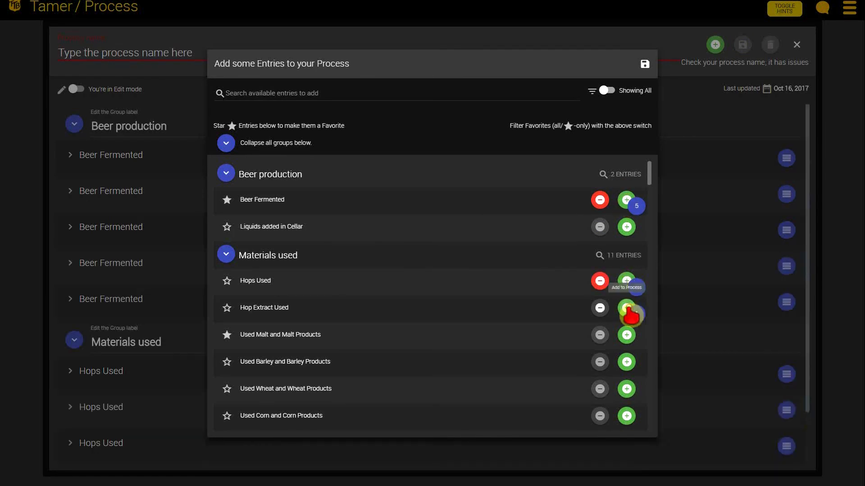
left_click(626, 308)
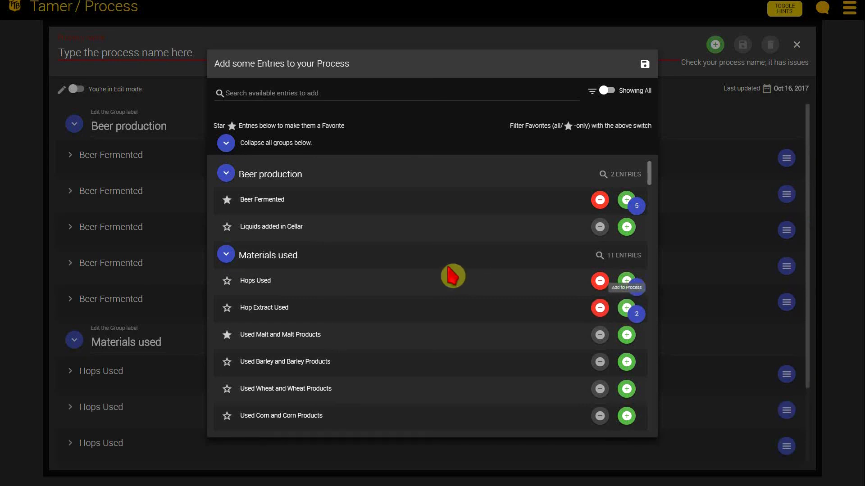
Step: Accept the chosen entries for the new Process and switch it from edit mode to use mode
left_click(645, 65)
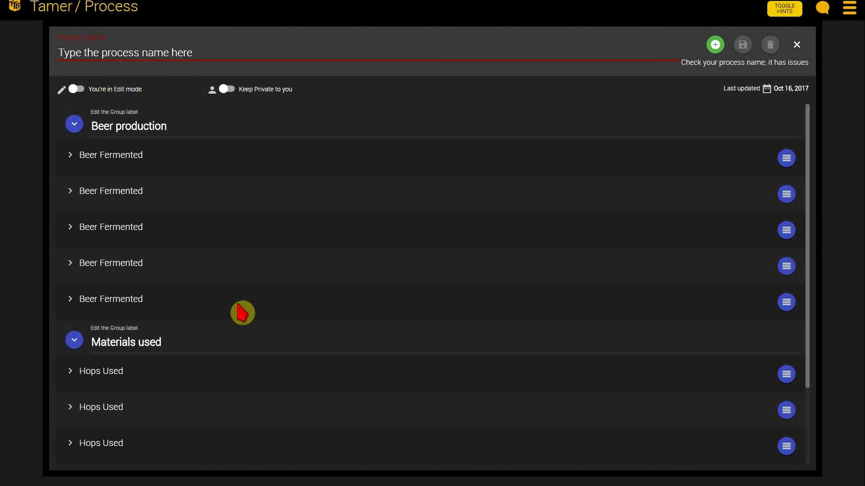
left_click(75, 89)
scroll(261, 222, "down", 1)
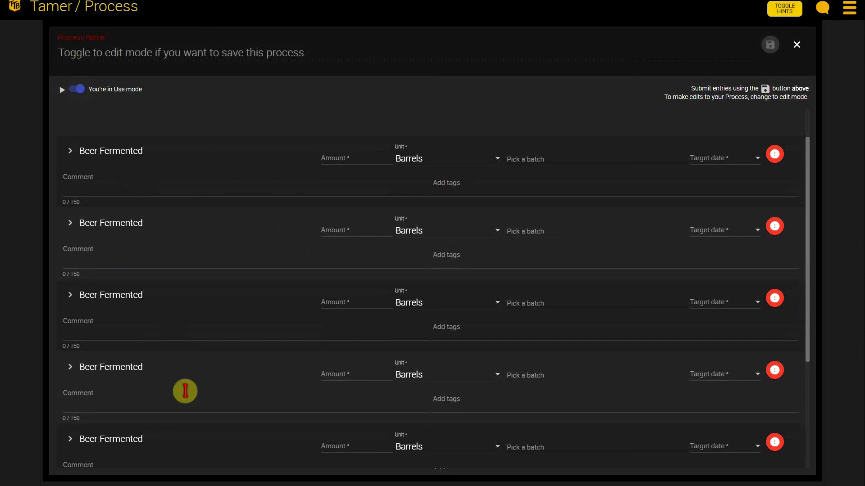
scroll(543, 162, "up", 2)
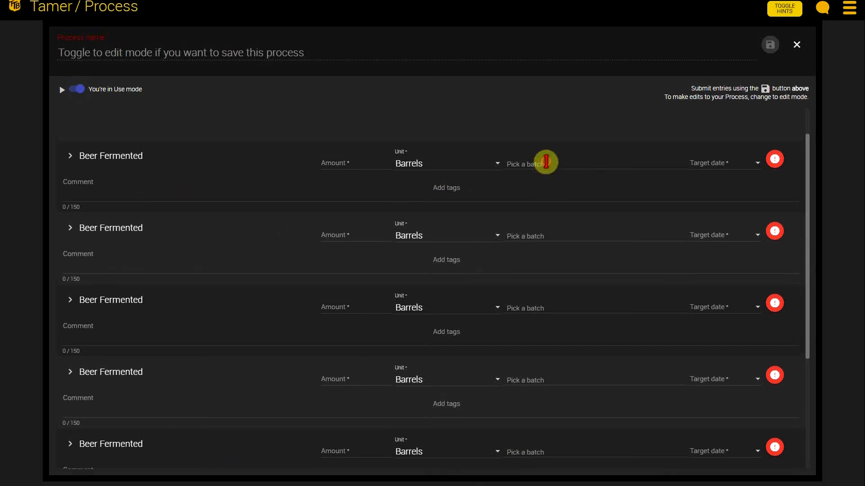
Step: Assign the batches "new batch", "new batch 2" and "test 1" to the first three Beer Fermented entries
left_click(553, 193)
left_click(548, 207)
left_click(554, 276)
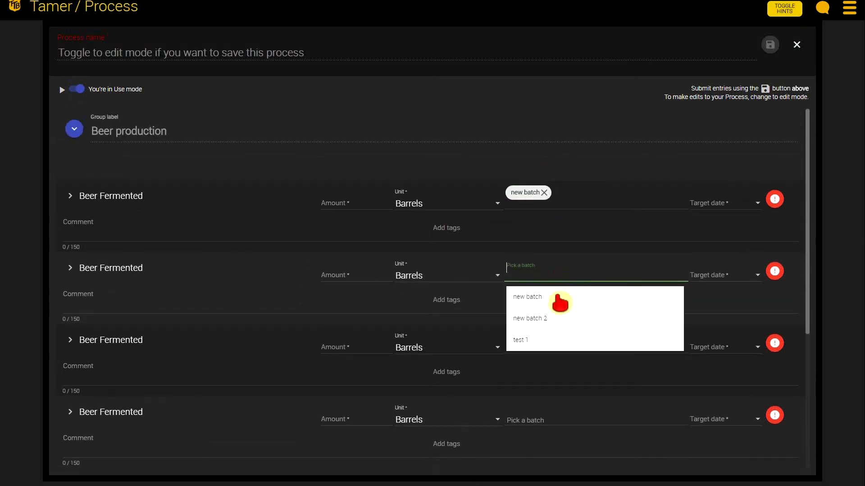
left_click(560, 317)
left_click(560, 347)
left_click(546, 411)
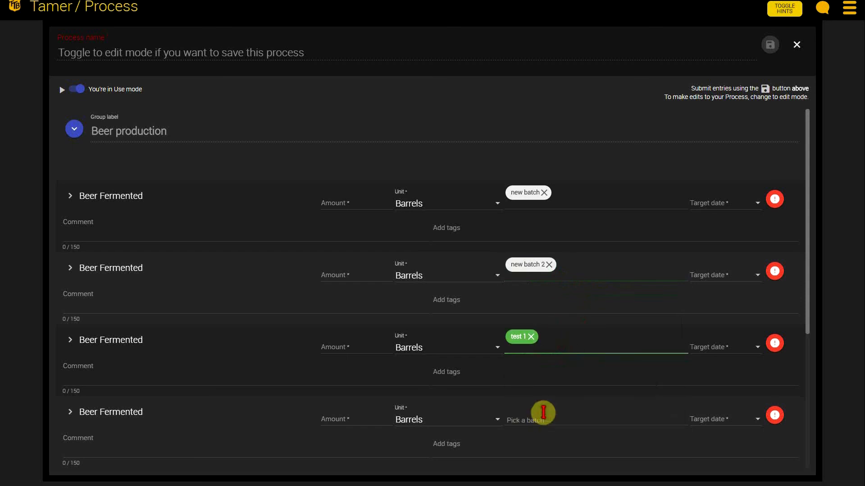
Step: Set the amounts of the first three Beer Fermented entries to 20, 15 and 18 barrels
scroll(601, 385, "down", 2)
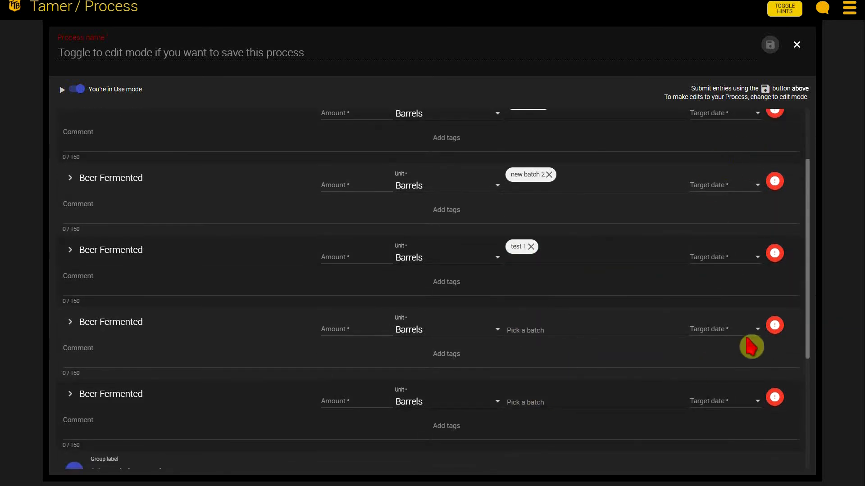
scroll(342, 338, "up", 2)
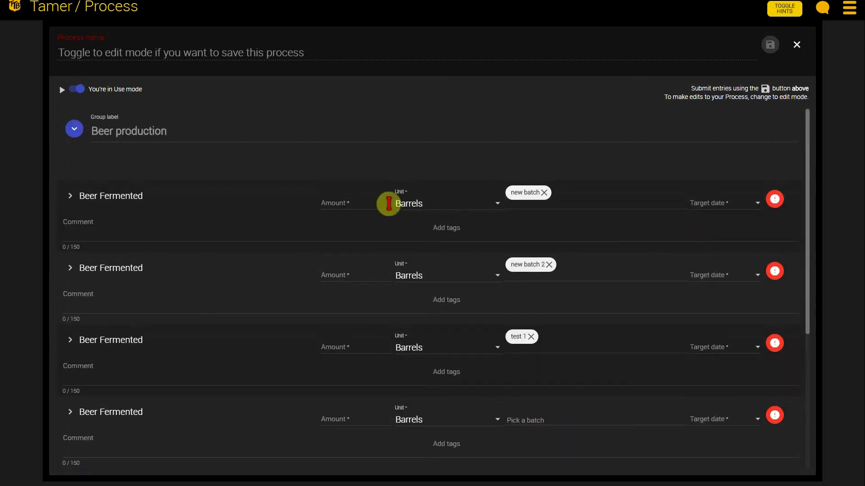
scroll(640, 341, "down", 1)
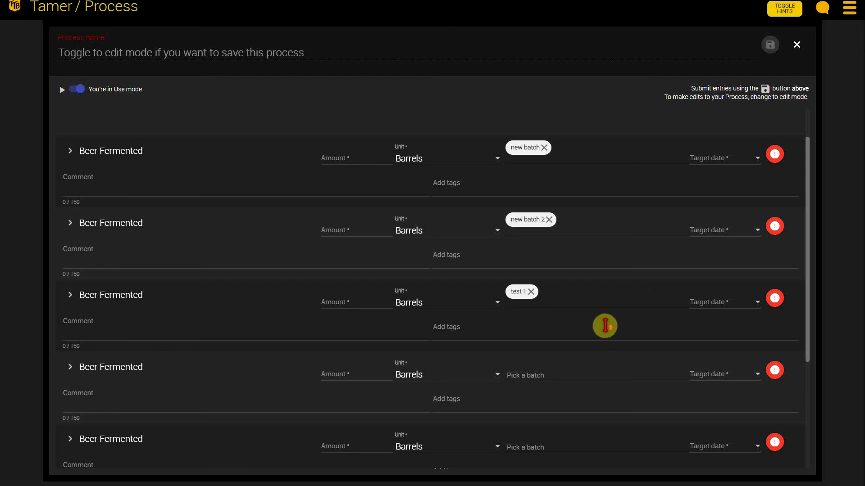
scroll(604, 326, "up", 1)
left_click(339, 205)
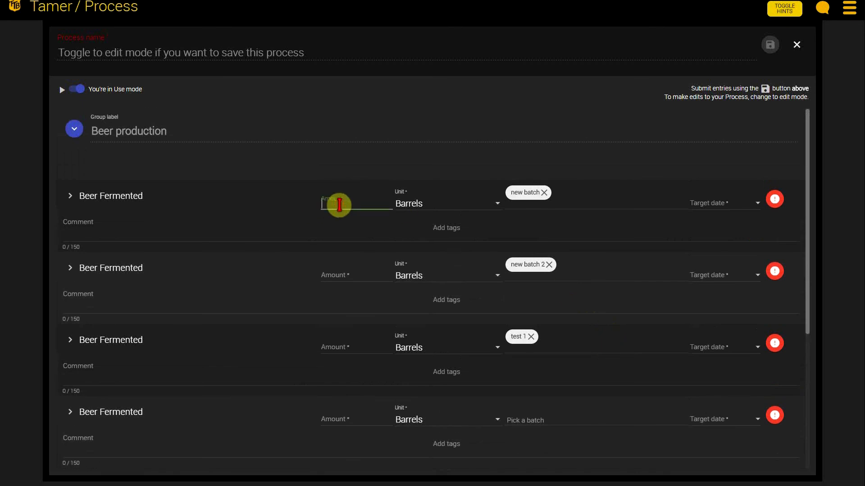
left_click(337, 274)
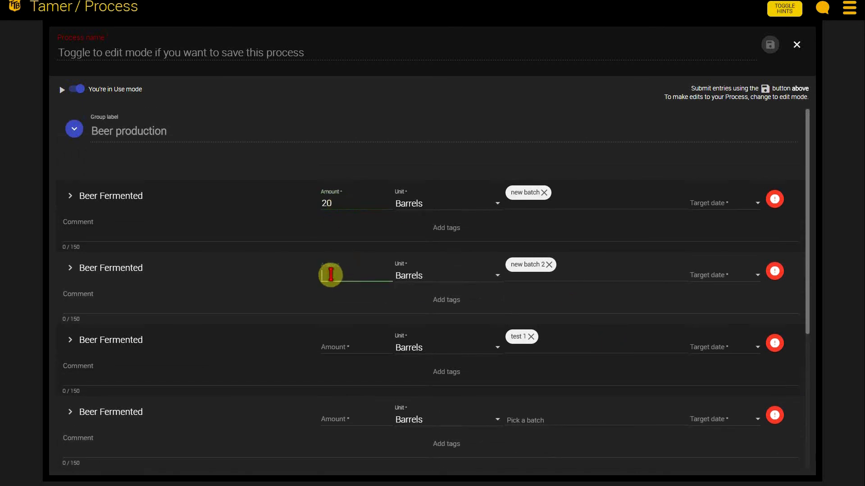
type("15")
left_click(333, 353)
type("18")
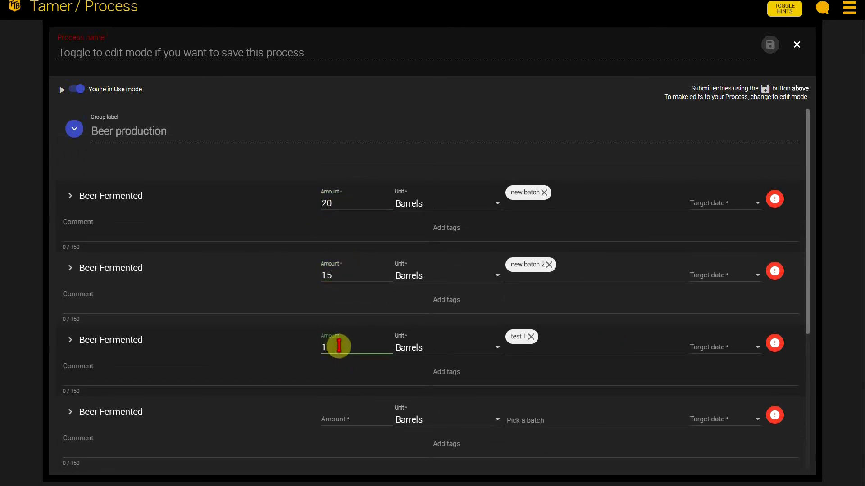
Step: Set the target dates of the first three Beer Fermented entries to 10/2/2017, 10/10/2017 and 10/4/2017
left_click(717, 209)
left_click(717, 259)
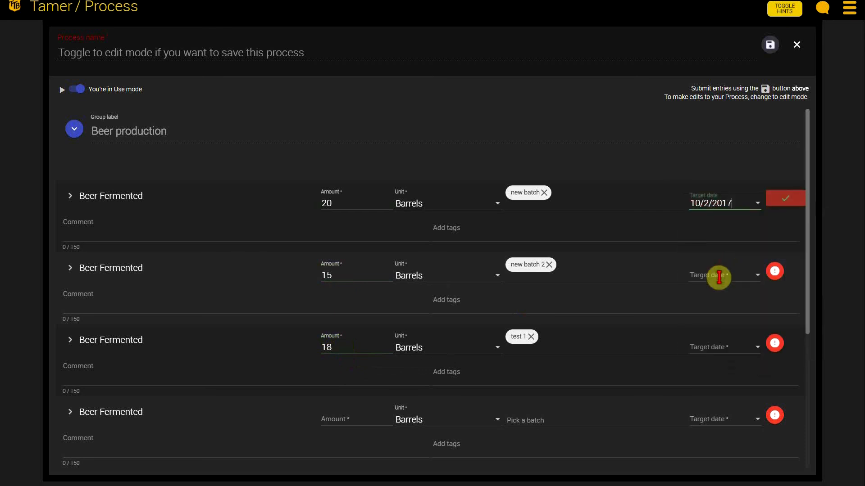
left_click(718, 276)
left_click(742, 351)
left_click(741, 358)
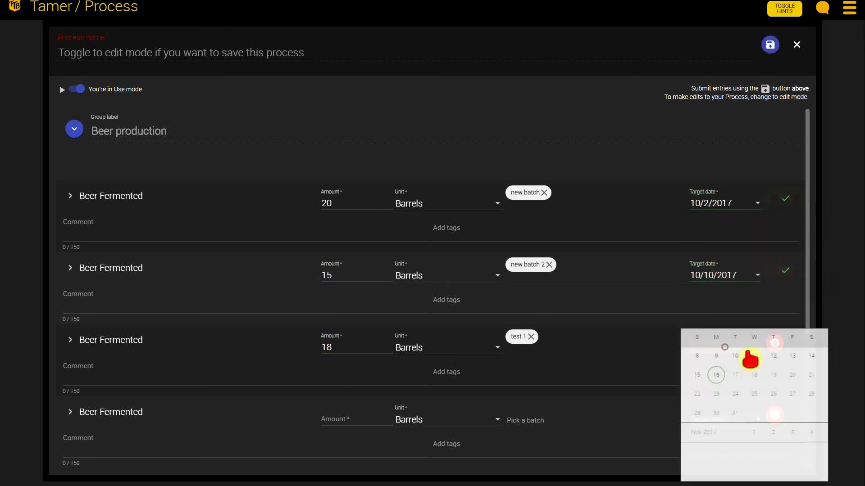
left_click(764, 373)
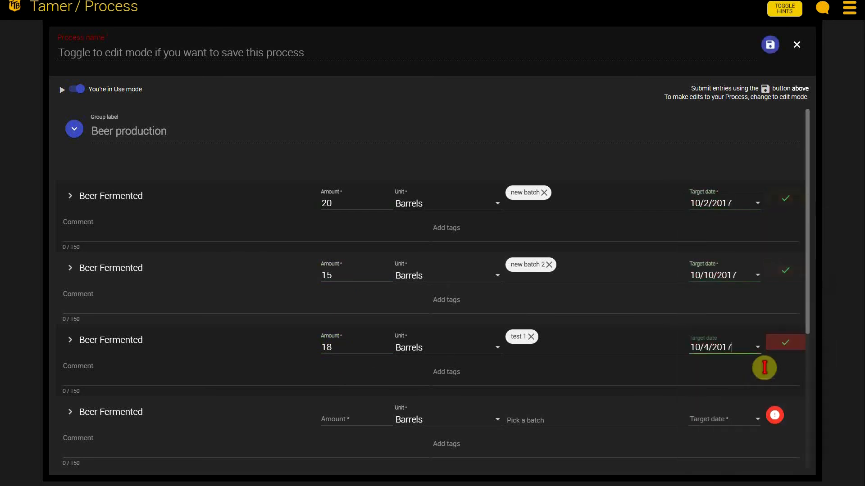
Step: Submit the completed Beer Fermented entries, dismiss the summary, and close the Process without saving it
left_click(770, 45)
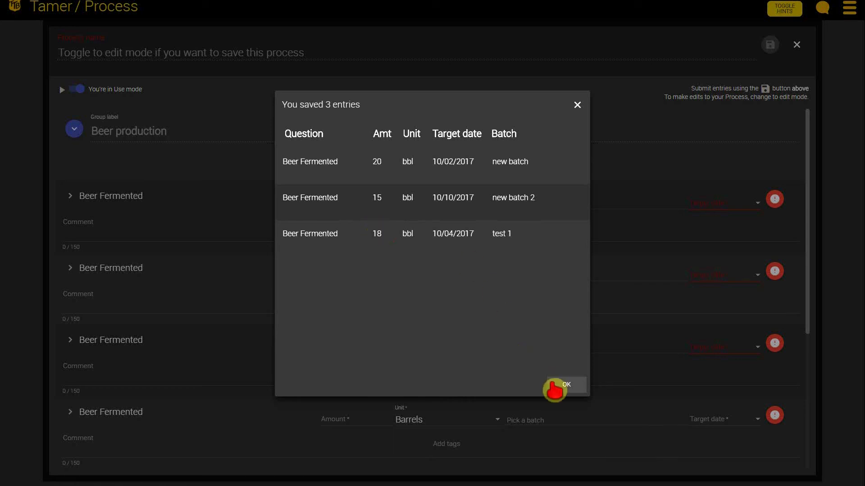
left_click(565, 385)
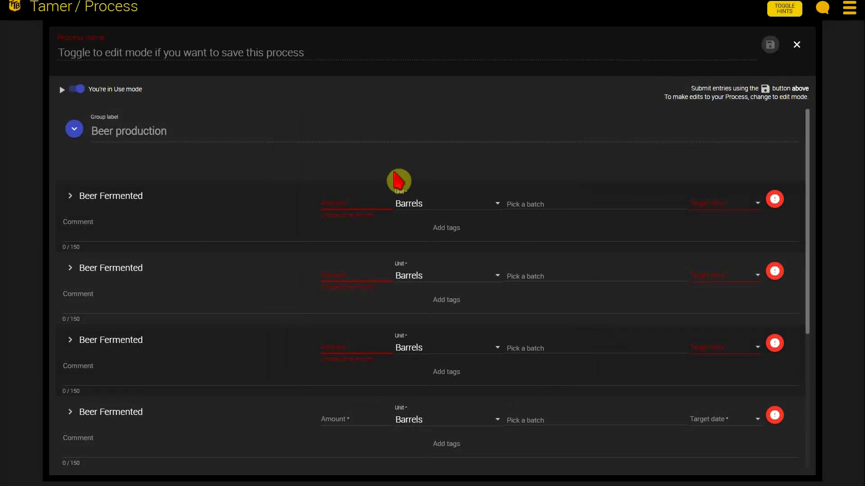
left_click(797, 49)
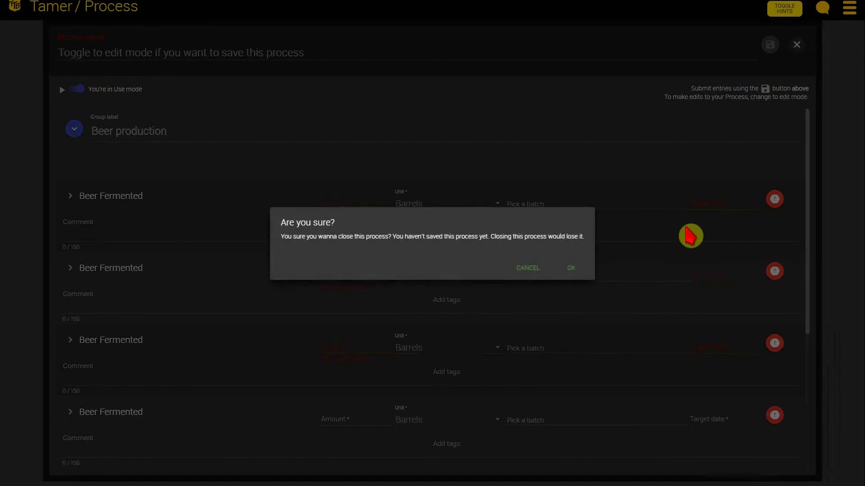
left_click(572, 270)
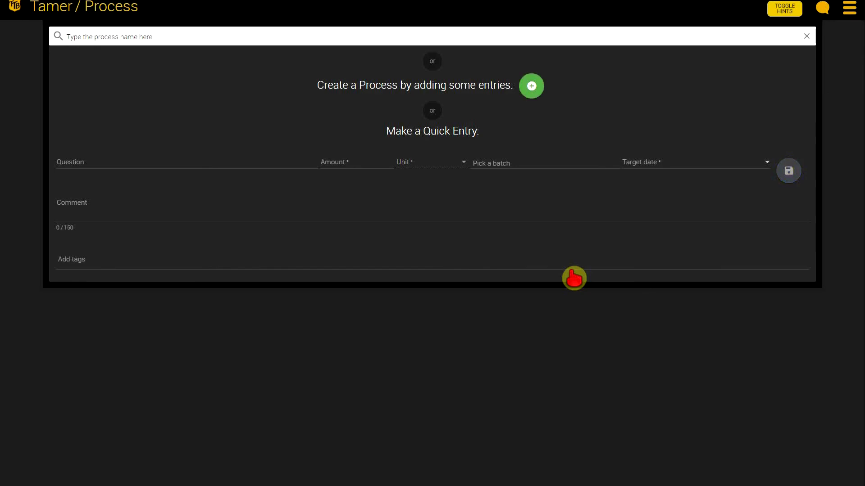